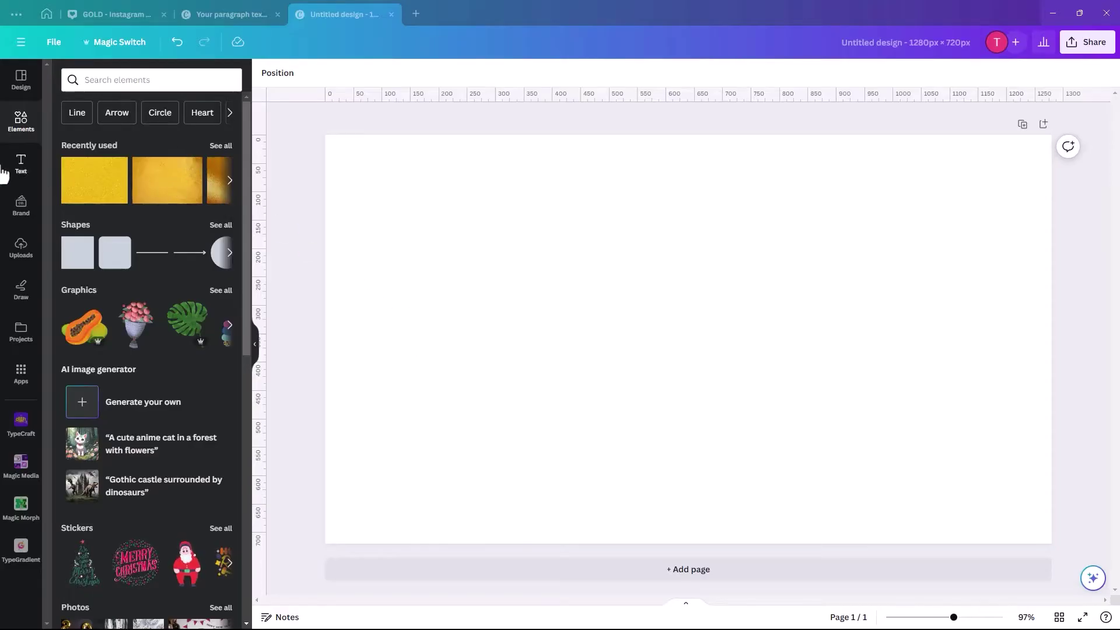
- Add a text box, enlarge it to font size 72.8, and replace its placeholder text with "Deluxe"
left_click(20, 164)
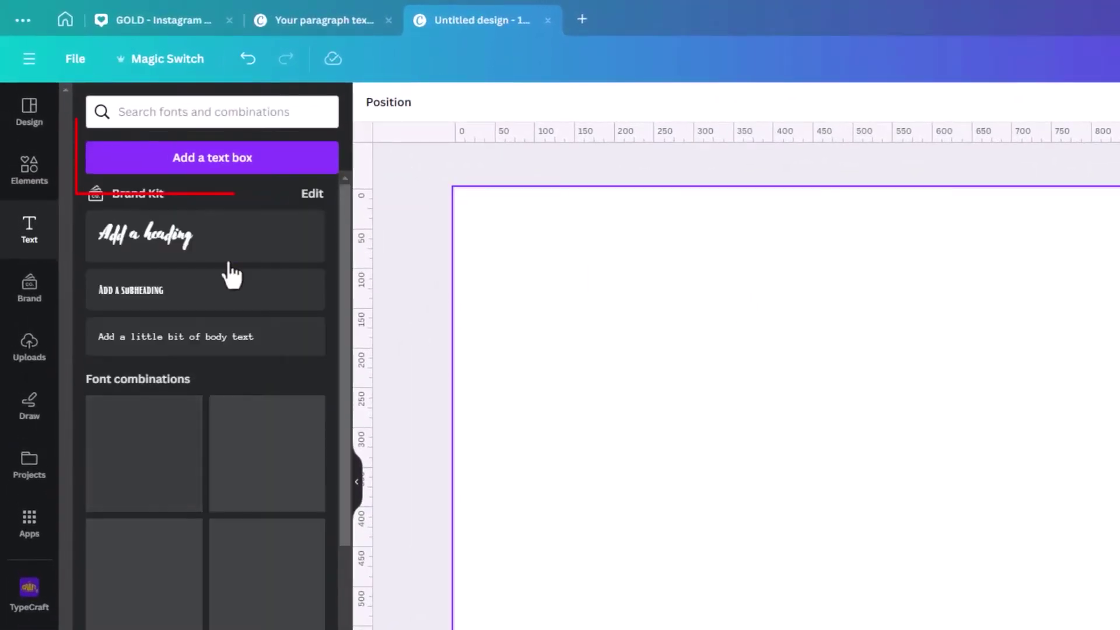
key("t")
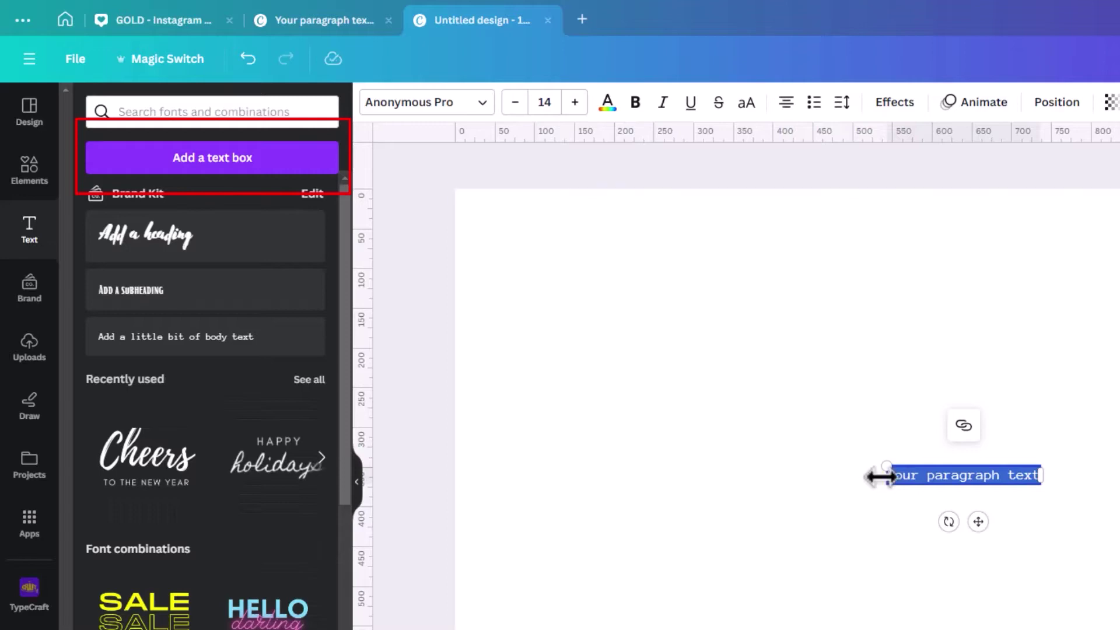
left_click_drag(883, 464, 553, 326)
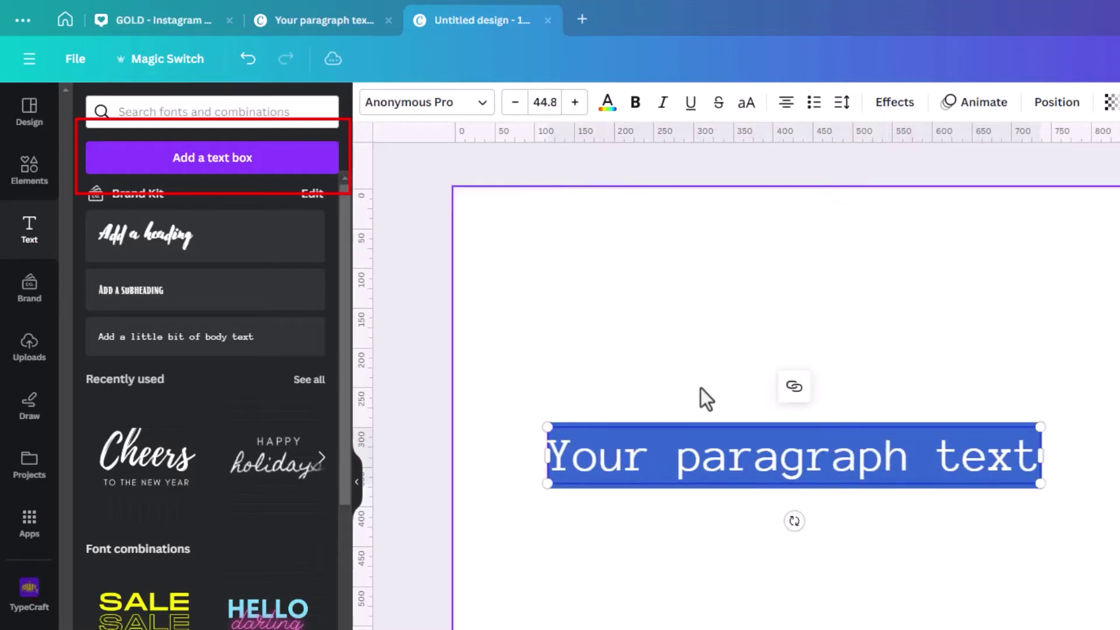
left_click_drag(1042, 487, 1119, 591)
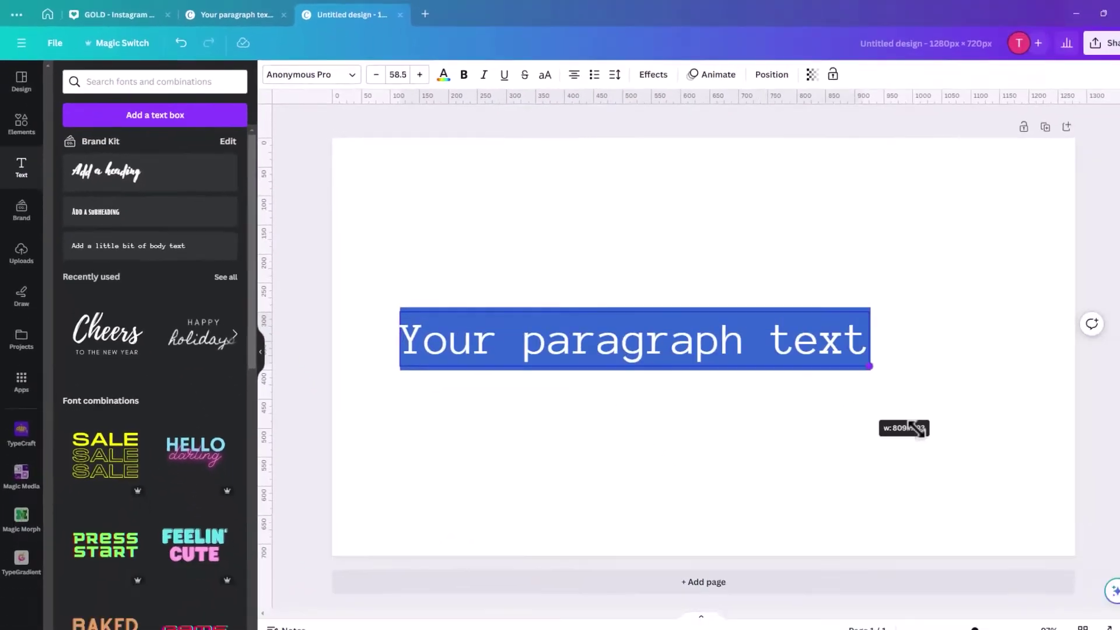
left_click_drag(916, 428, 975, 380)
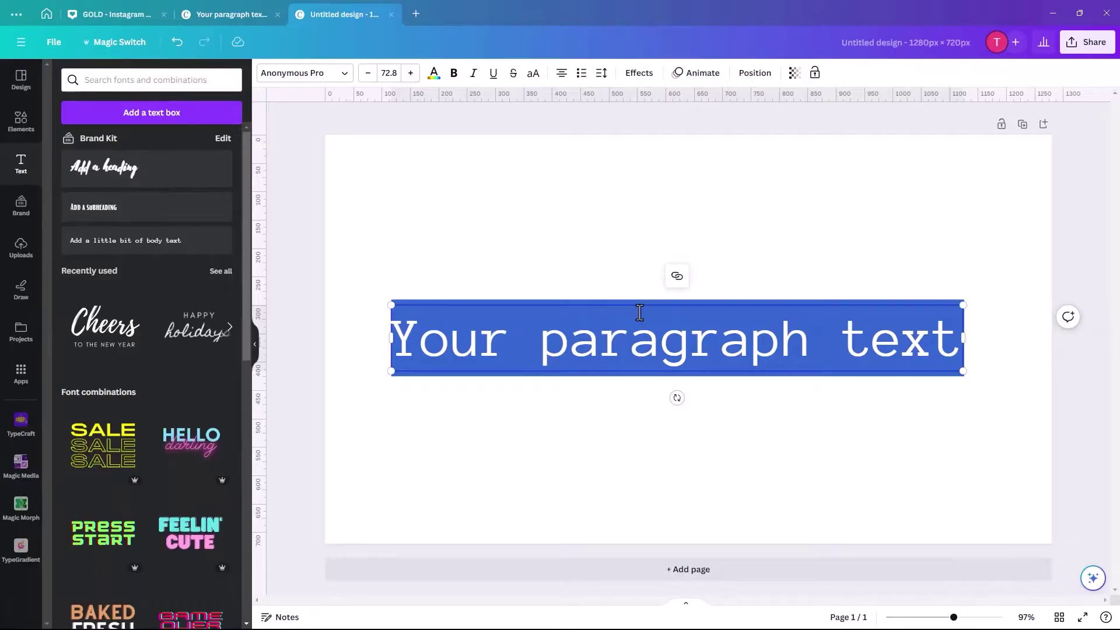
type("Deluxe")
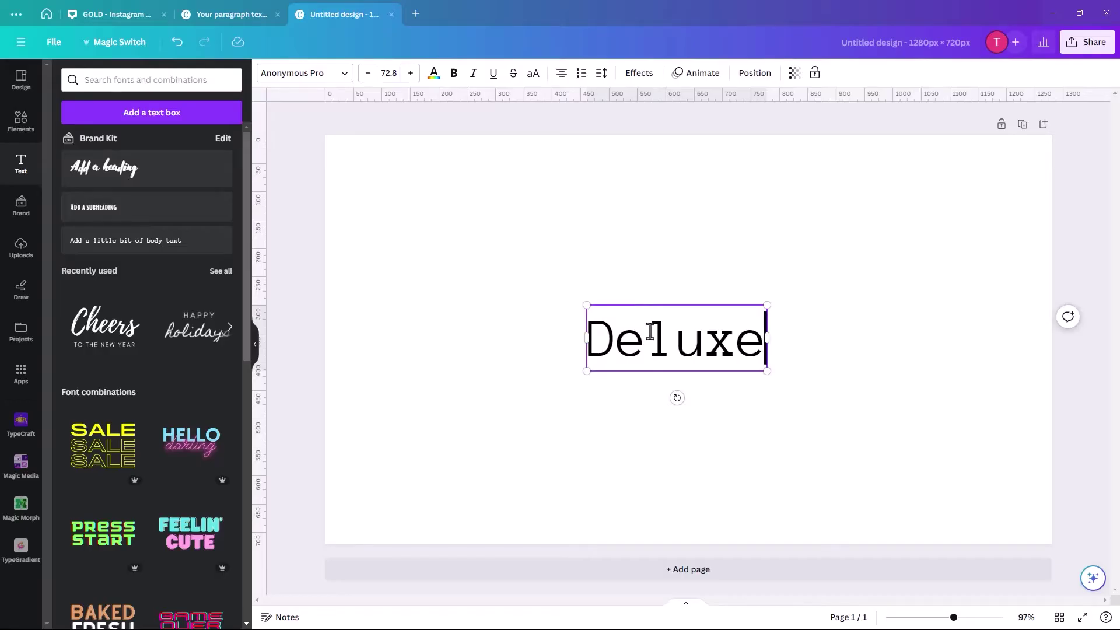
- Set the font of the whole word "Deluxe" to Bodoni FLF
left_click(645, 340)
double_click(645, 340)
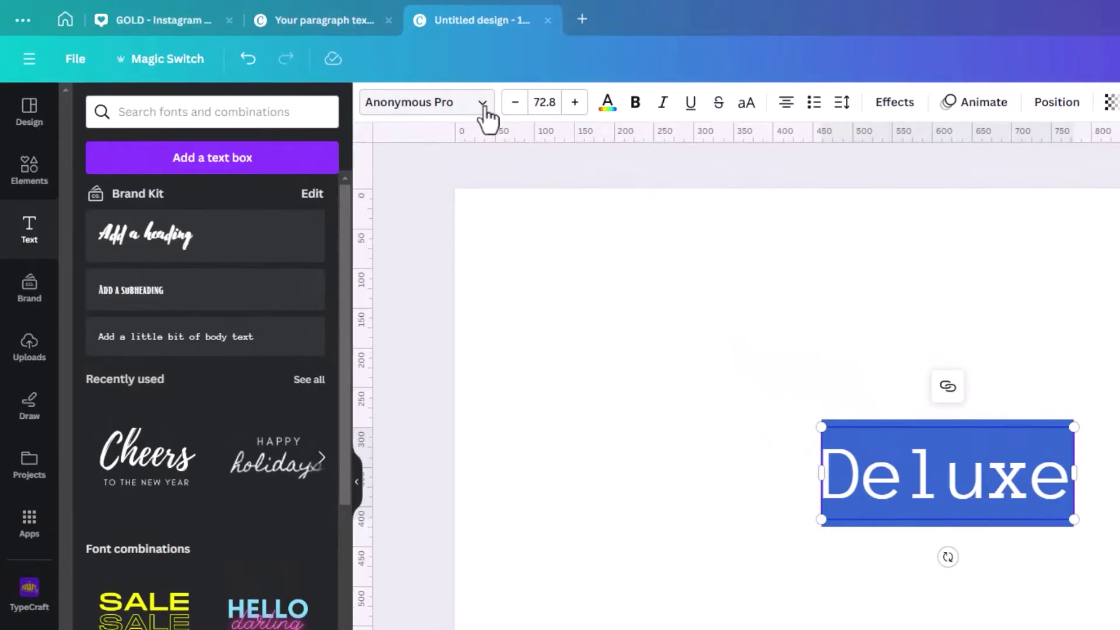
left_click(484, 107)
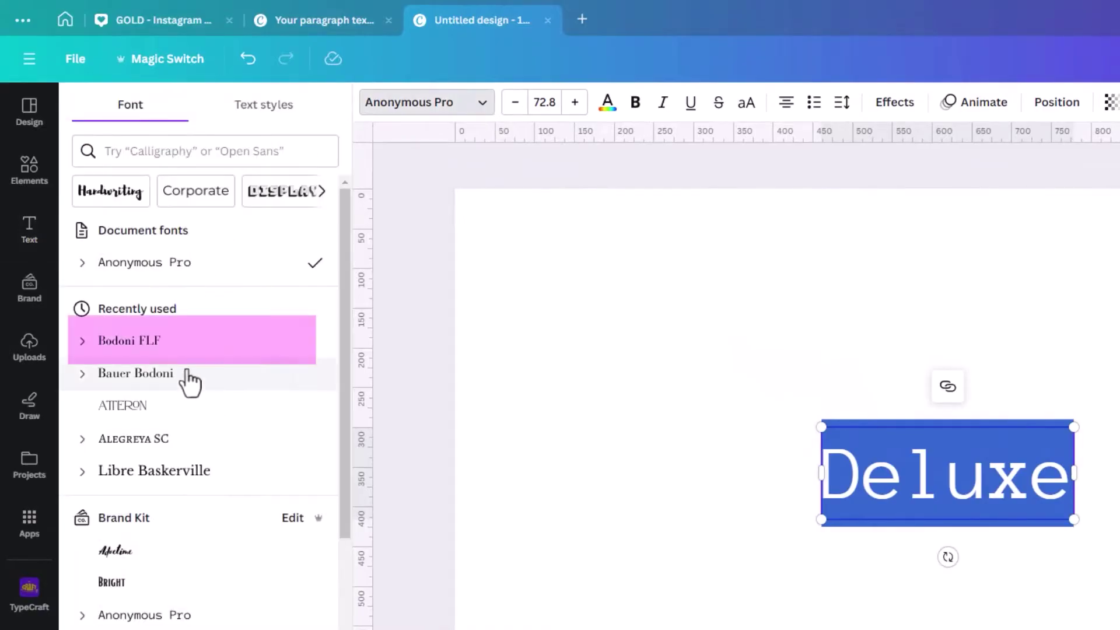
left_click(129, 345)
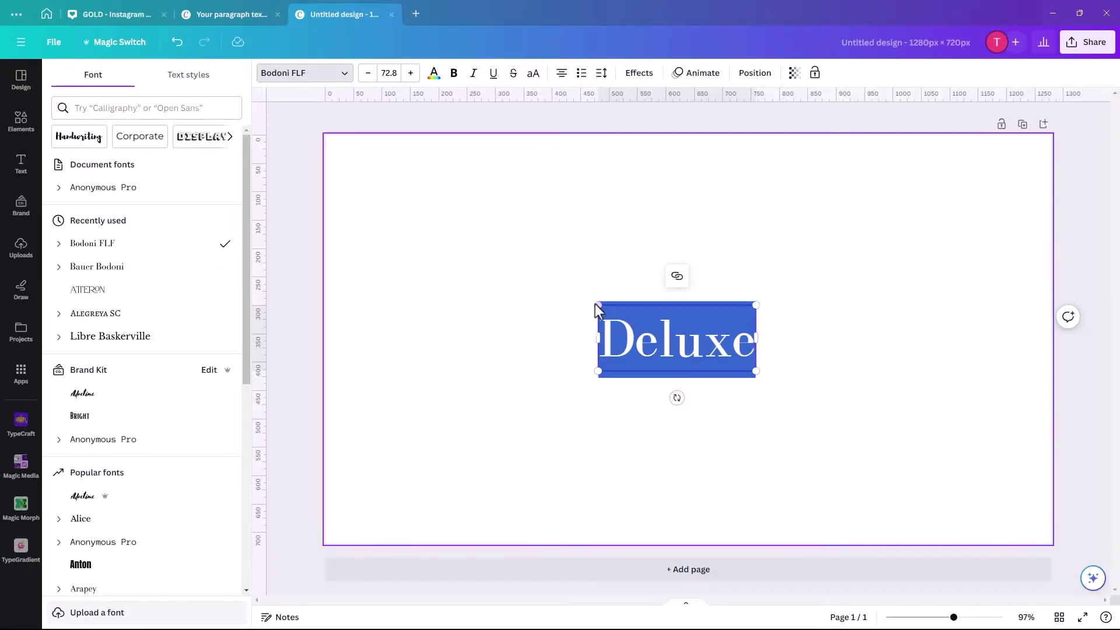
- Enlarge the "Deluxe" text to font size 258 across most of the page and make it italic
left_click_drag(597, 304, 386, 202)
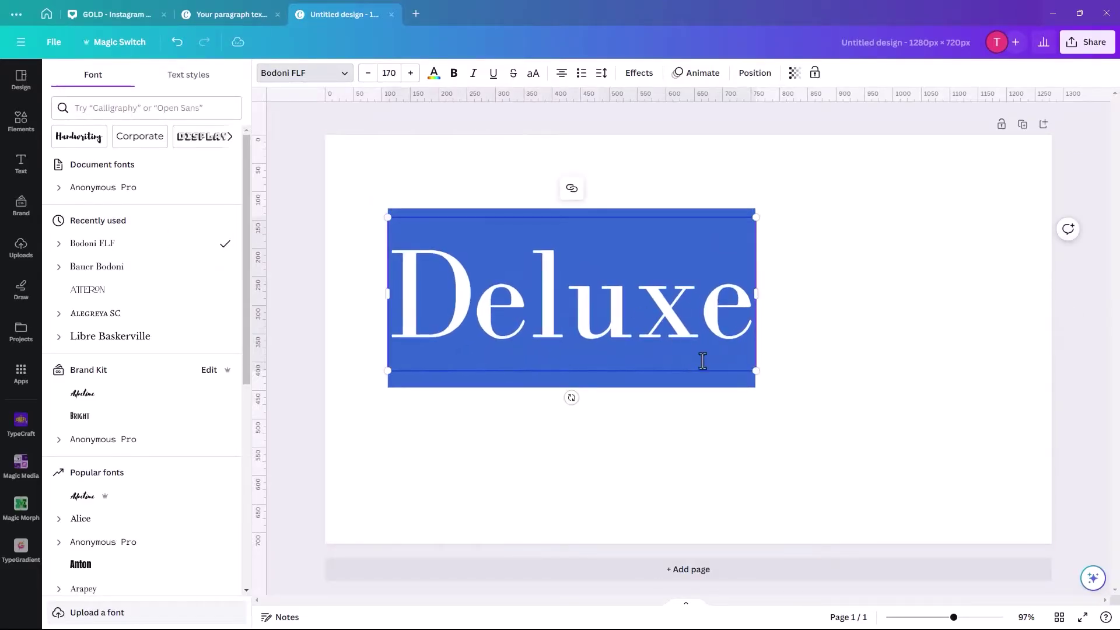
left_click_drag(754, 372, 935, 458)
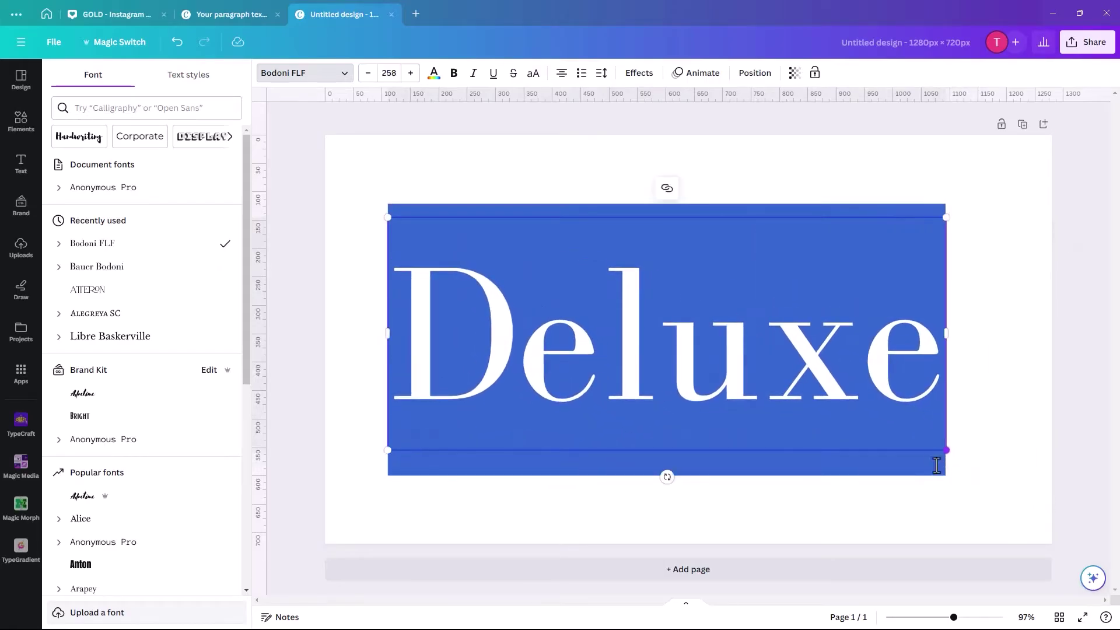
left_click(471, 77)
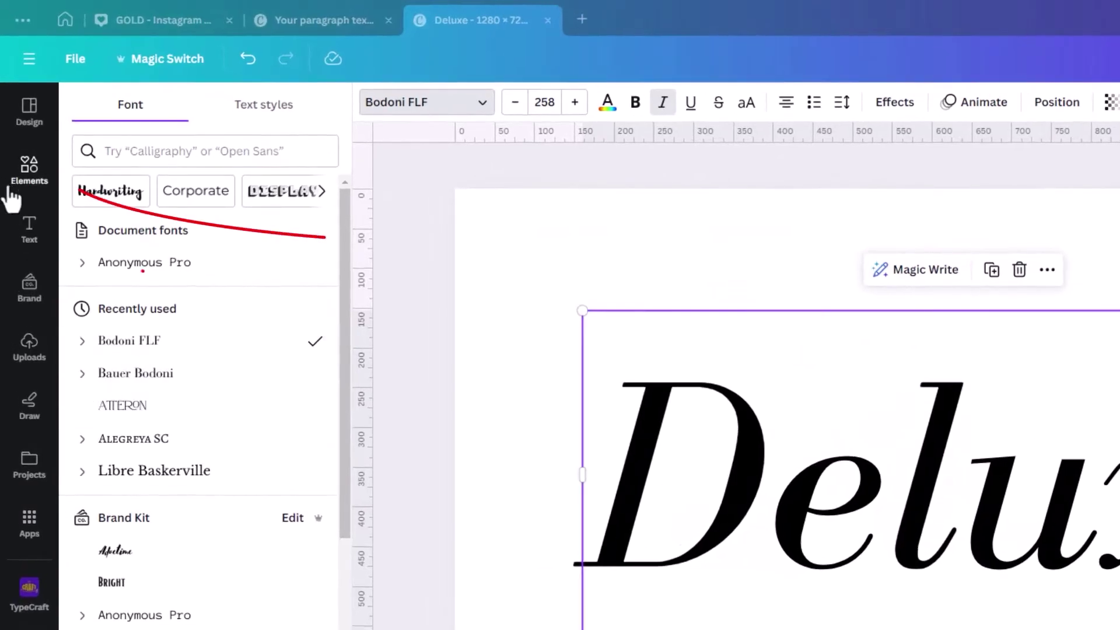
- Add a square shape and stretch it into a wide rectangle covering the whole word "Deluxe"
left_click(29, 174)
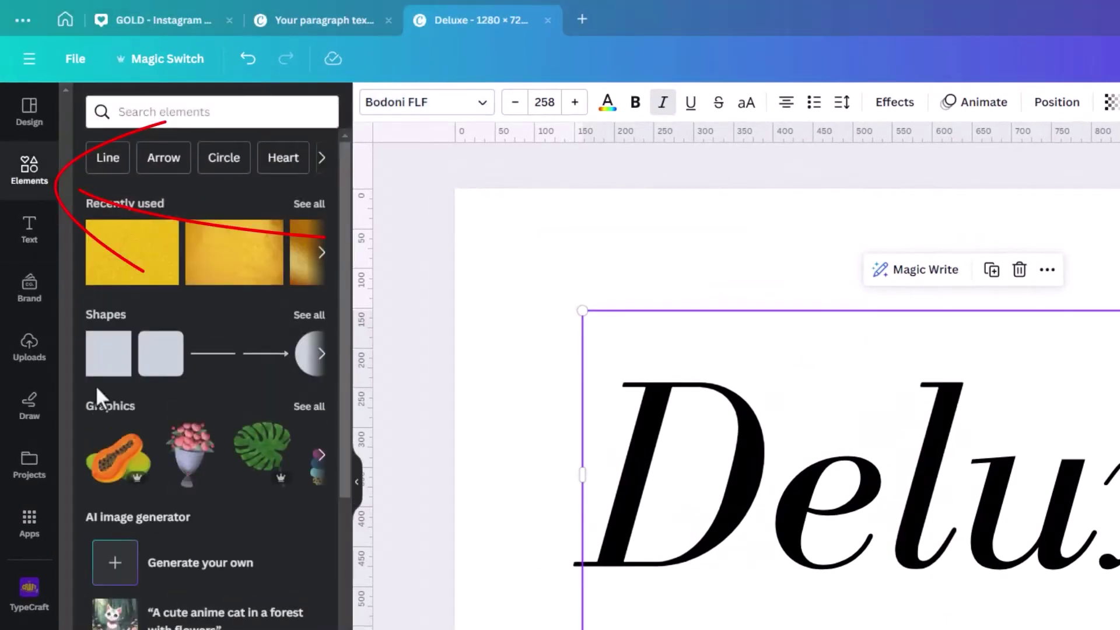
left_click(104, 367)
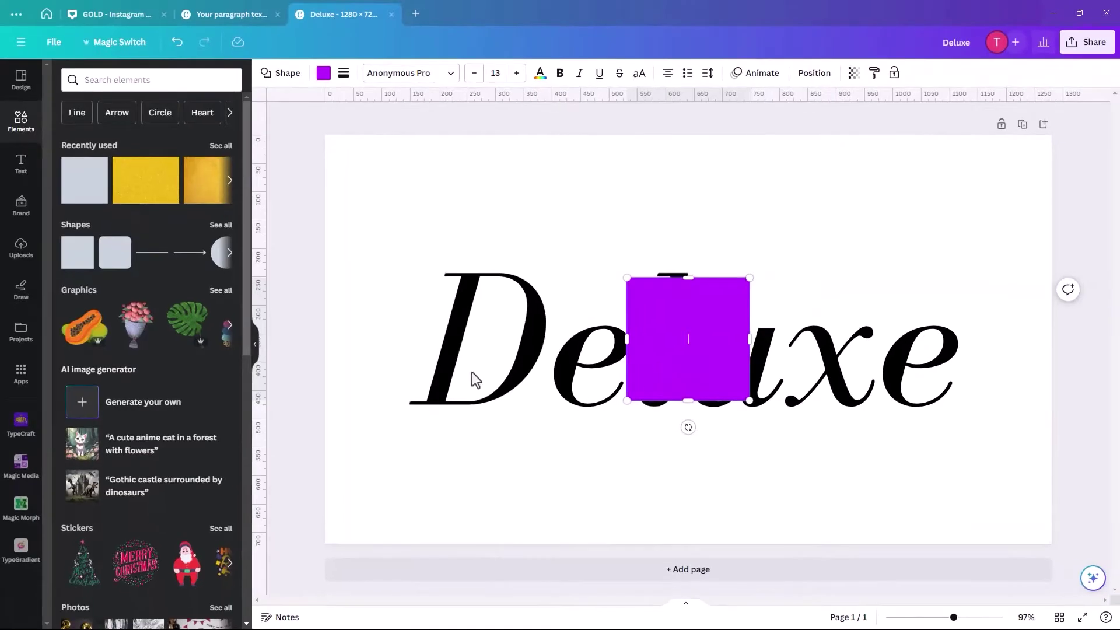
left_click_drag(476, 379, 408, 342)
left_click_drag(496, 372, 989, 420)
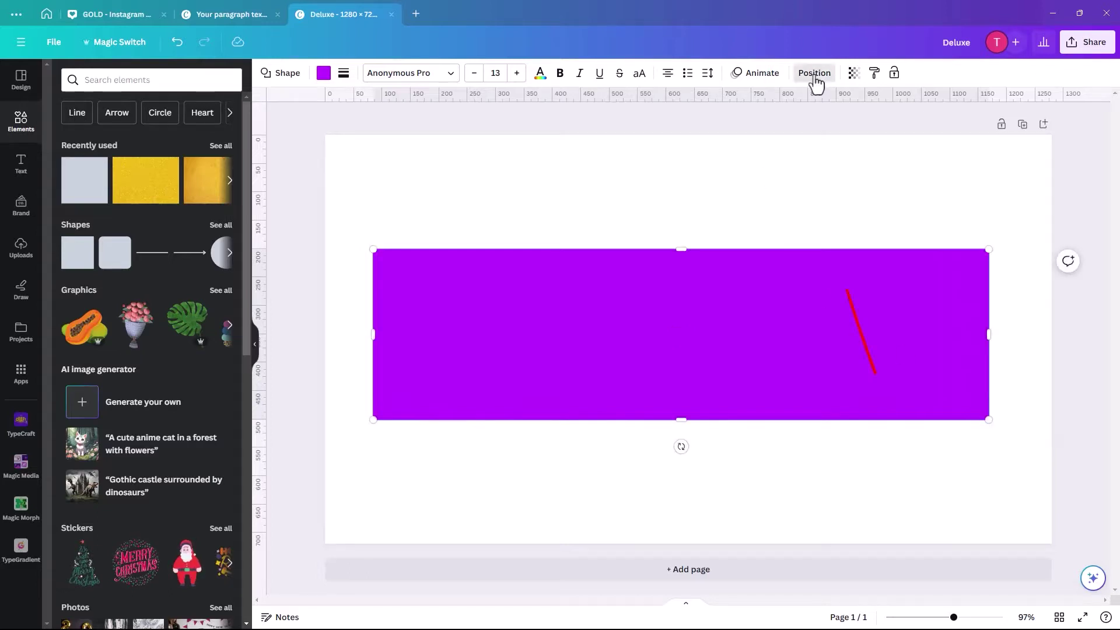
- Move the purple rectangle's layer behind the "Deluxe" text and centre the rectangle on the page
left_click(813, 73)
left_click(194, 78)
left_click_drag(132, 160, 134, 201)
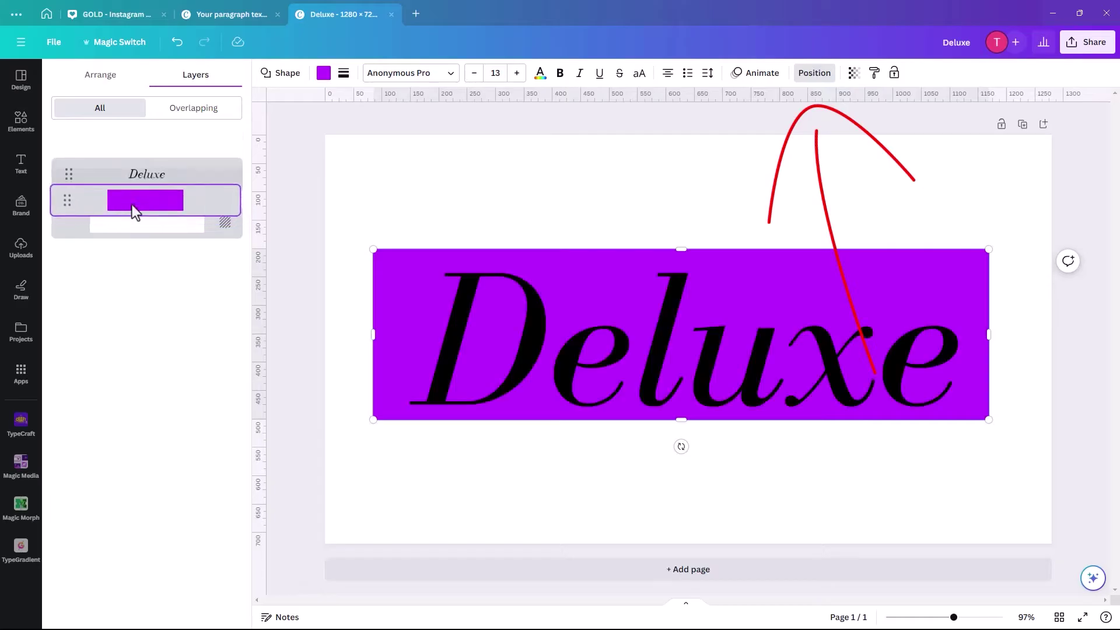
left_click_drag(387, 307, 400, 266)
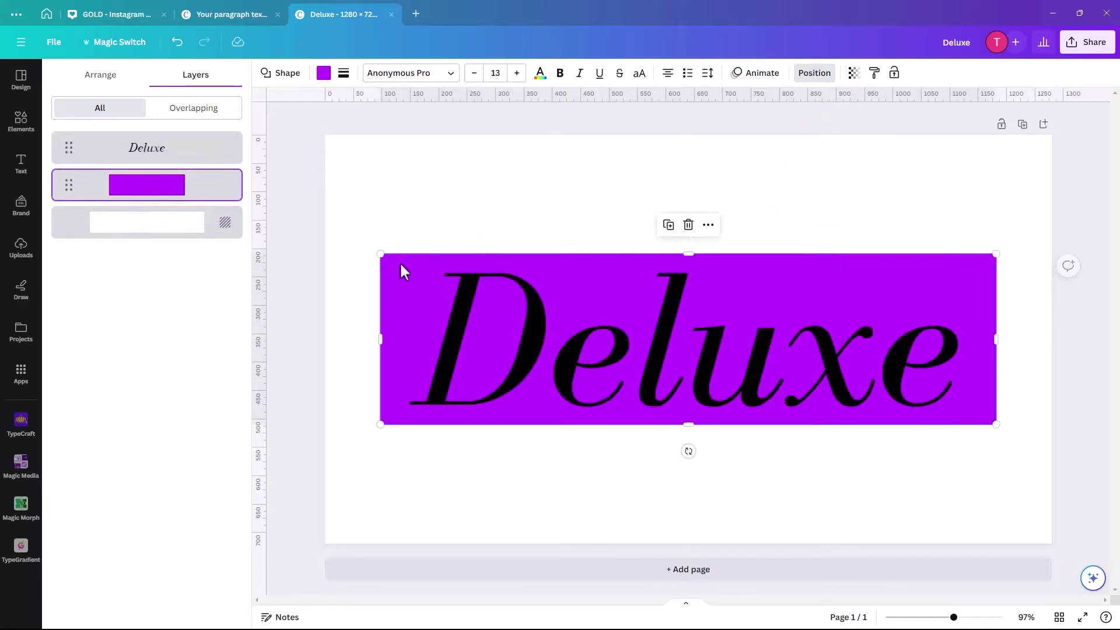
- Fill the rectangle with orange from the default solid colors and deselect it
left_click(323, 75)
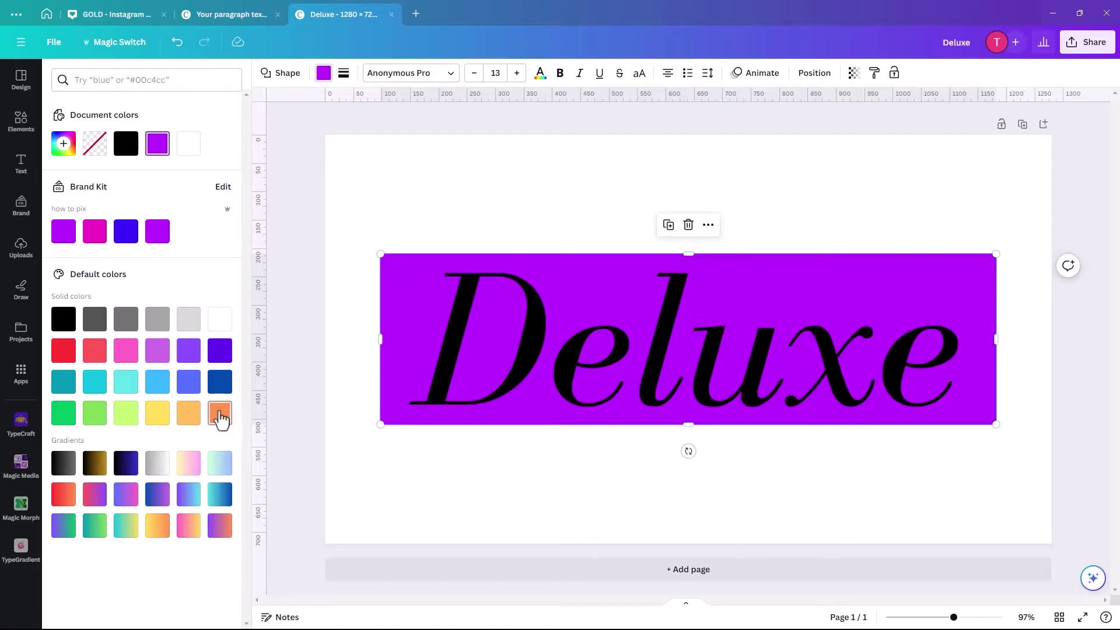
left_click(220, 416)
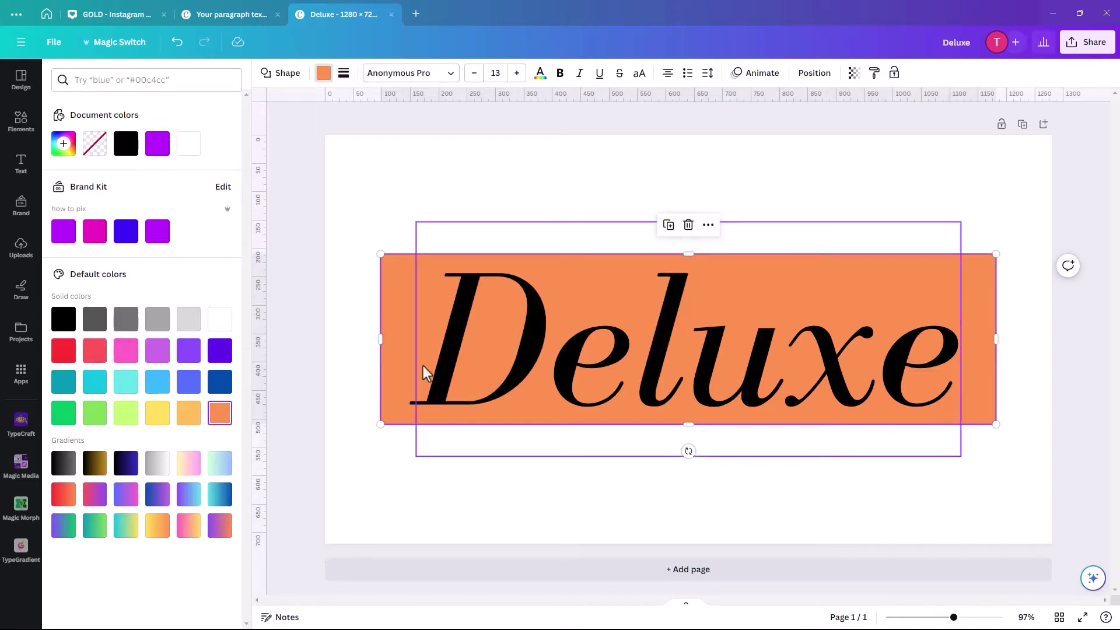
left_click(591, 502)
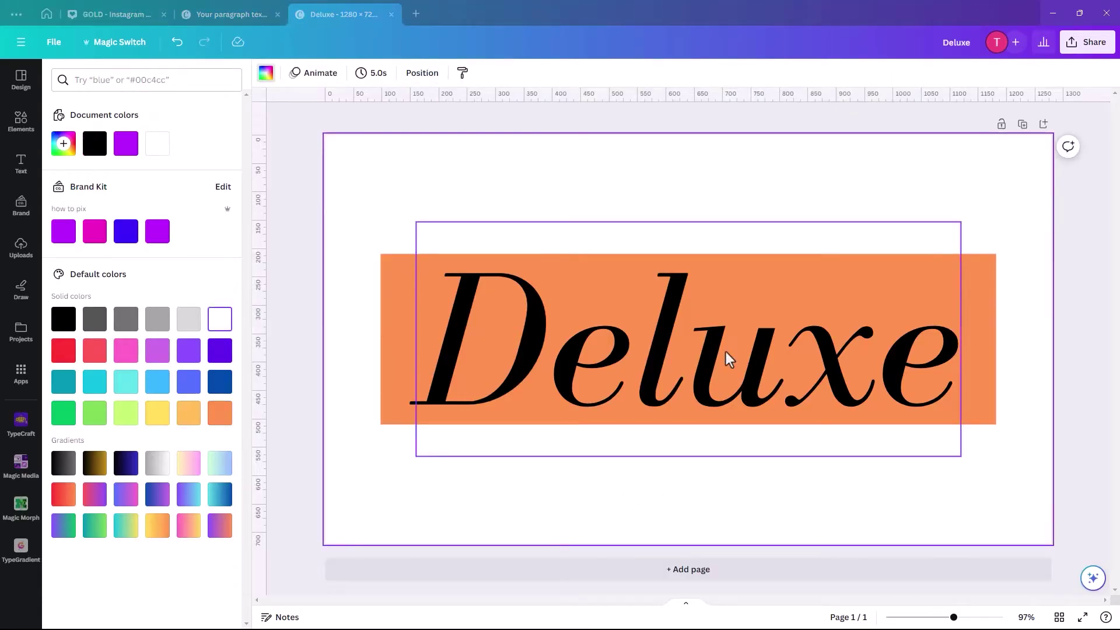
- Change the color of the whole "Deluxe" text to white
left_click(826, 373)
key("ctrl+a")
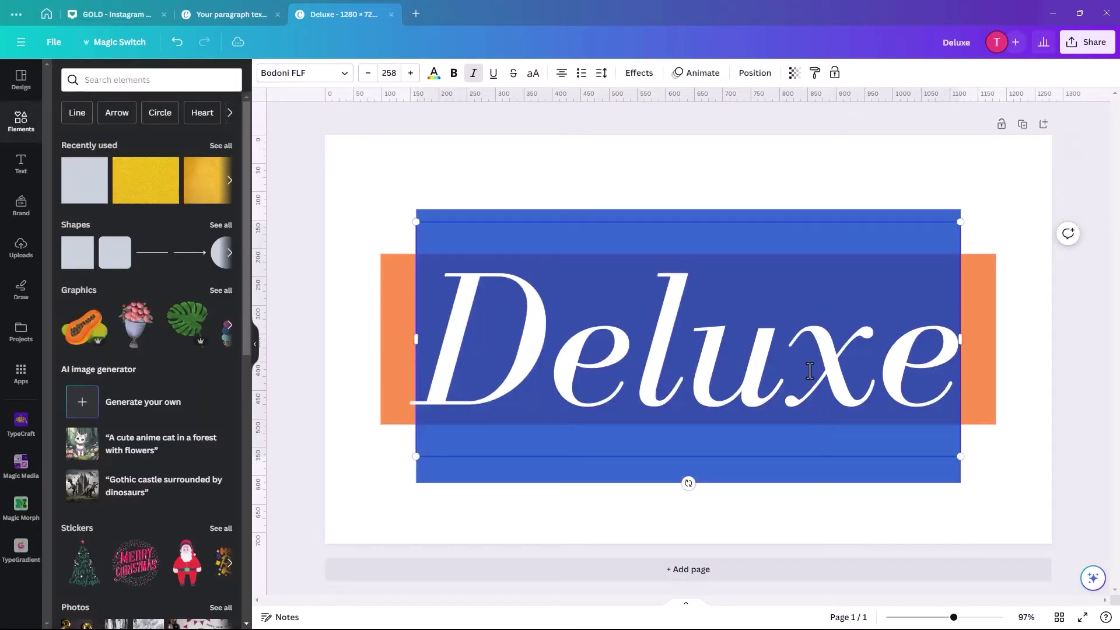
left_click(434, 73)
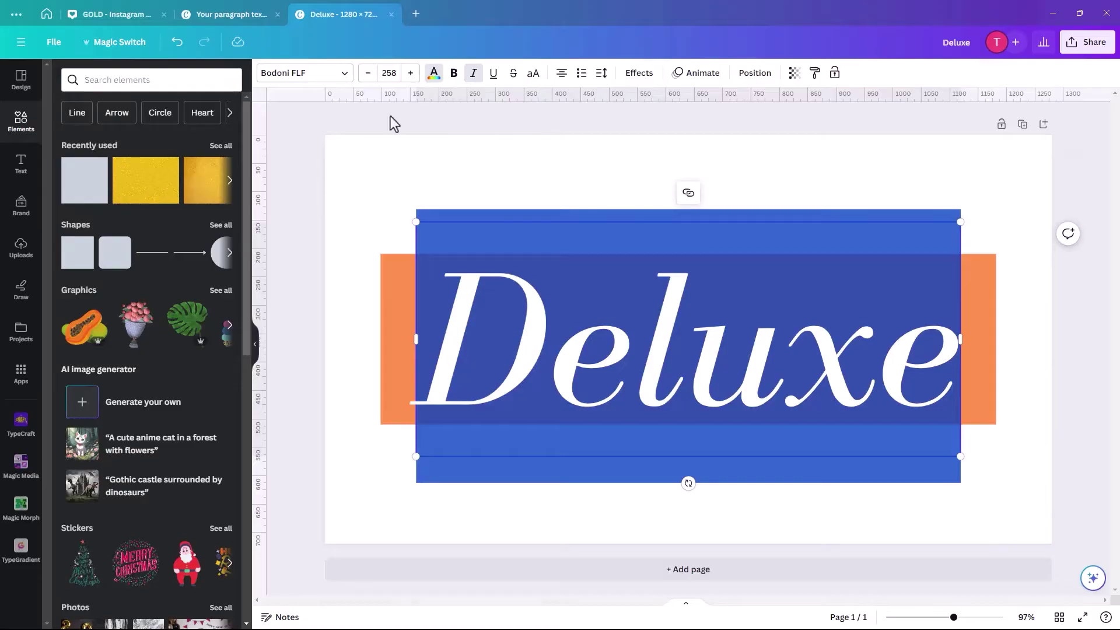
key("Escape")
- Download the design as a PNG named "Deluxe" in the Downloads folder, replacing the existing deluxe.png
left_click(1084, 47)
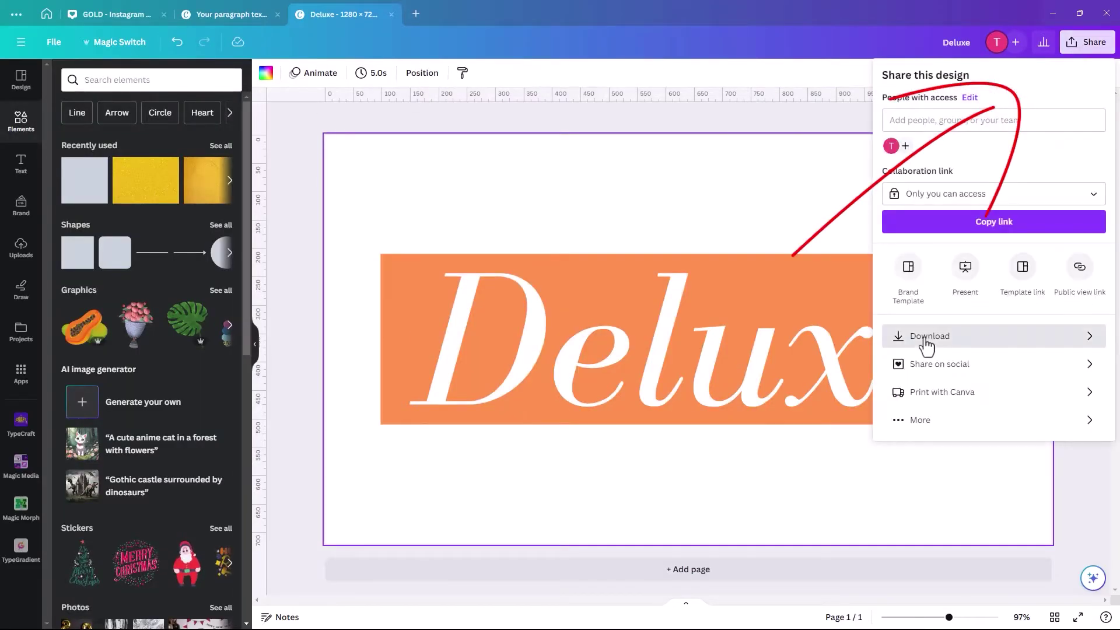
left_click(927, 338)
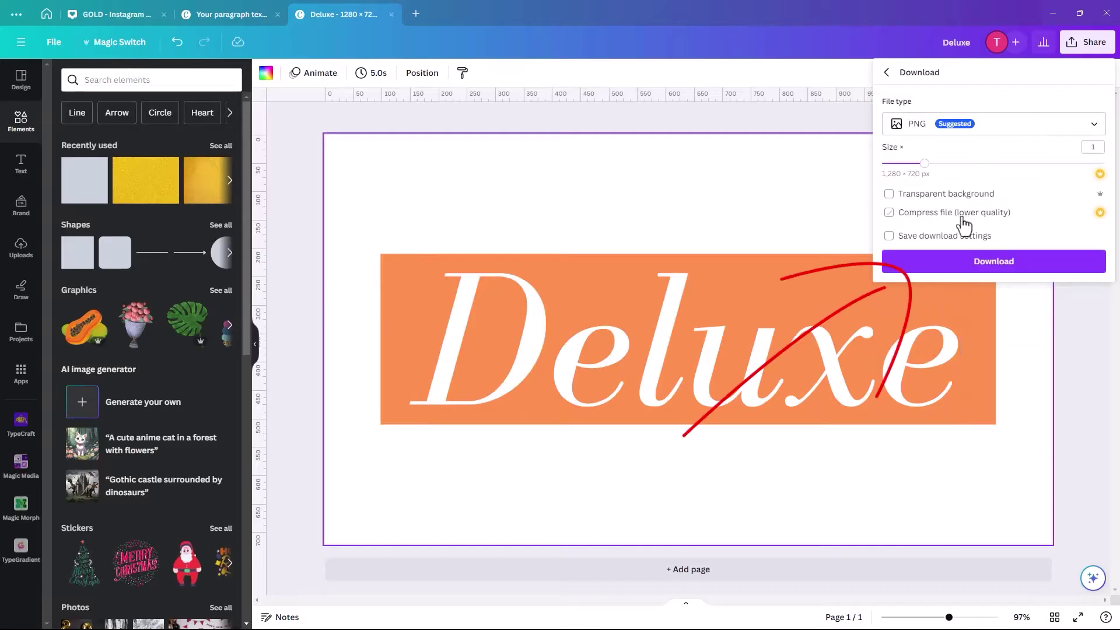
left_click(994, 263)
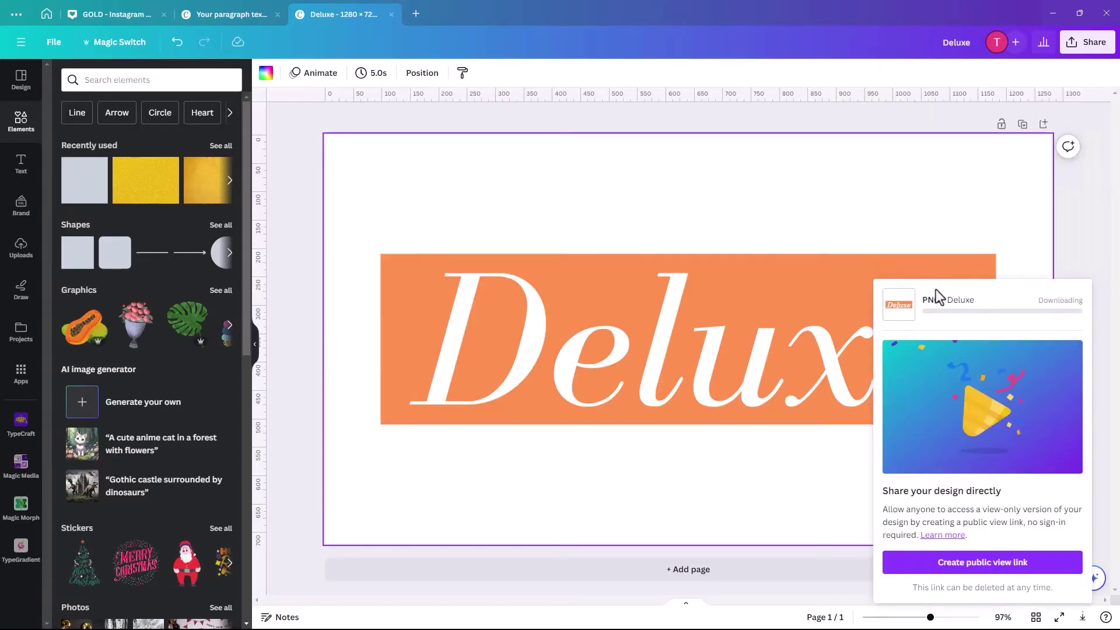
type("De")
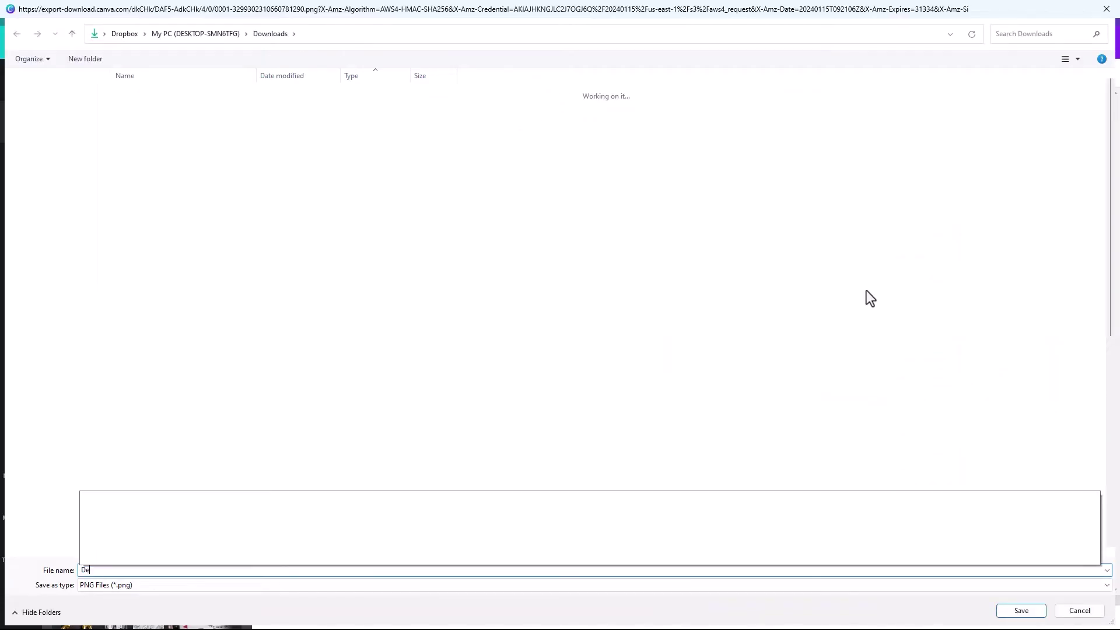
type("luxe")
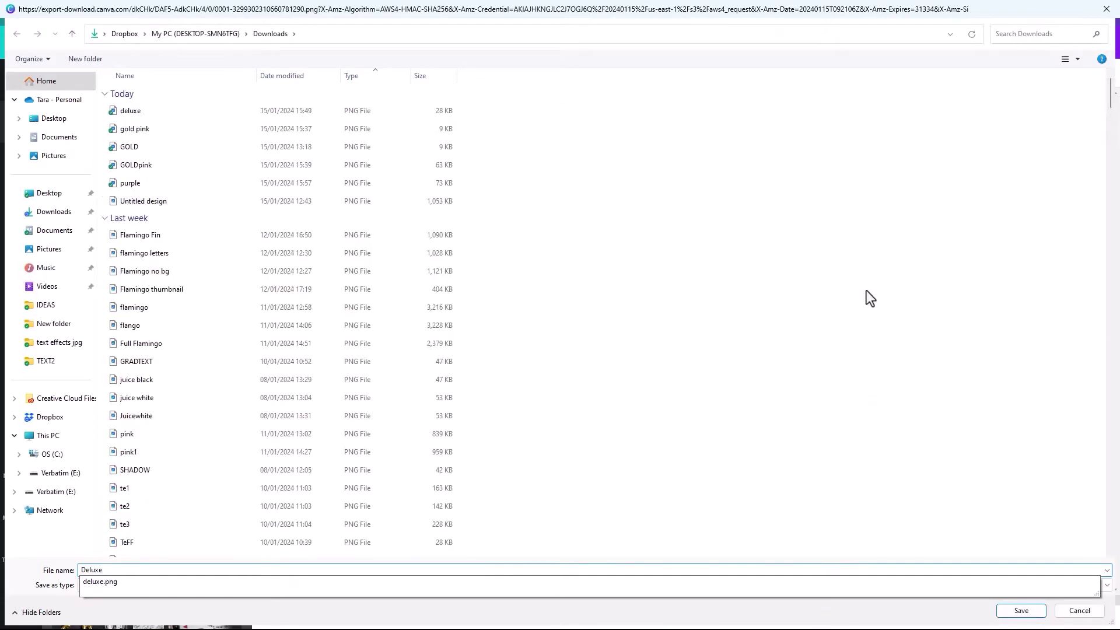
key("Return")
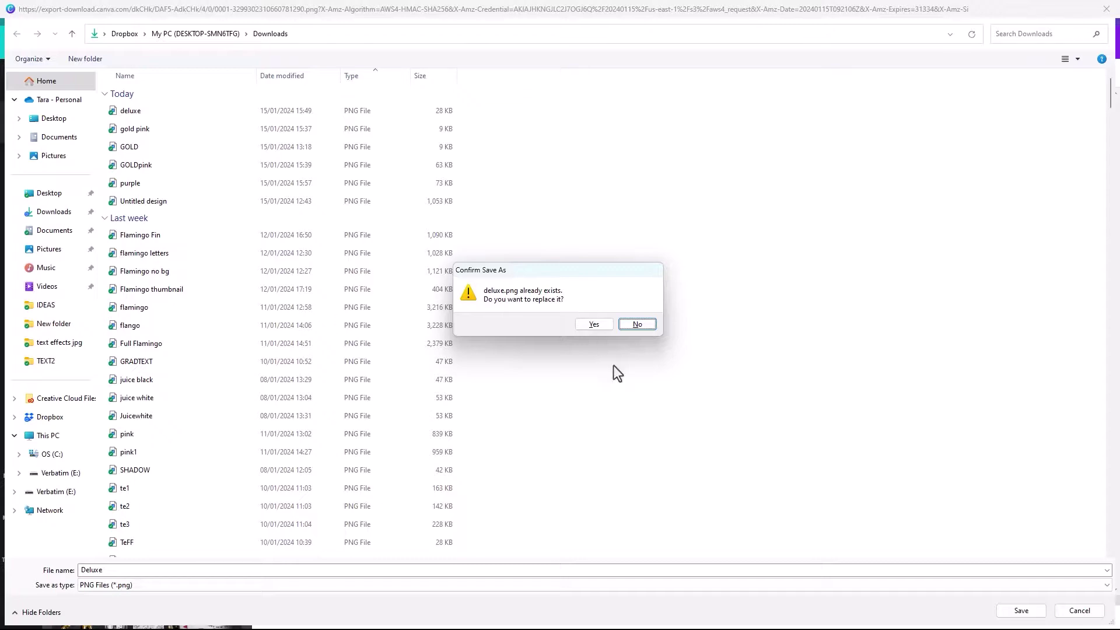
left_click(593, 324)
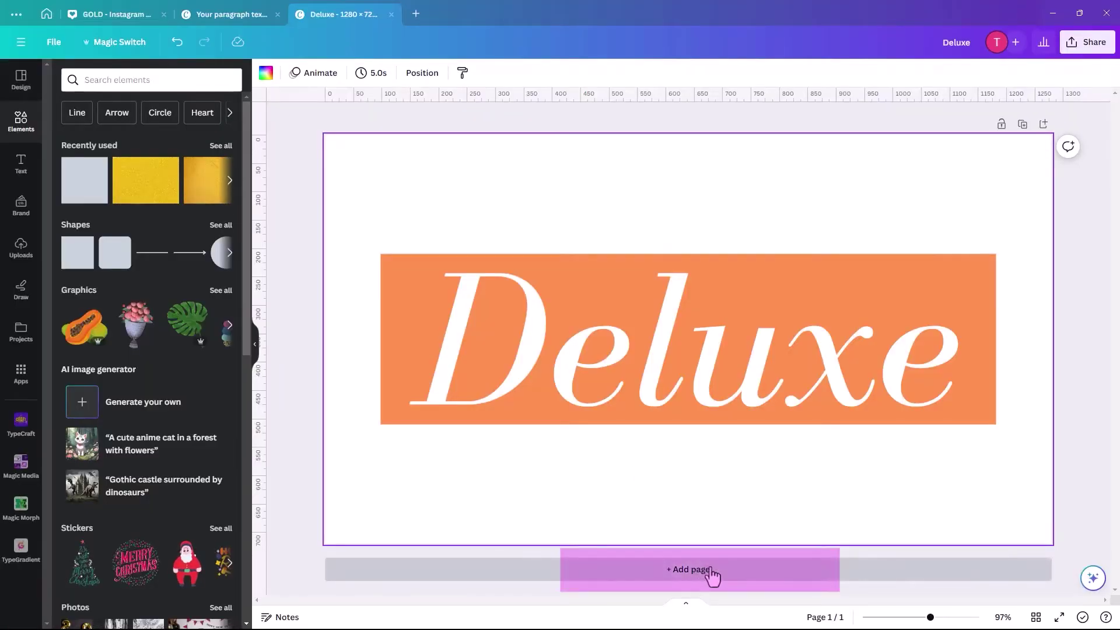
- Add a second page to the design and upload the deluxe PNG file from Downloads
left_click(692, 569)
left_click(24, 249)
left_click(132, 145)
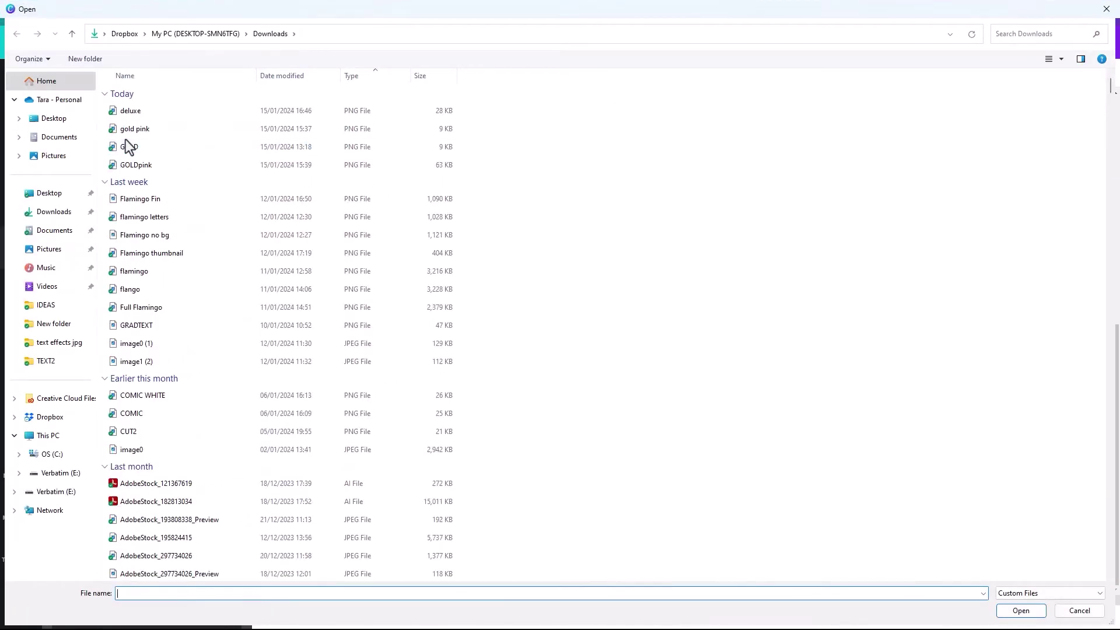
left_click(125, 112)
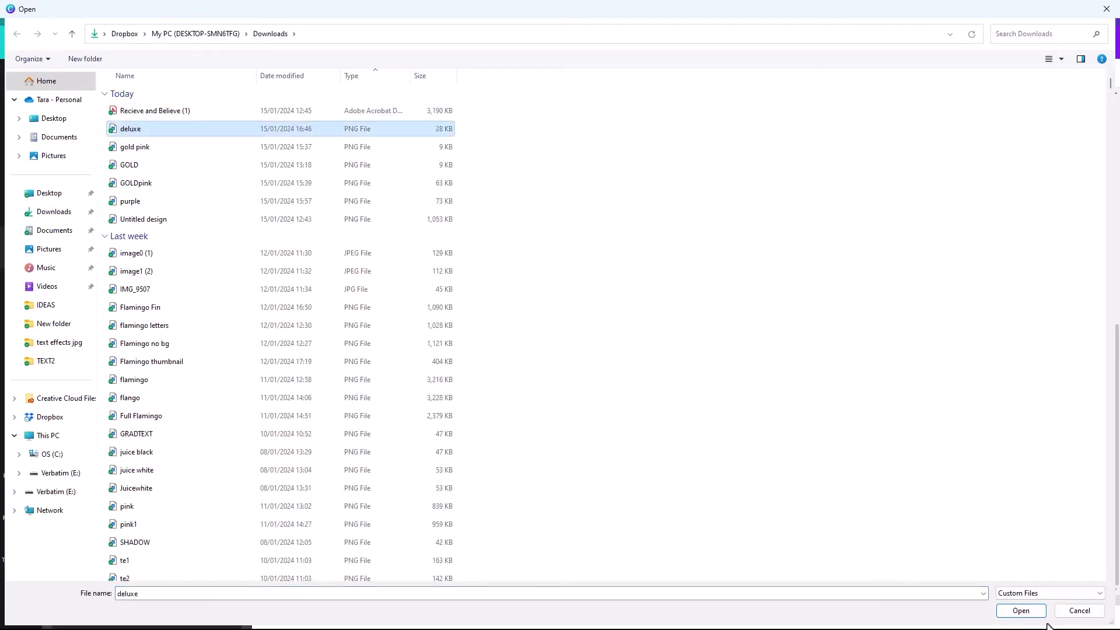
left_click(1003, 610)
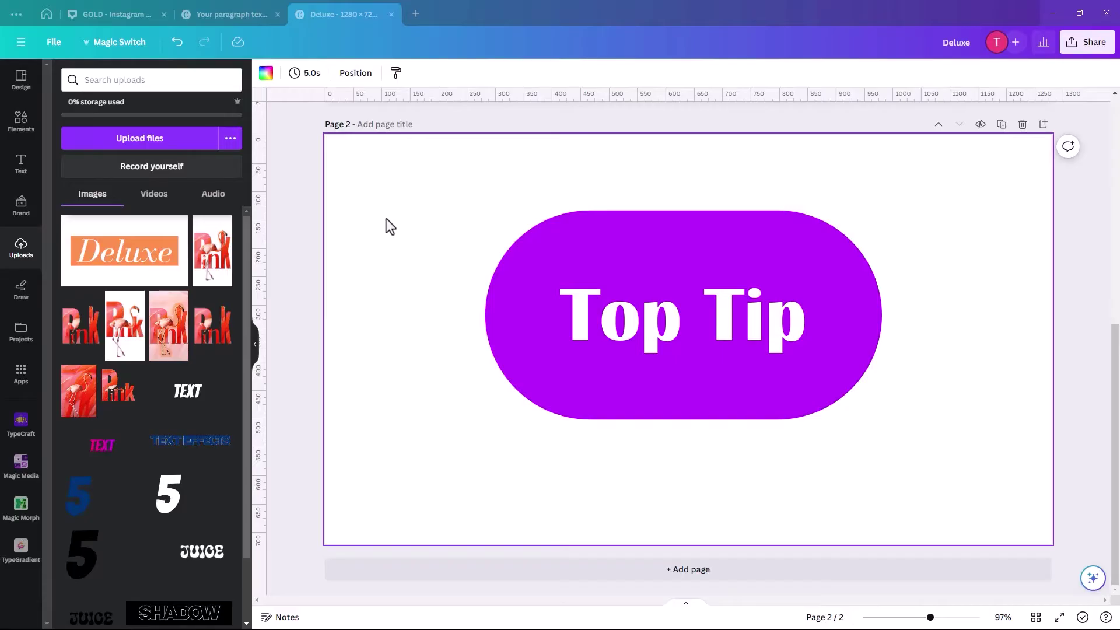
- Place the uploaded orange Deluxe image on page 2, centred horizontally and slightly above the middle
key("ctrl+z")
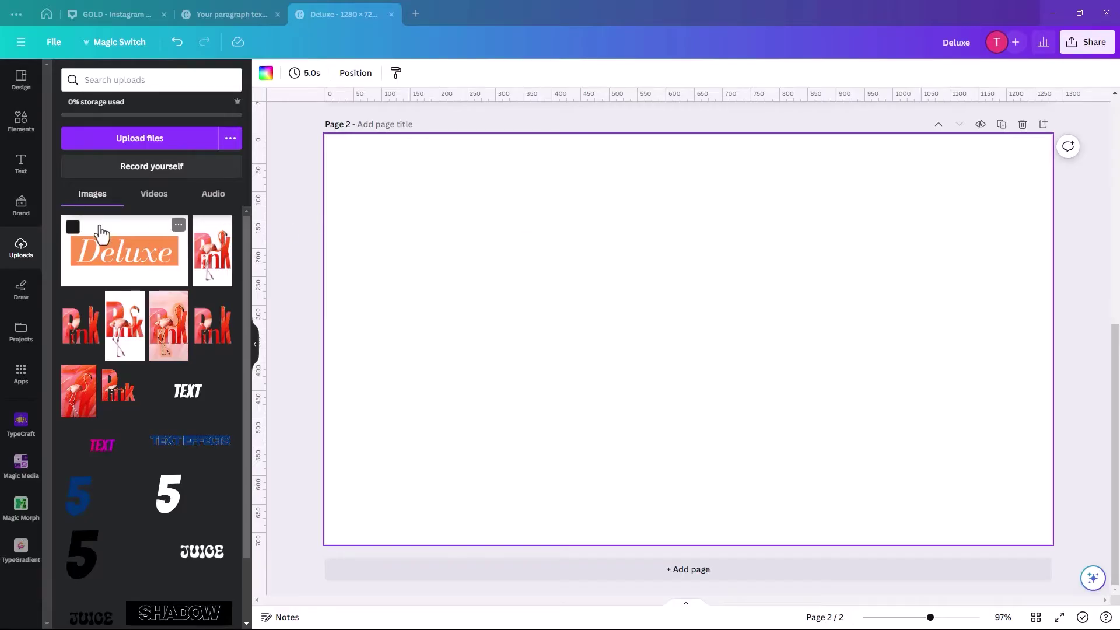
left_click(123, 267)
left_click_drag(559, 348, 561, 325)
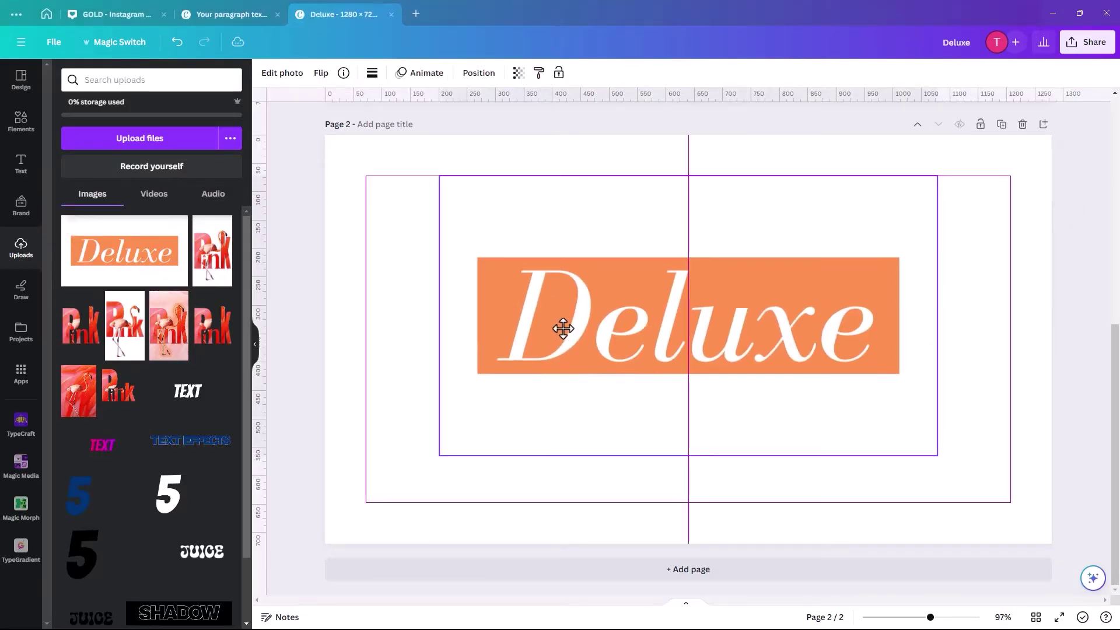
- Set the background color of page 2 to black
left_click(344, 224)
left_click(265, 72)
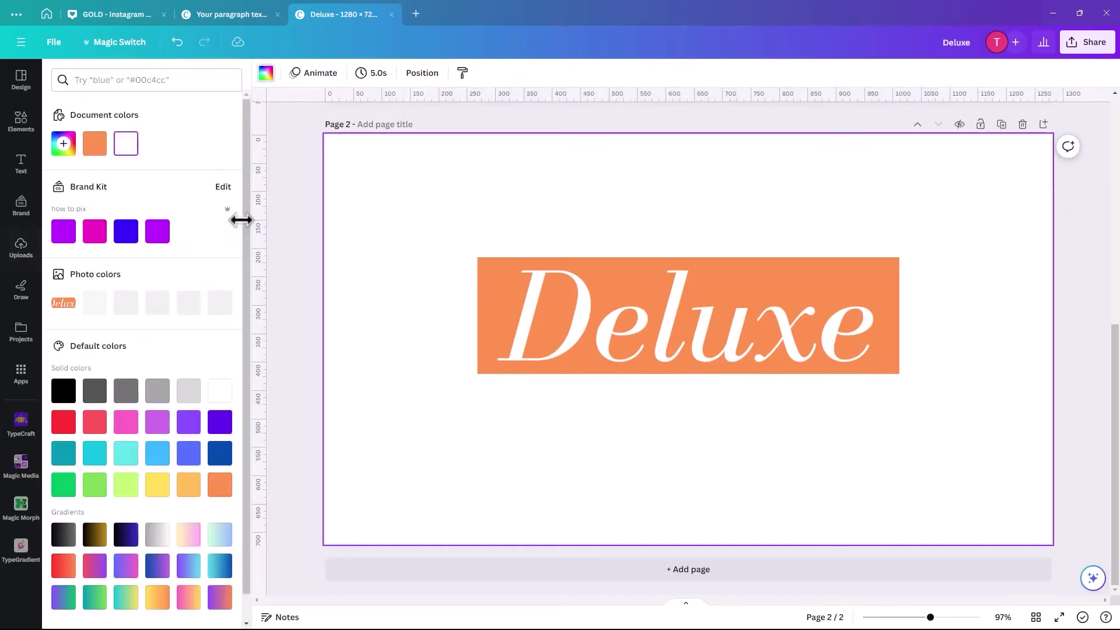
left_click(63, 390)
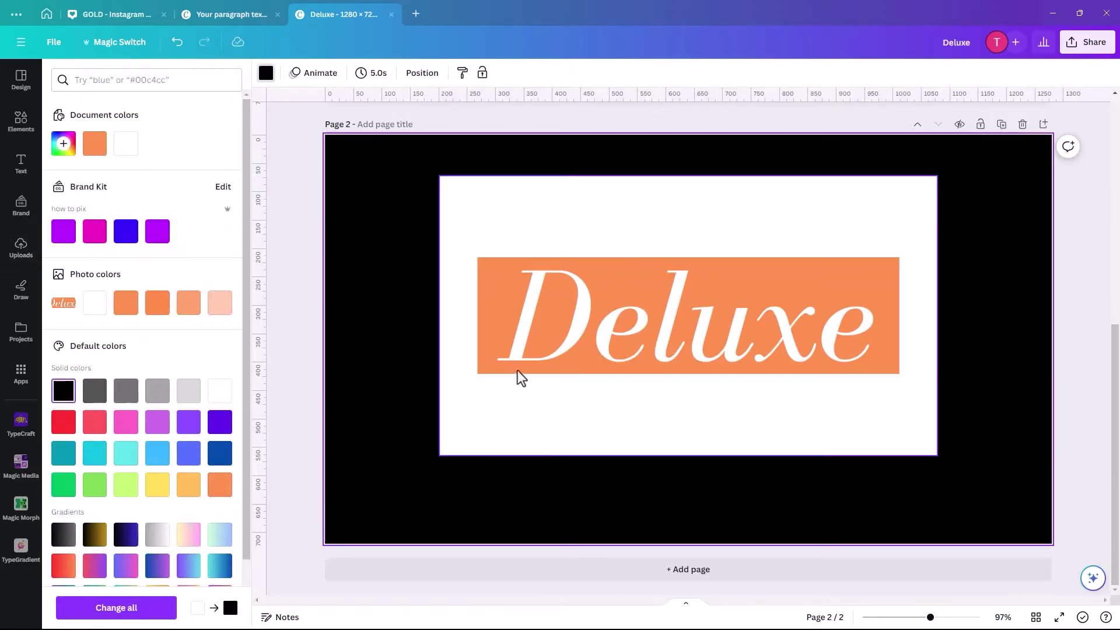
- Remove the white background from the Deluxe image with BG Remover and shift the image slightly up and to the left
left_click(506, 398)
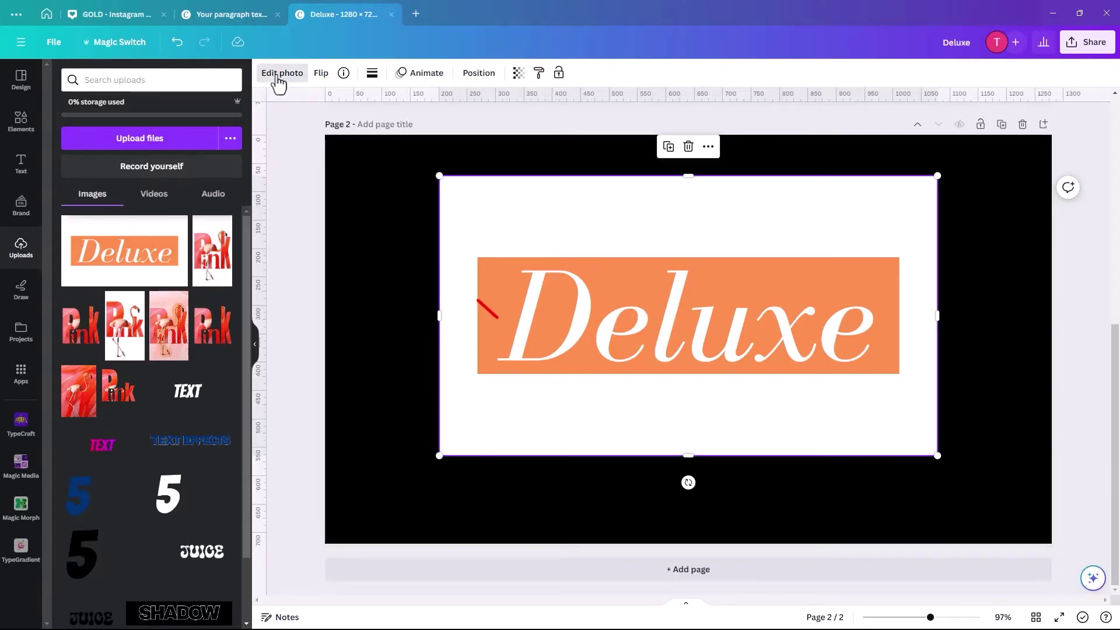
left_click(278, 77)
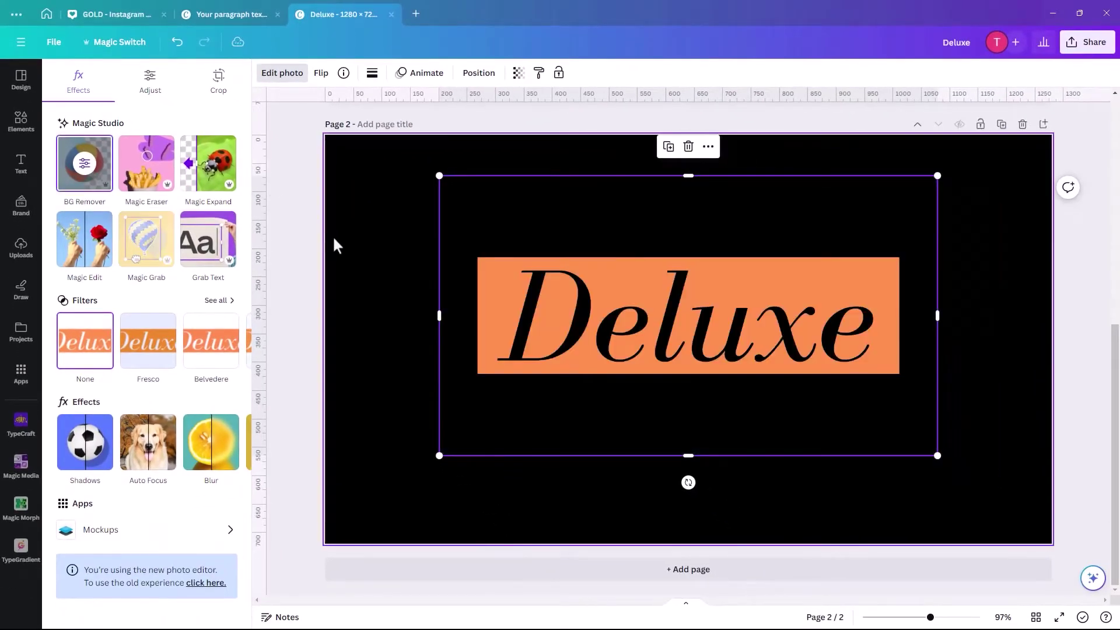
mouse_move(578, 330)
left_mouse_down()
mouse_move(560, 309)
mouse_move(576, 306)
mouse_move(568, 316)
left_mouse_up()
left_click(303, 212)
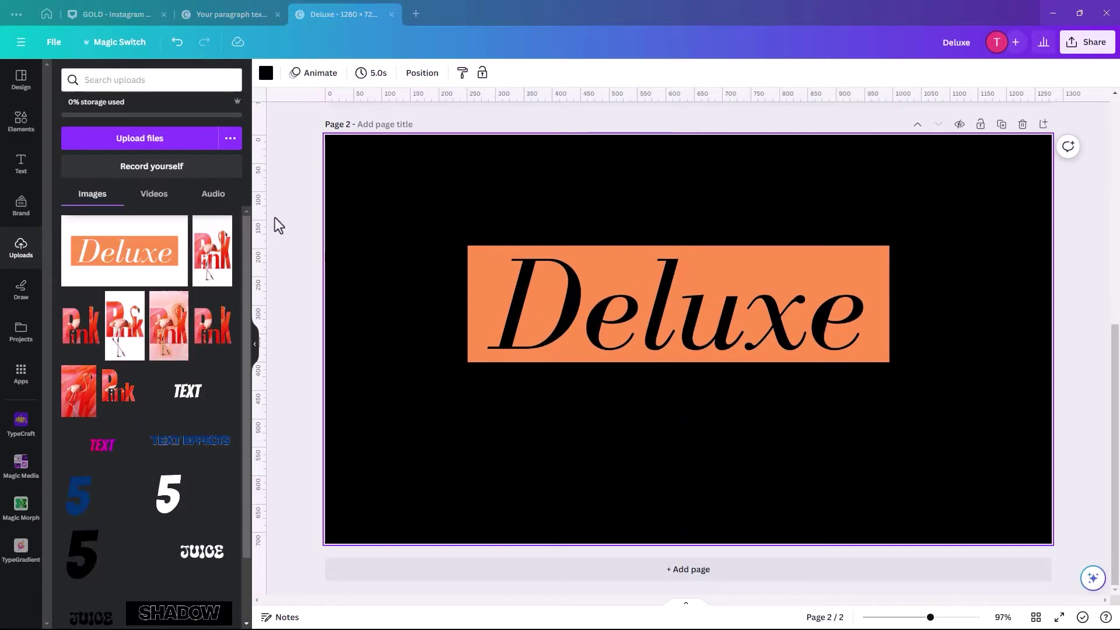
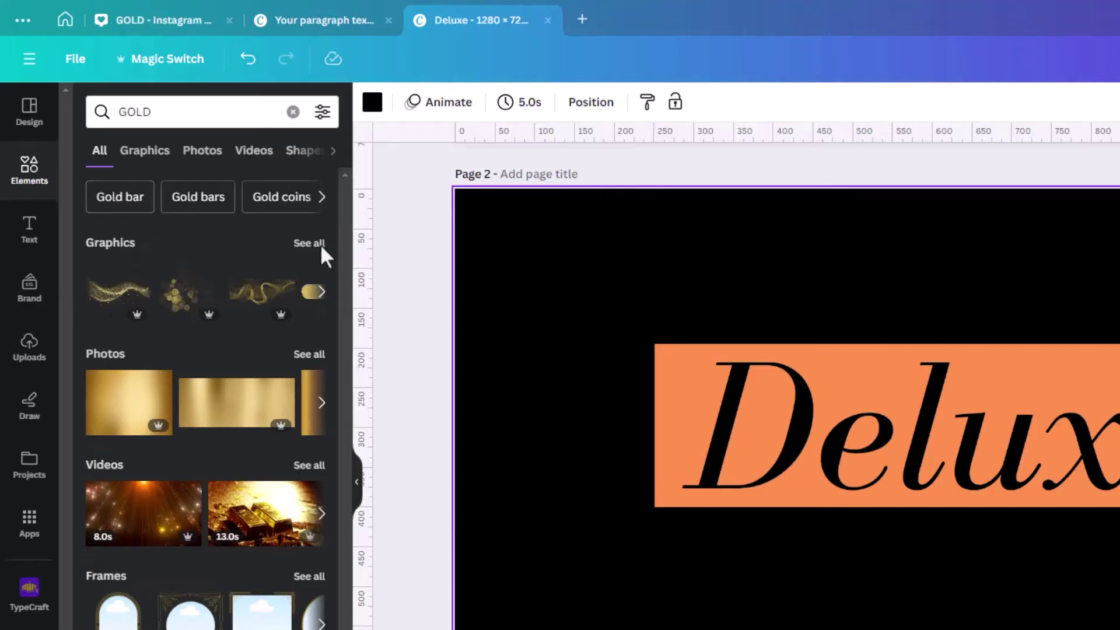
- Show all photos for the element search "GOLD" and limit them to free ones
left_click(303, 355)
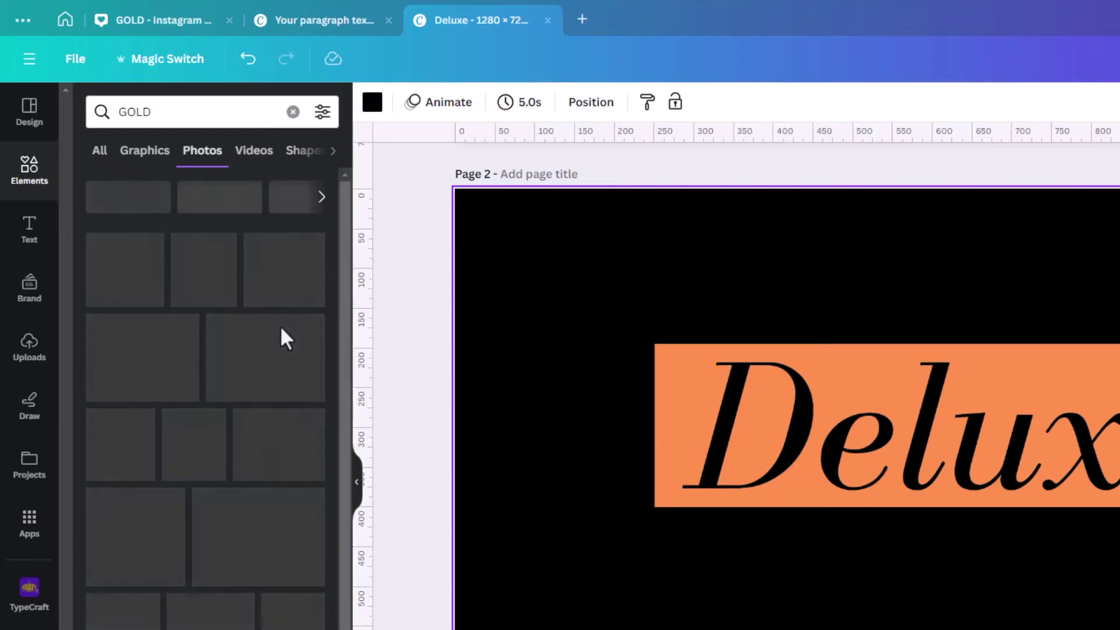
left_click(322, 116)
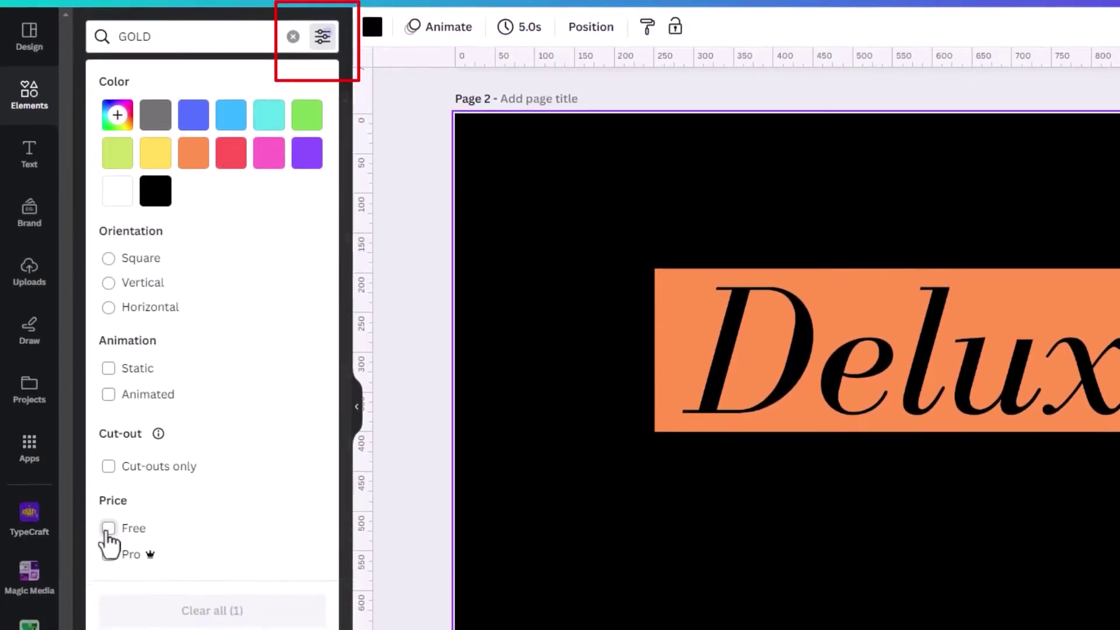
left_click(108, 528)
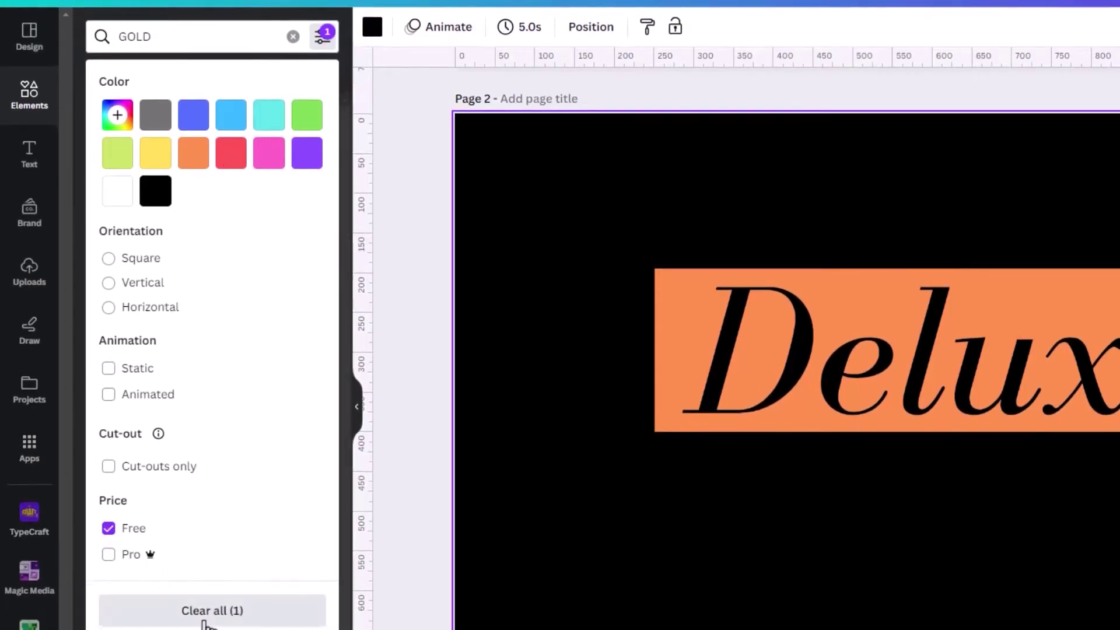
left_click(326, 46)
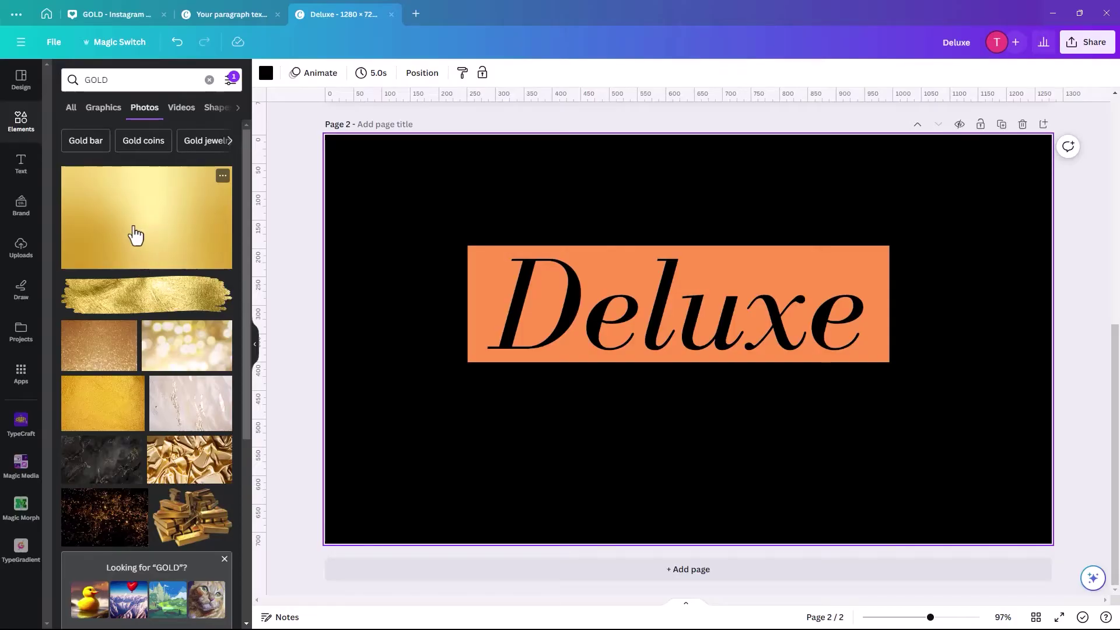
- Browse the free gold photos and add the smooth gold gradient photo to page 2
scroll(168, 254, "down", 10)
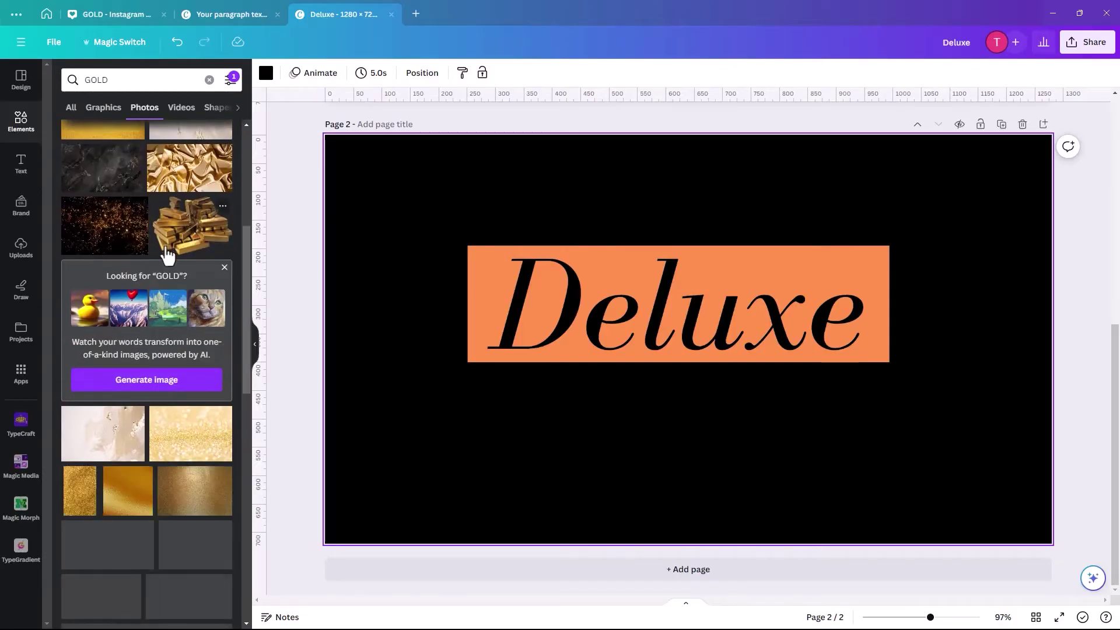
scroll(168, 255, "down", 5)
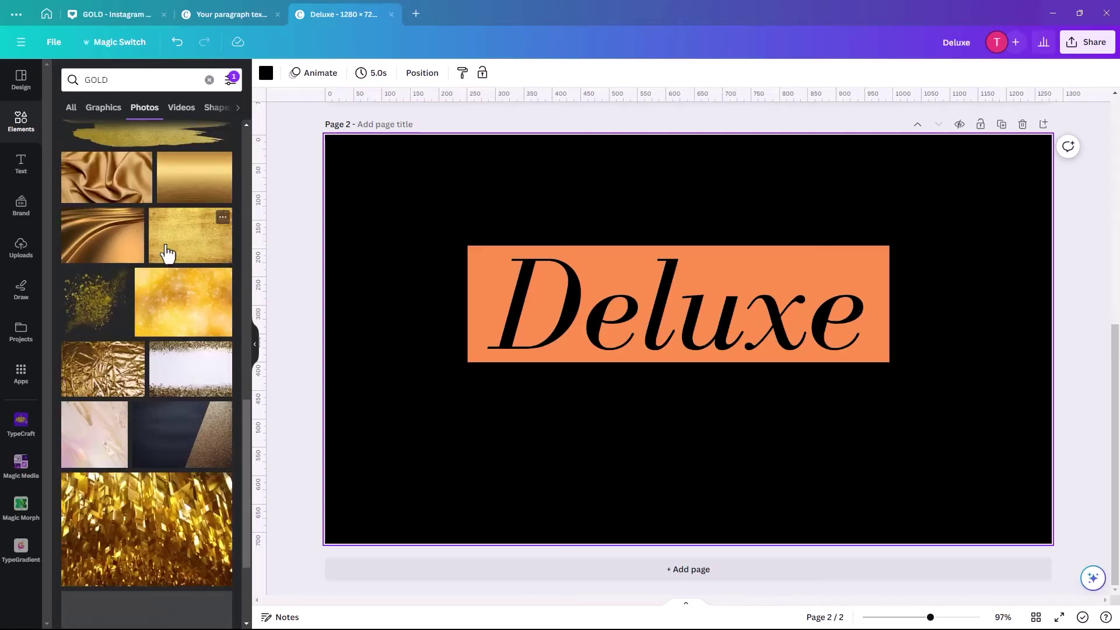
scroll(168, 253, "up", 10)
scroll(166, 250, "up", 3)
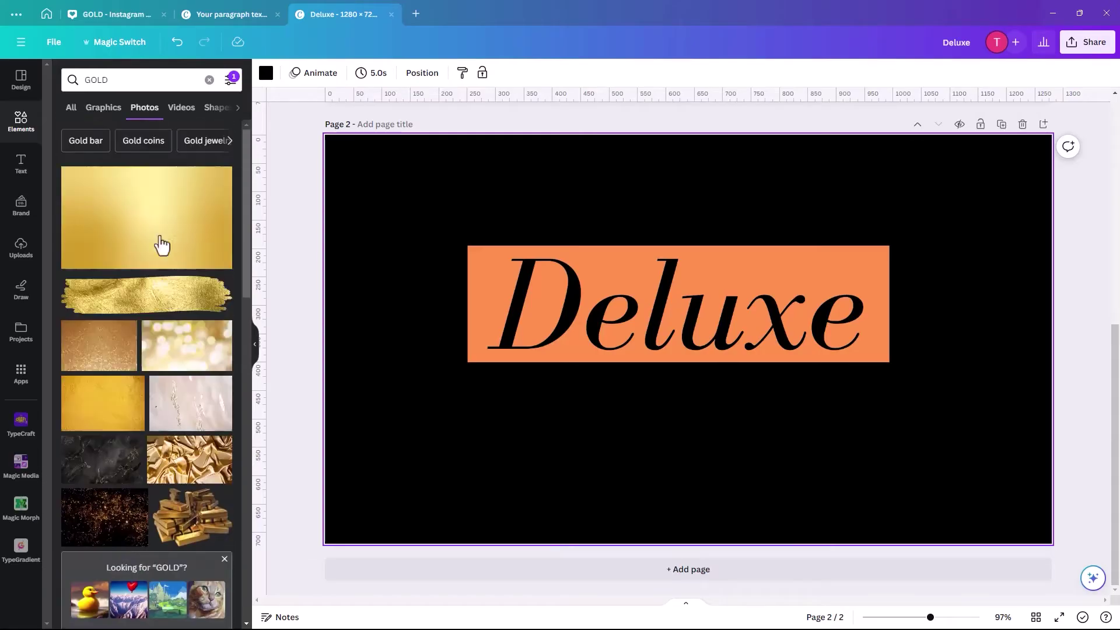
left_click(124, 221)
- Crop the gold gradient photo on all four sides to match the orange Deluxe rectangle
left_click_drag(685, 501, 657, 357)
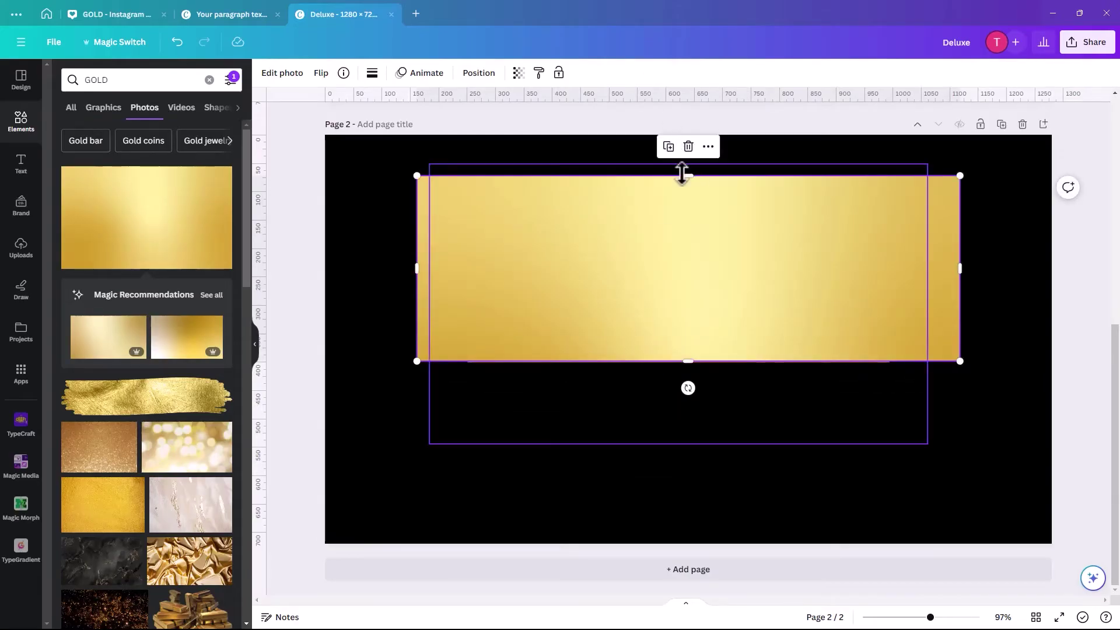
left_click_drag(688, 176, 681, 245)
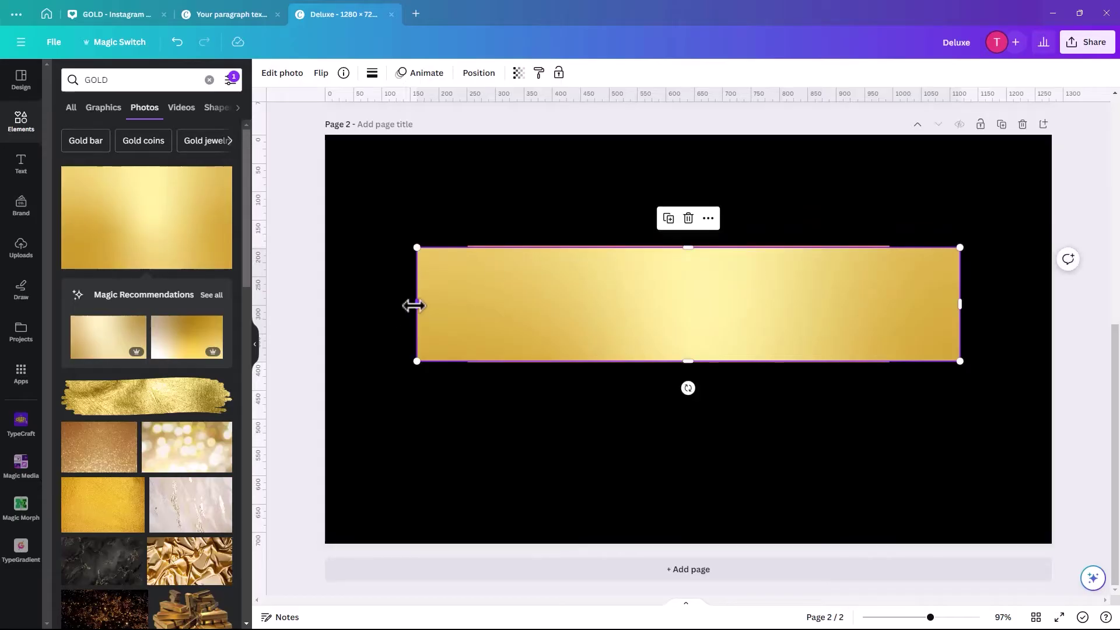
left_click_drag(416, 303, 467, 308)
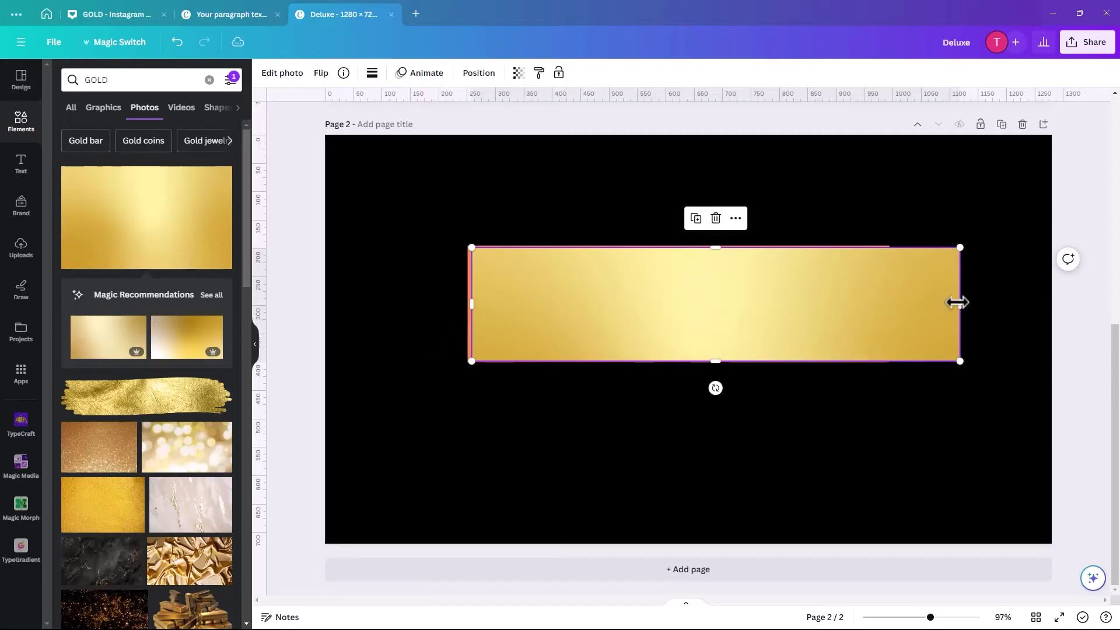
left_click_drag(954, 303, 886, 300)
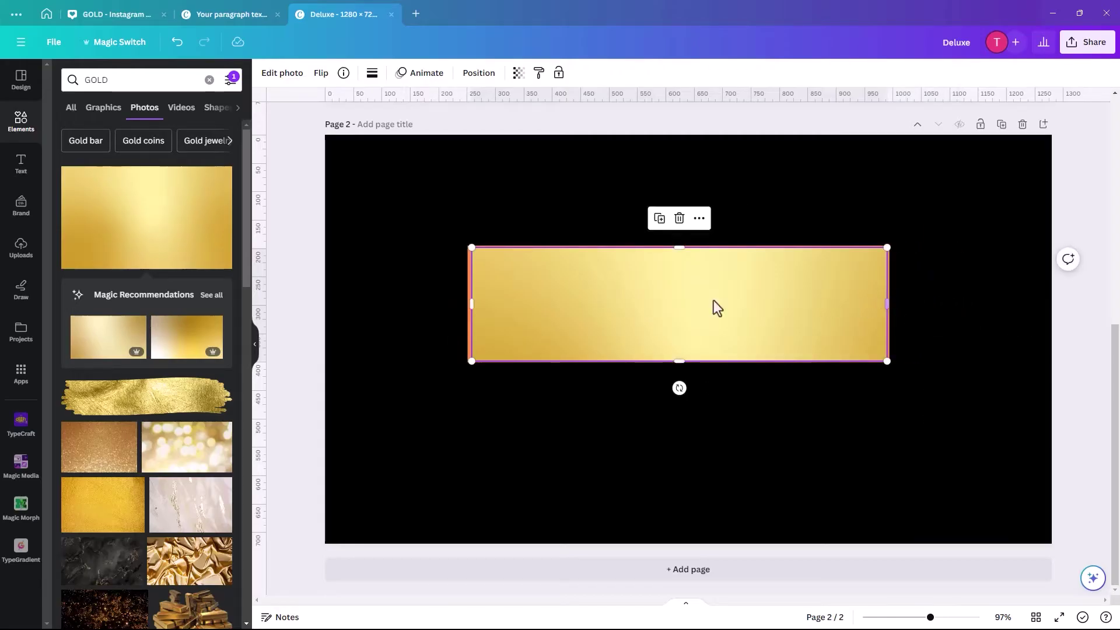
- Move the Deluxe image layer above the gold photo and extend the photo to the orange rectangle's left edge
left_click(476, 78)
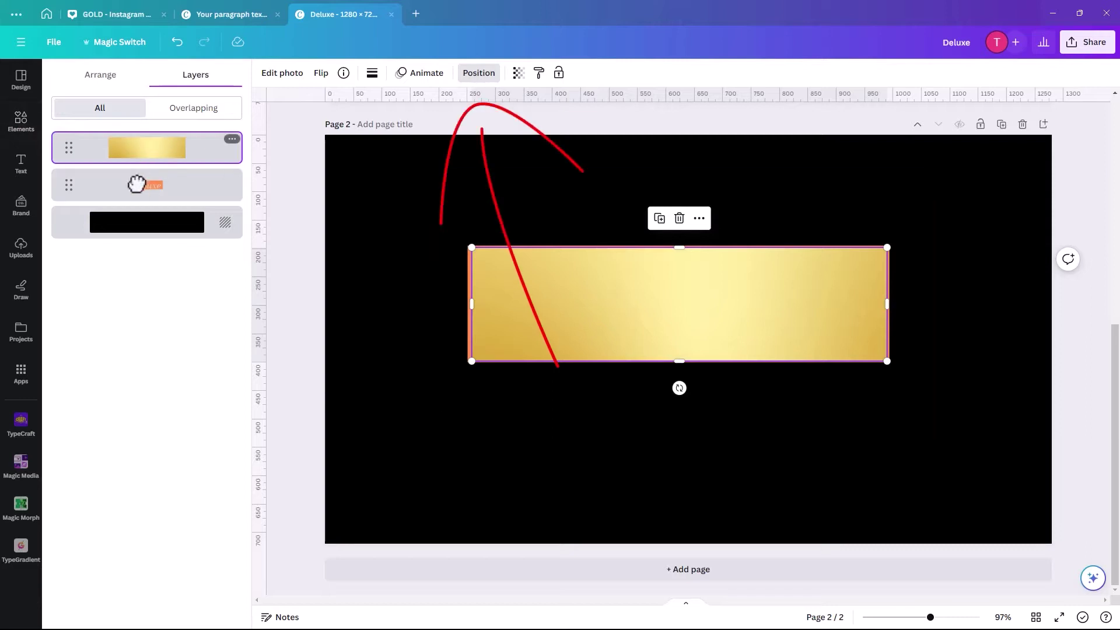
left_click_drag(136, 184, 140, 200)
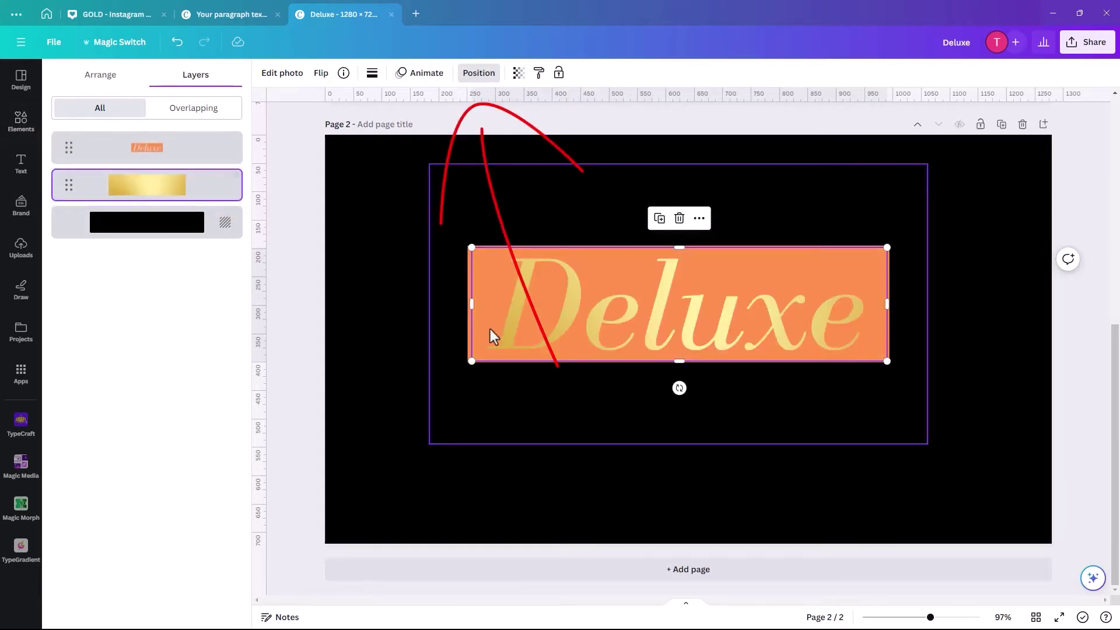
left_click_drag(469, 302, 468, 302)
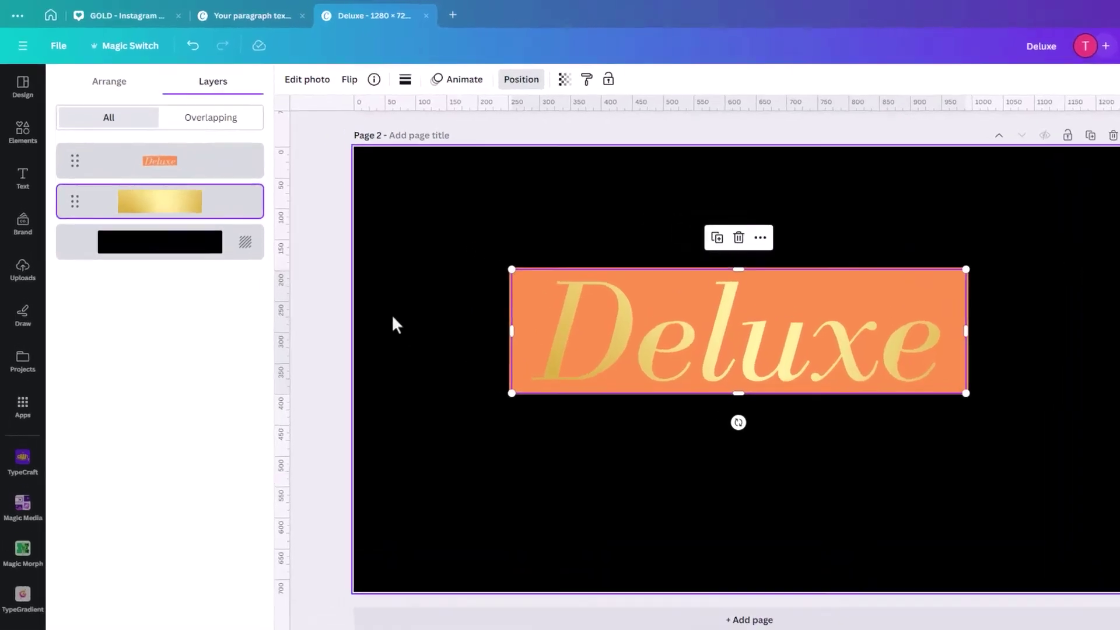
left_click(360, 296)
- Search the elements for "light flare gold", limit the results to free ones and show all graphics
left_click(31, 168)
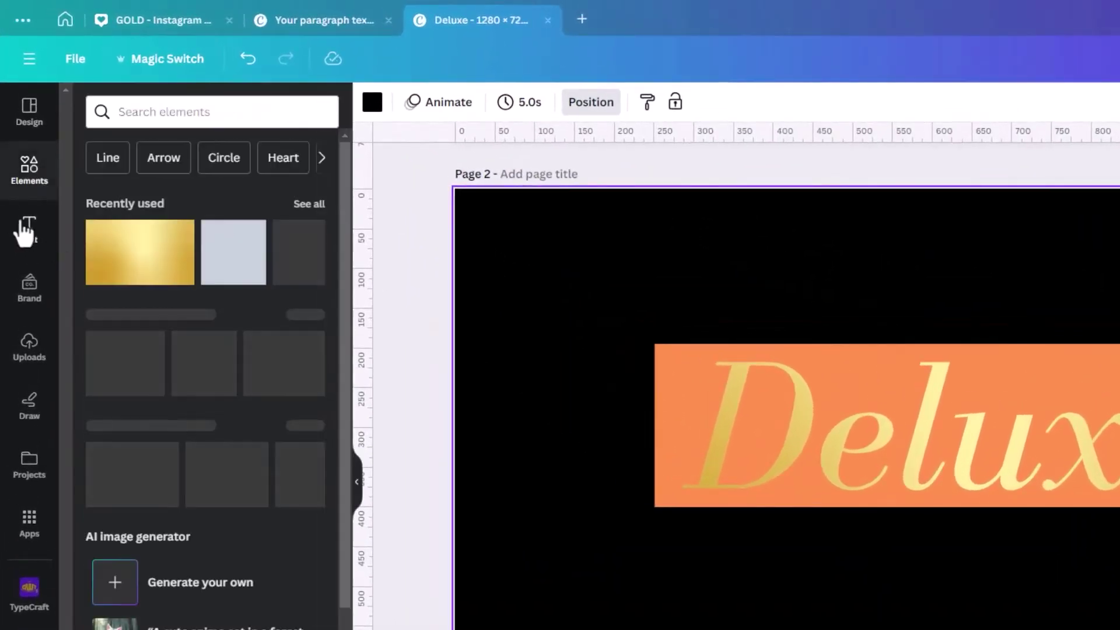
left_click(125, 112)
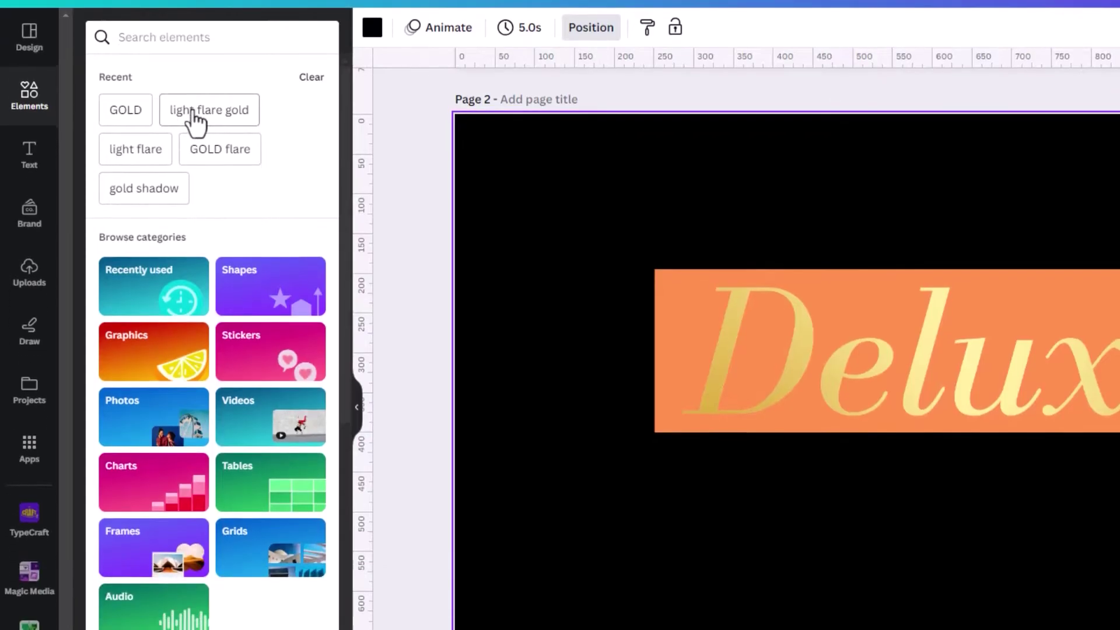
left_click(186, 184)
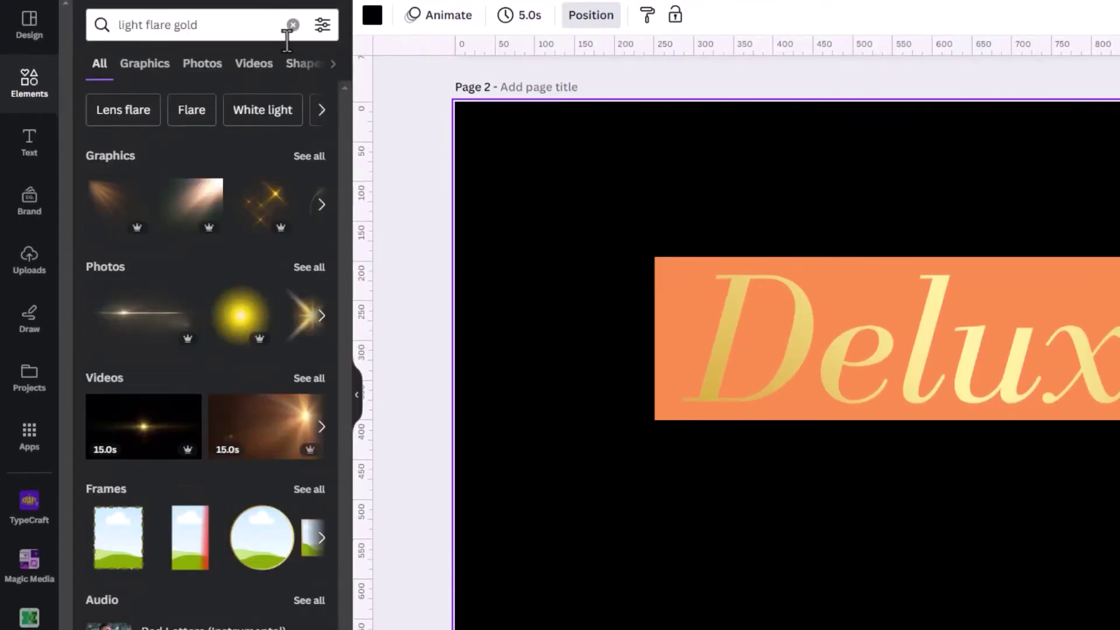
left_click(322, 26)
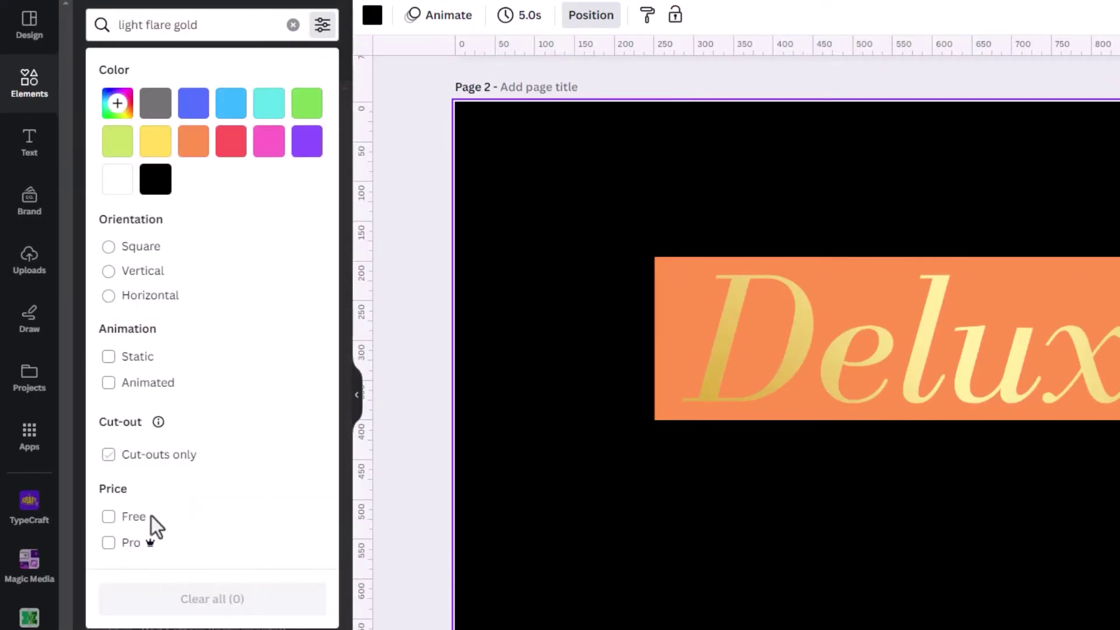
left_click(107, 516)
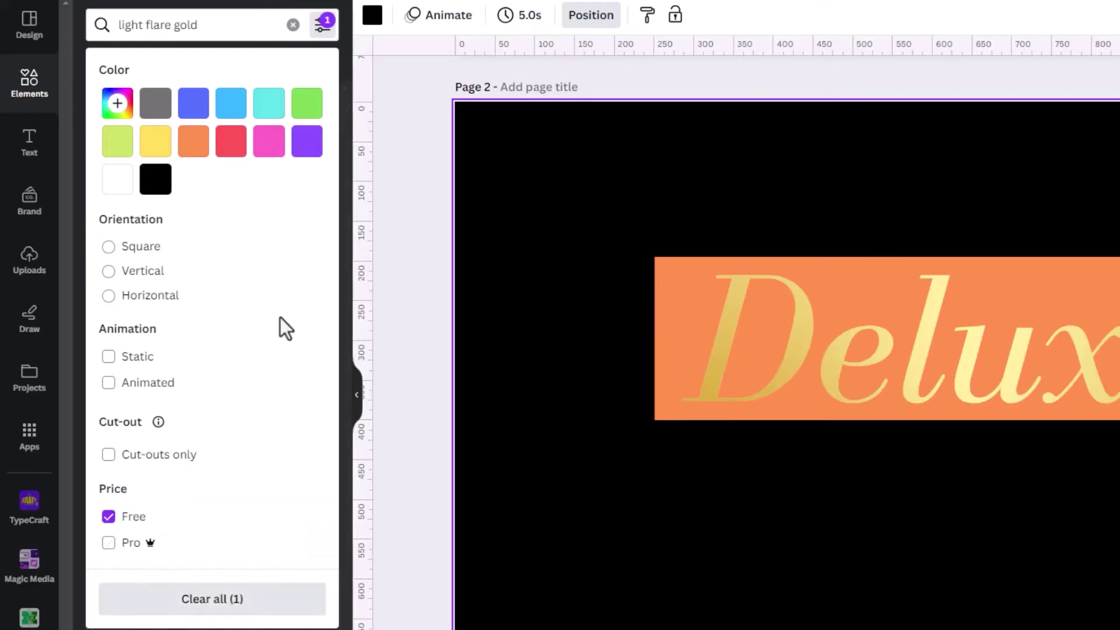
left_click(321, 26)
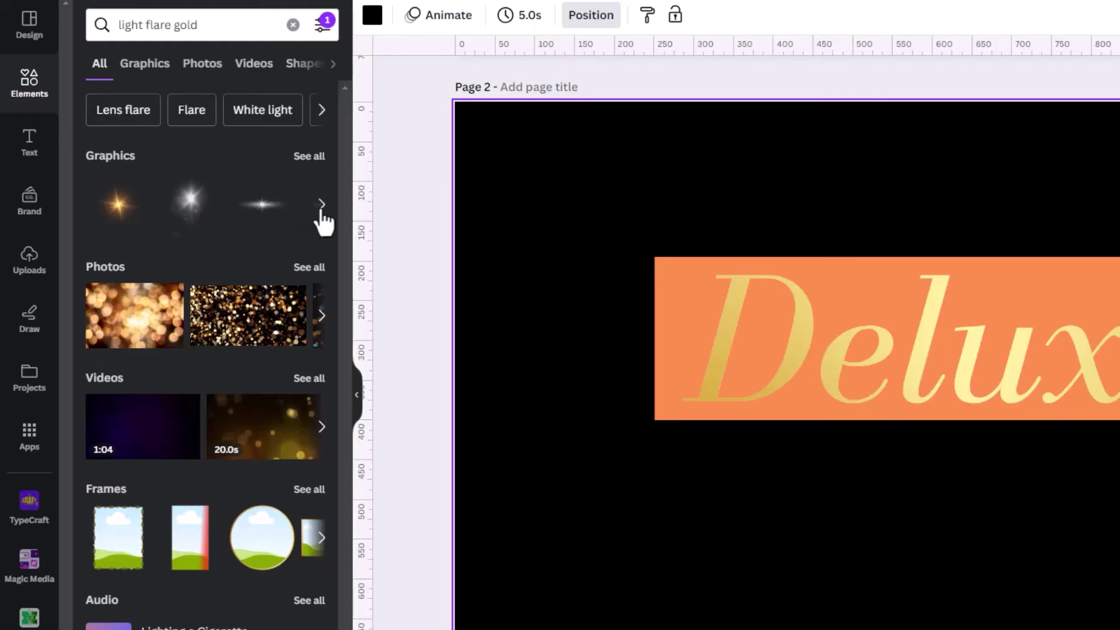
left_click(304, 157)
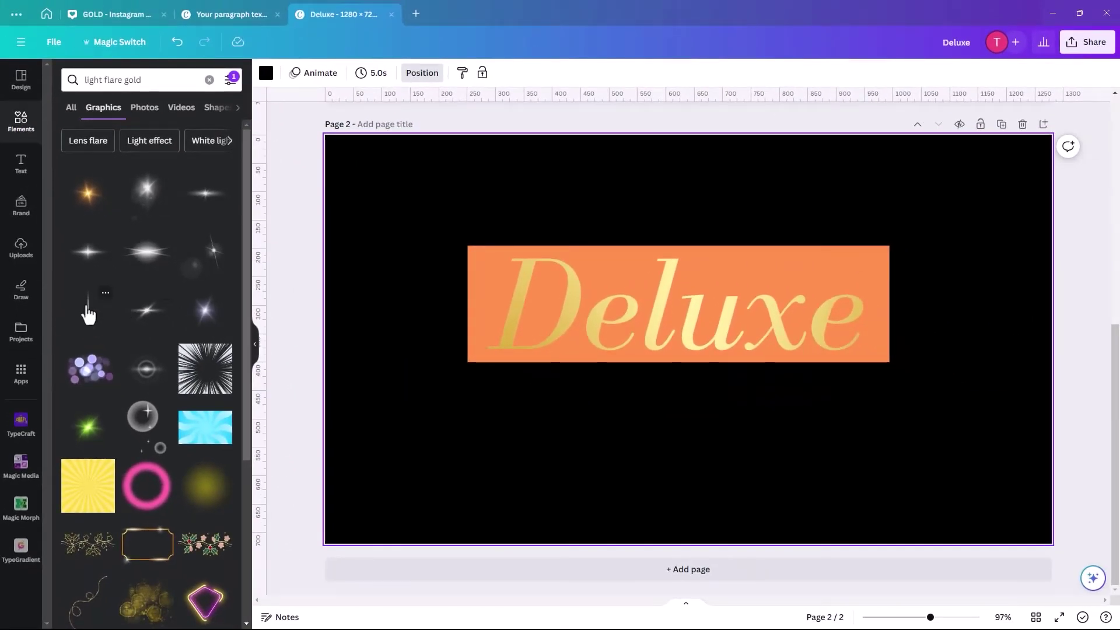
- Add the thin vertical light streak across the Deluxe lettering, rotated to a slight downward slope and enlarged past both sides of the orange rectangle
left_click(87, 308)
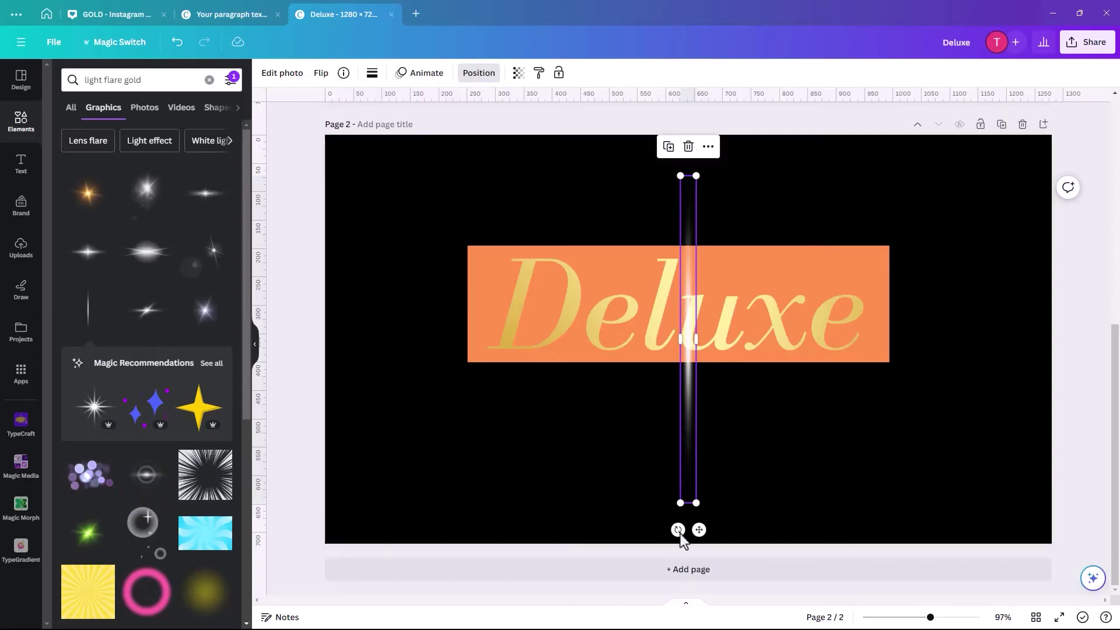
left_click_drag(676, 530, 439, 314)
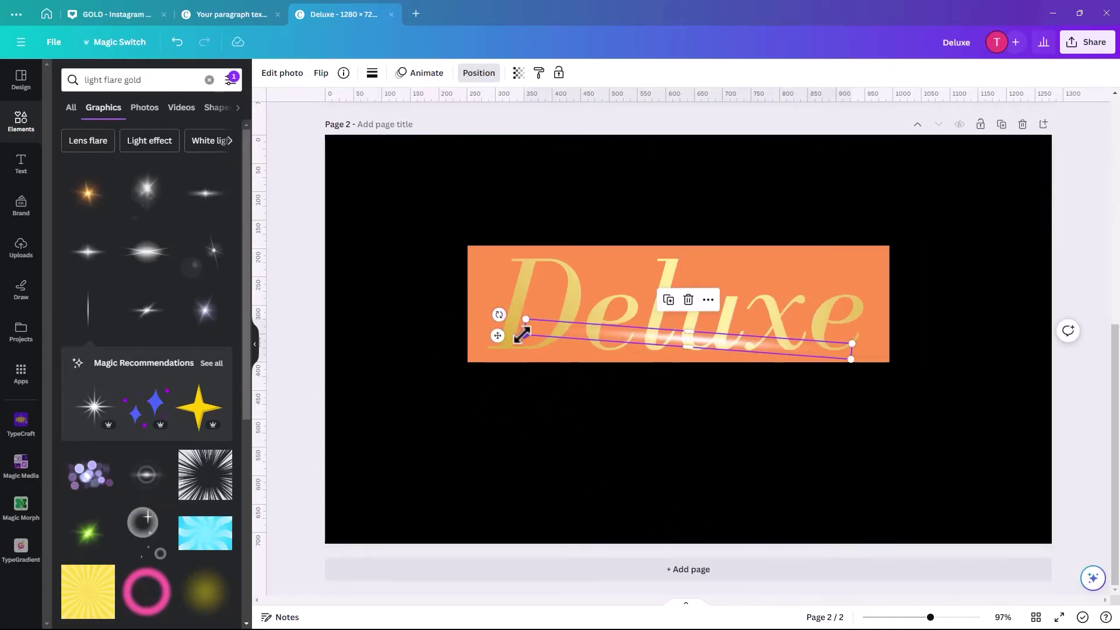
left_click_drag(521, 326, 375, 370)
left_click_drag(565, 331, 590, 304)
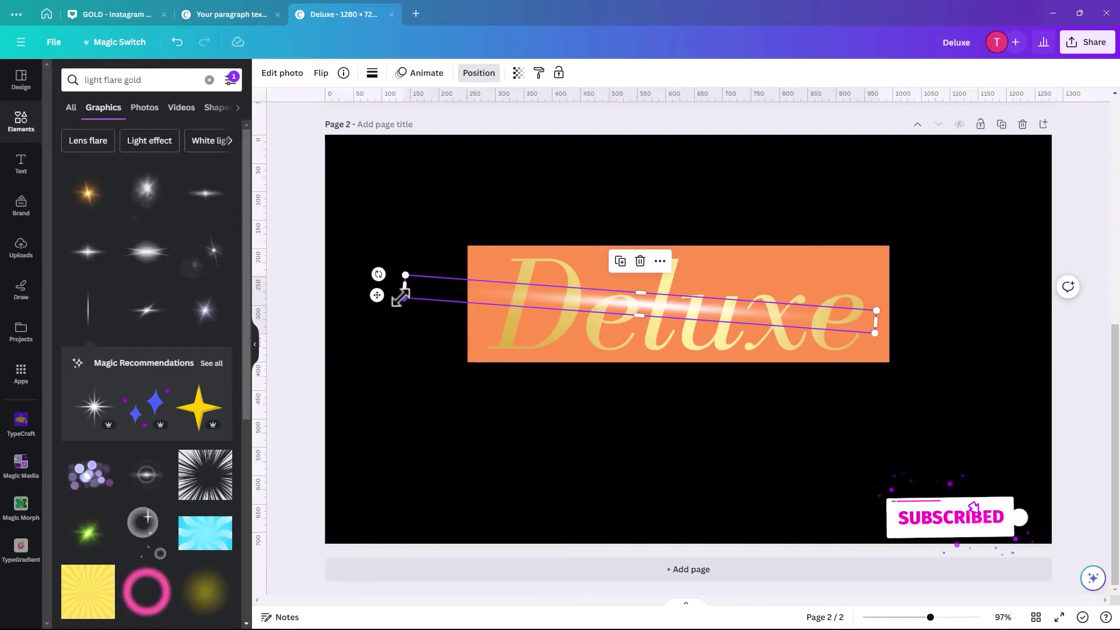
left_click_drag(401, 294, 335, 321)
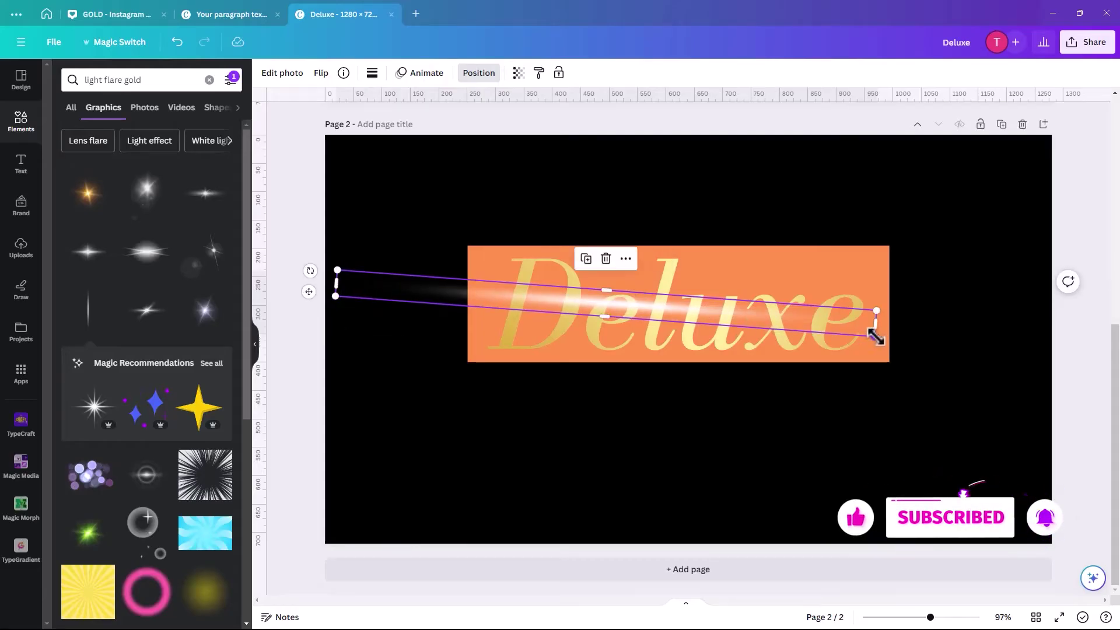
left_click_drag(874, 334, 993, 378)
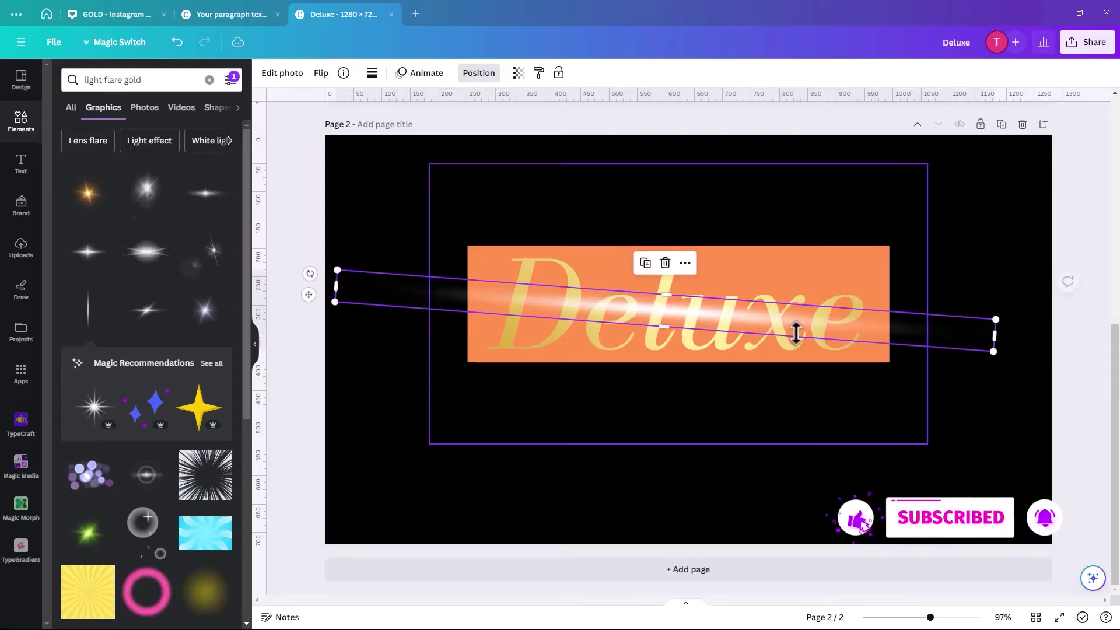
left_click_drag(661, 316, 680, 337)
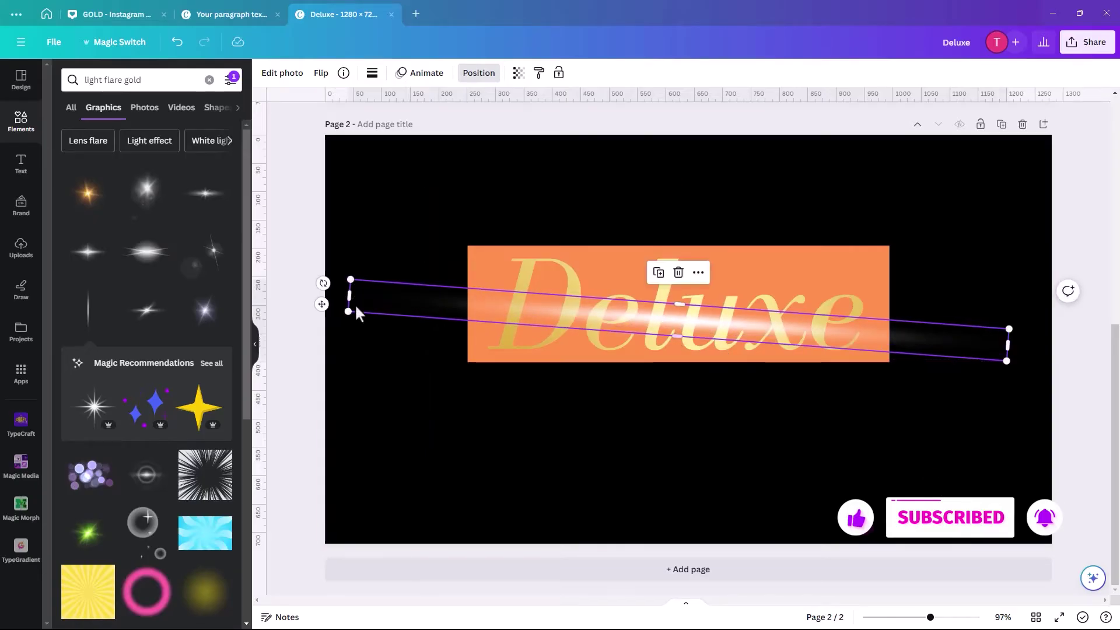
- Crop both ends of the light streak to the side edges of the orange rectangle
left_click_drag(348, 296, 470, 305)
left_click_drag(1001, 345, 884, 346)
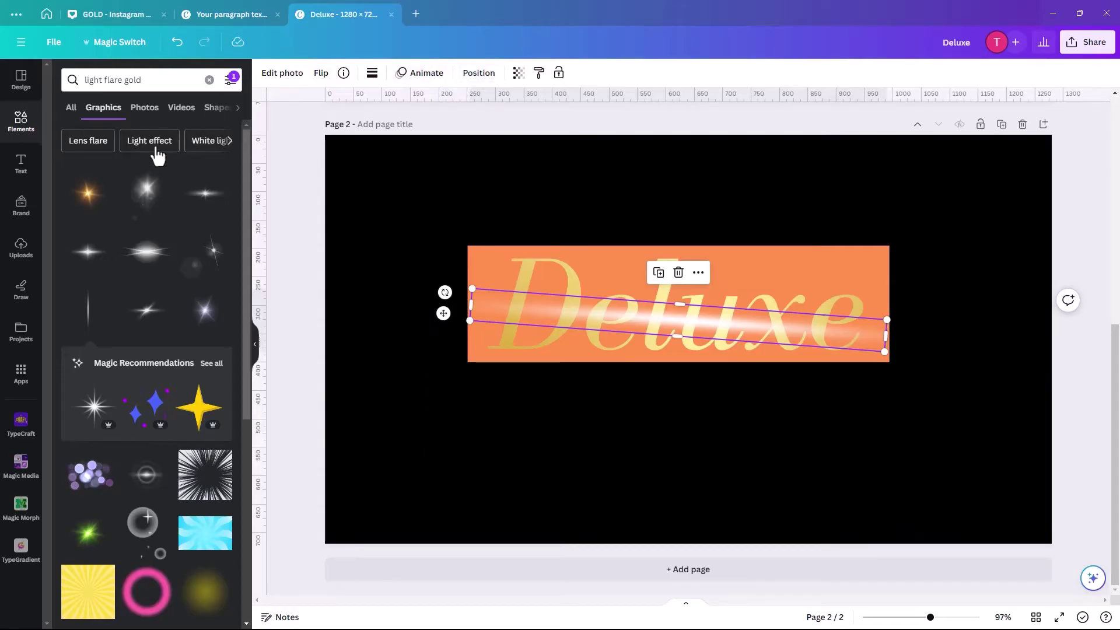
- Move the light streak layer beneath the Deluxe image and change the page background from black to the document's orange
left_click(467, 74)
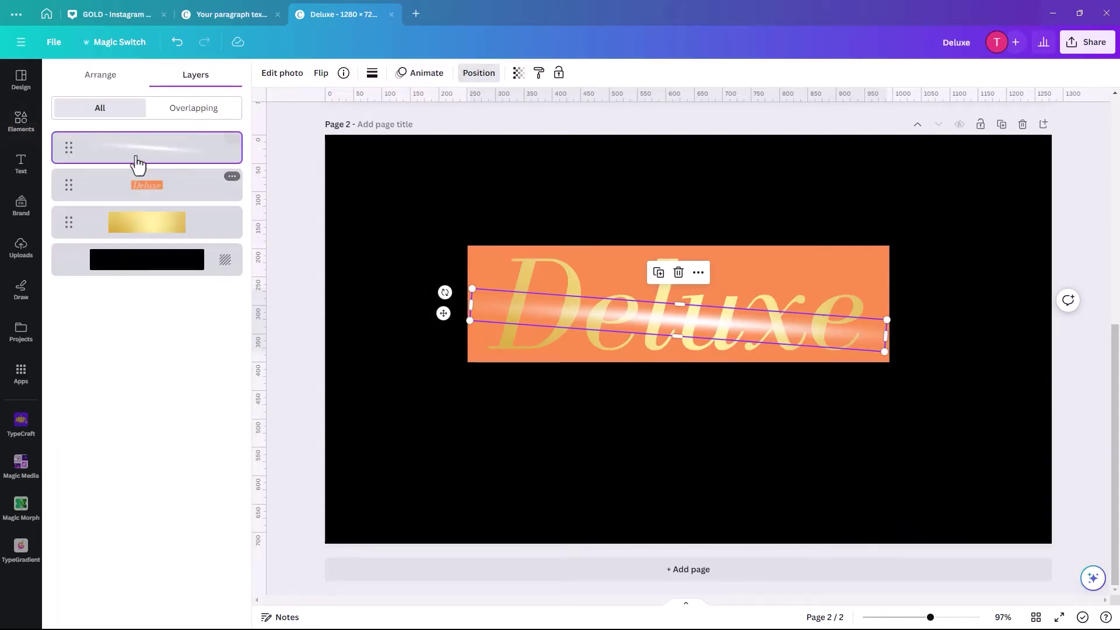
left_click_drag(138, 195, 138, 198)
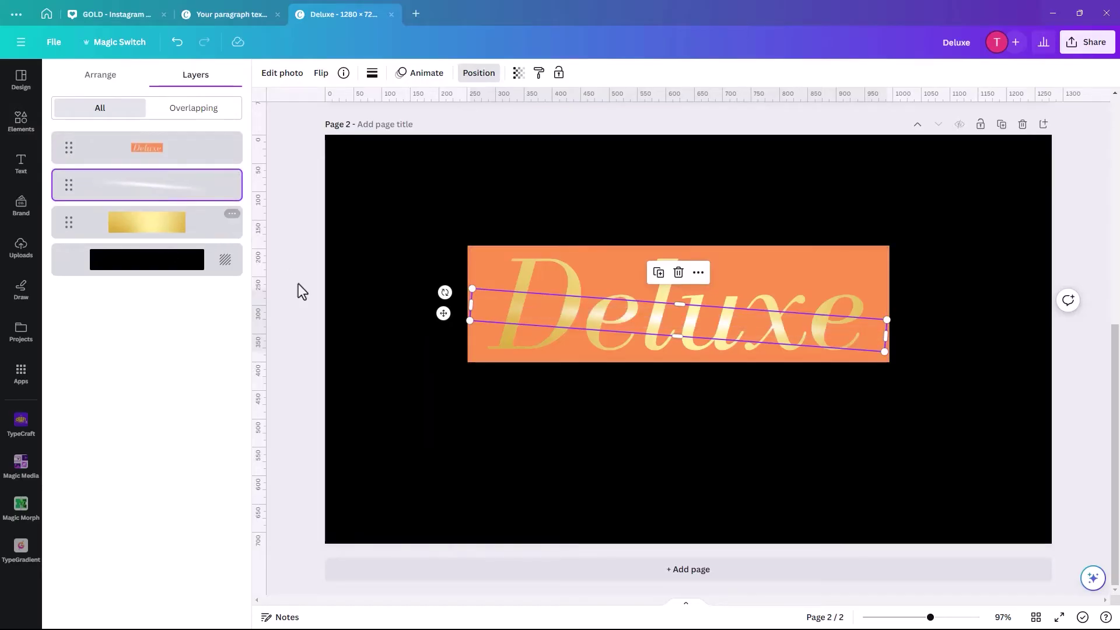
left_click(365, 362)
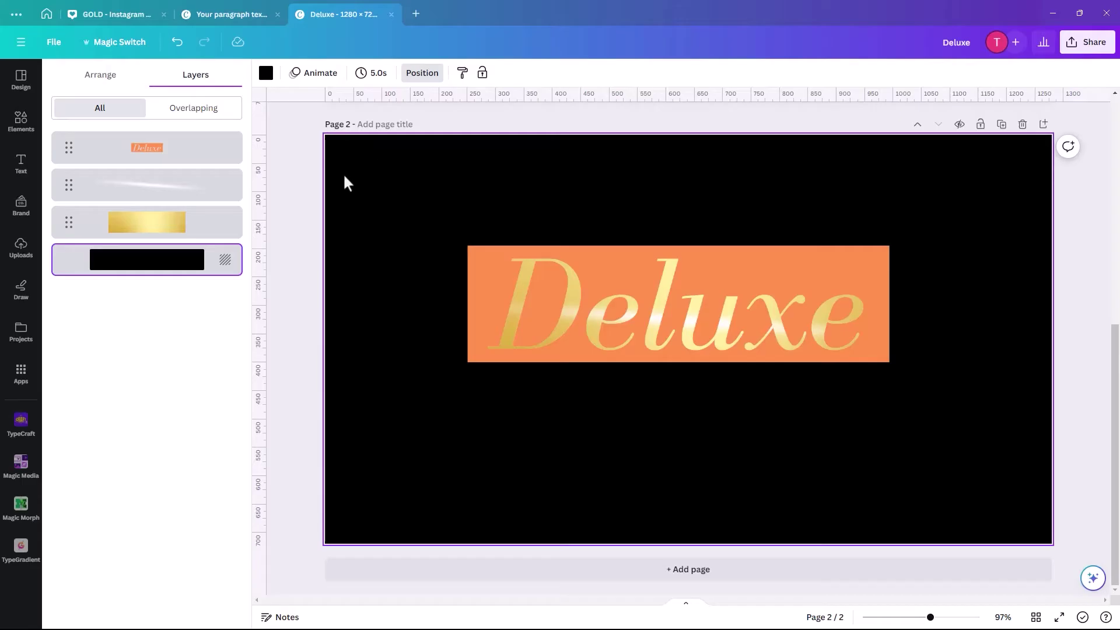
left_click(265, 73)
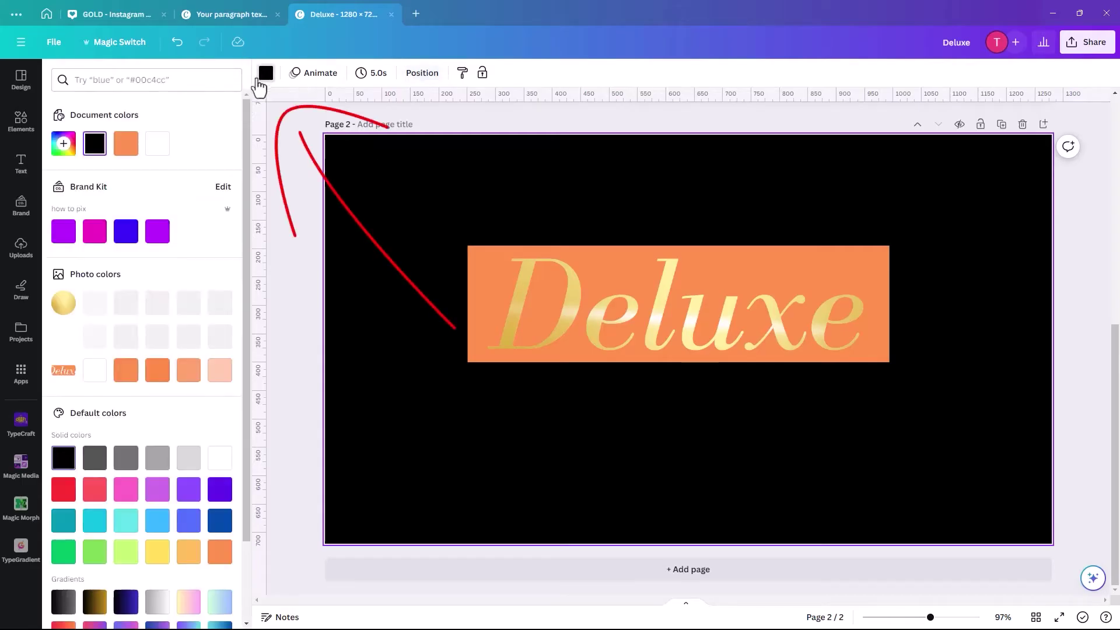
left_click(123, 150)
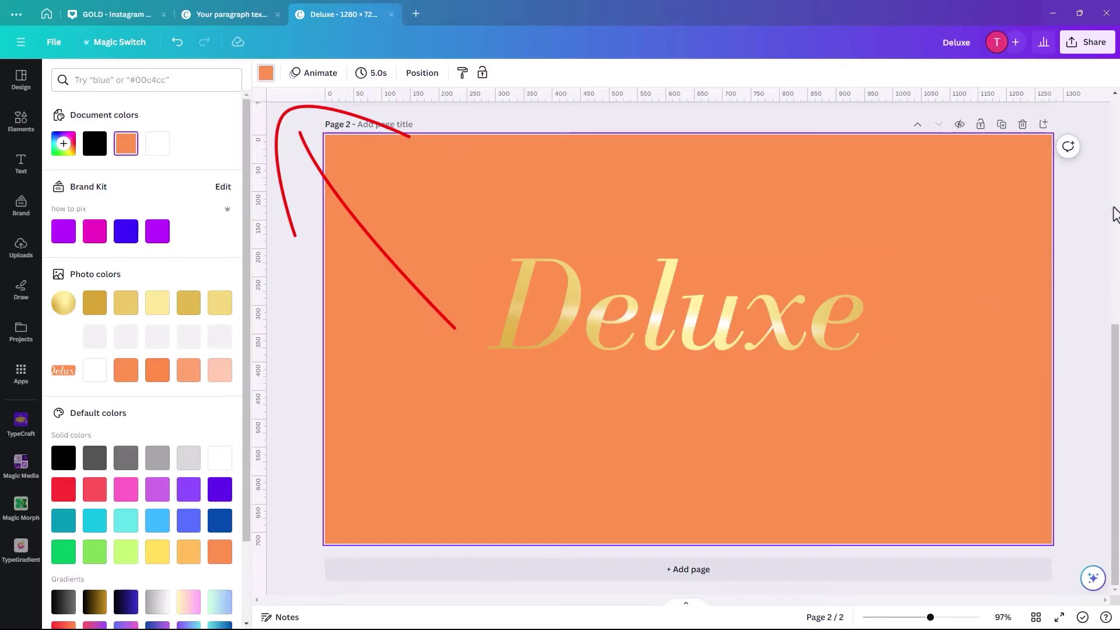
- Set up a PNG download of the design limited to page 2
left_click(1084, 52)
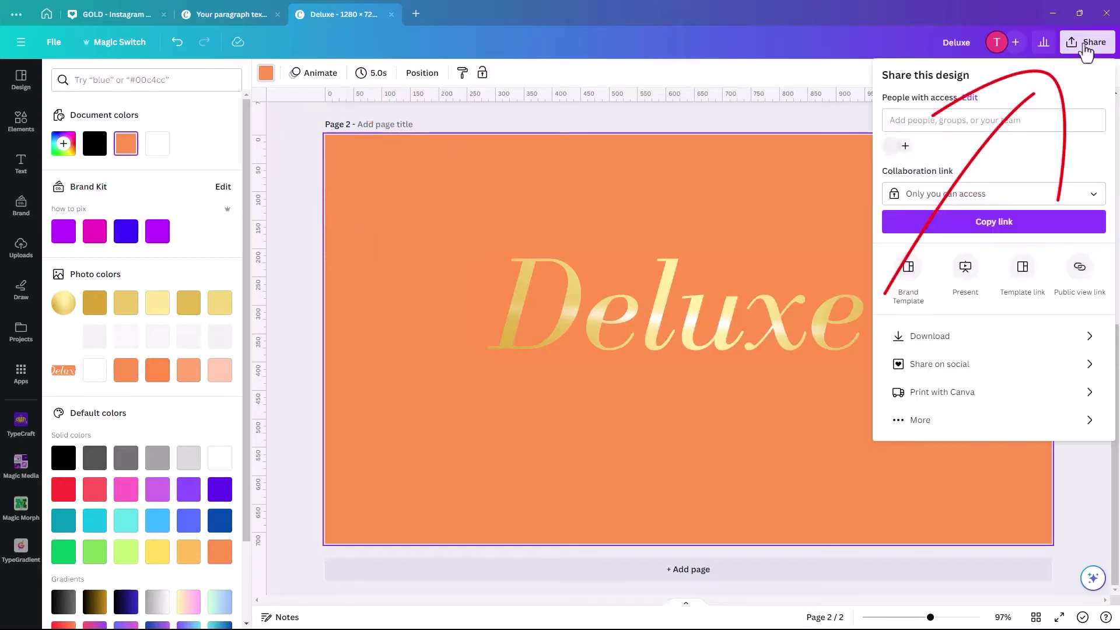
left_click(931, 339)
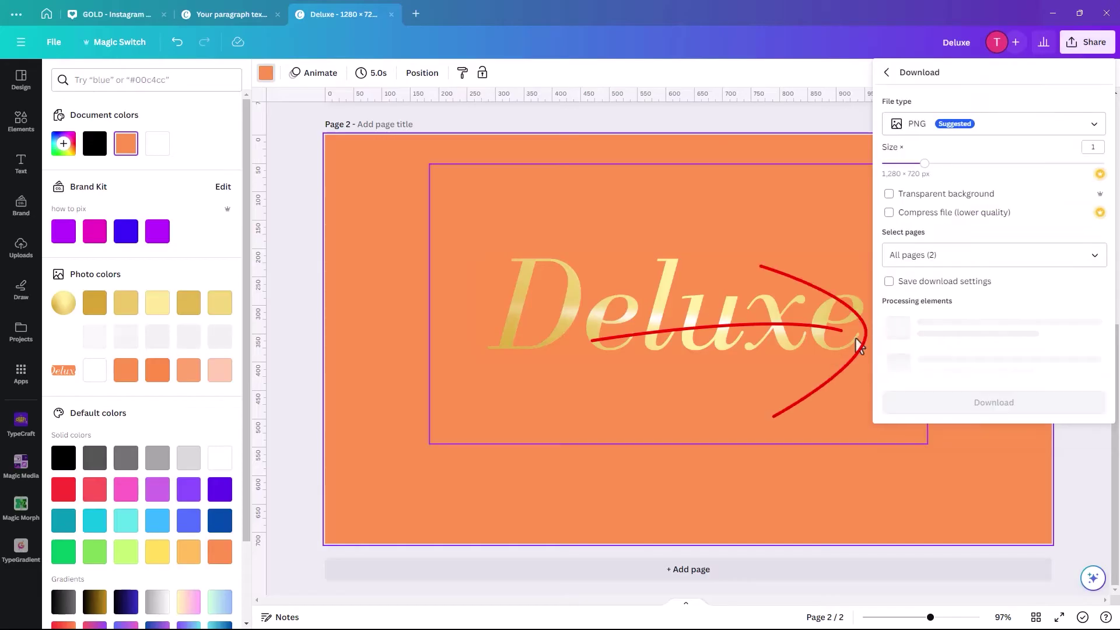
left_click(1092, 257)
left_click(1094, 288)
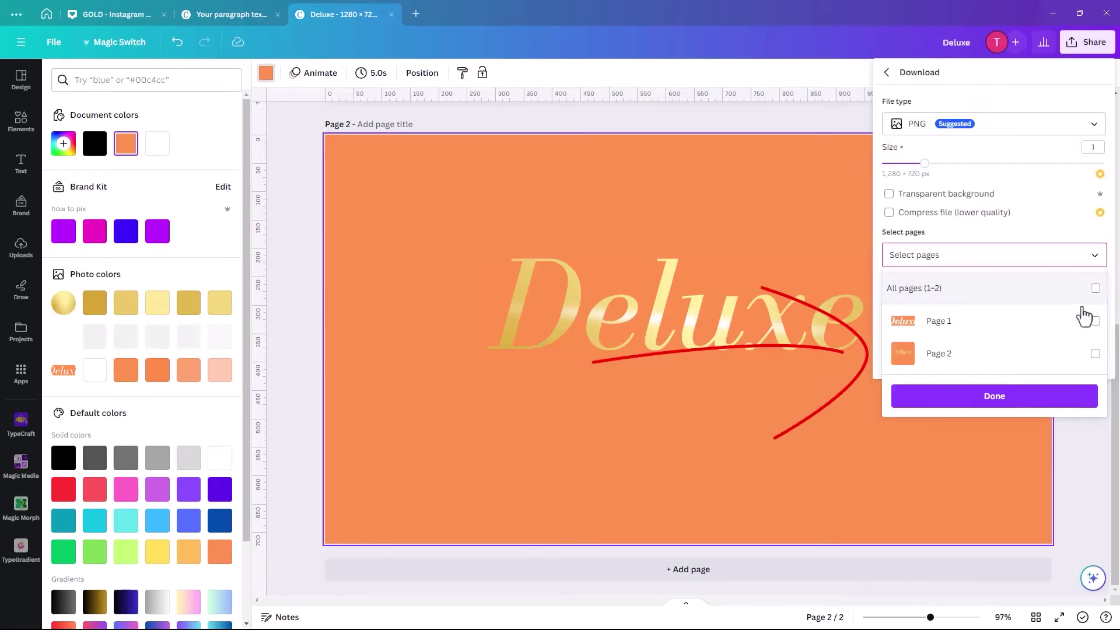
left_click(1094, 354)
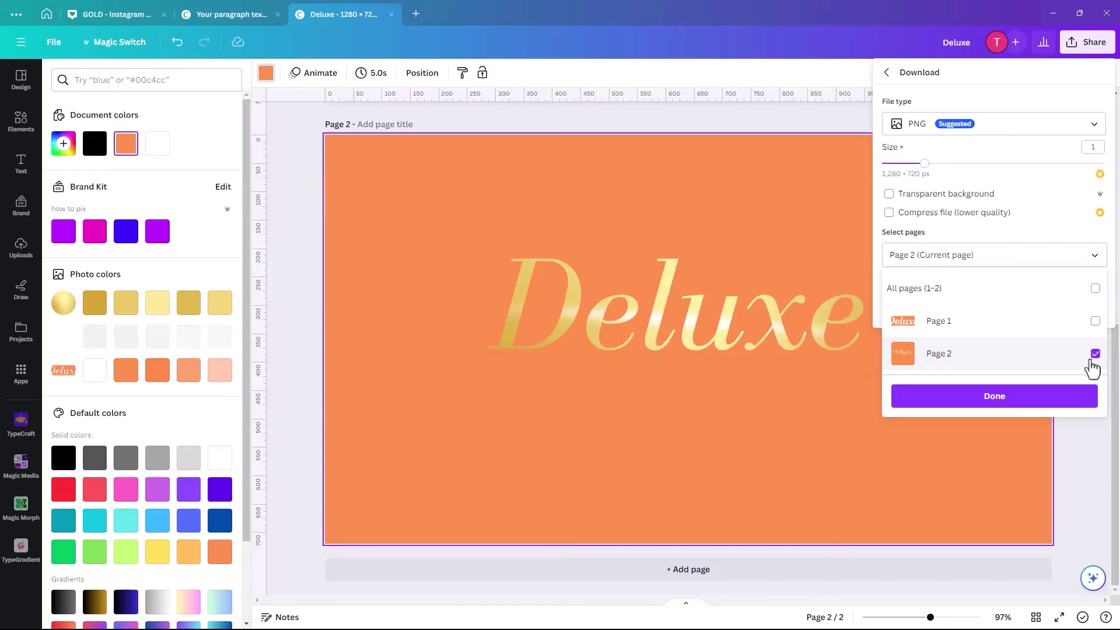
left_click(988, 402)
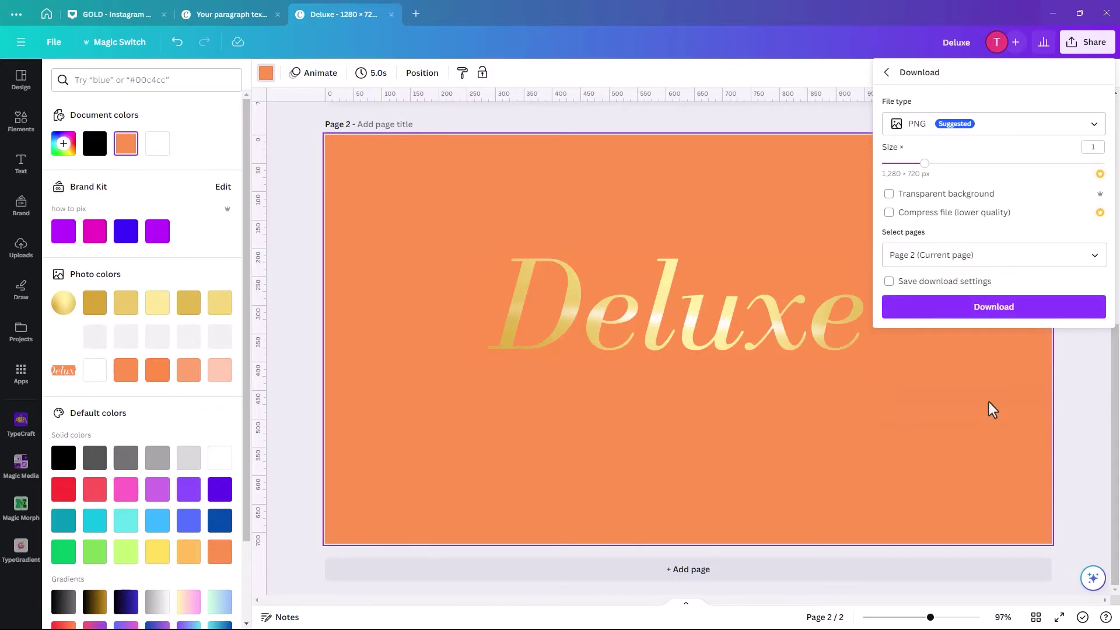
- Download the page as DeluxOrange and add the saved file to the uploaded images
left_click(982, 314)
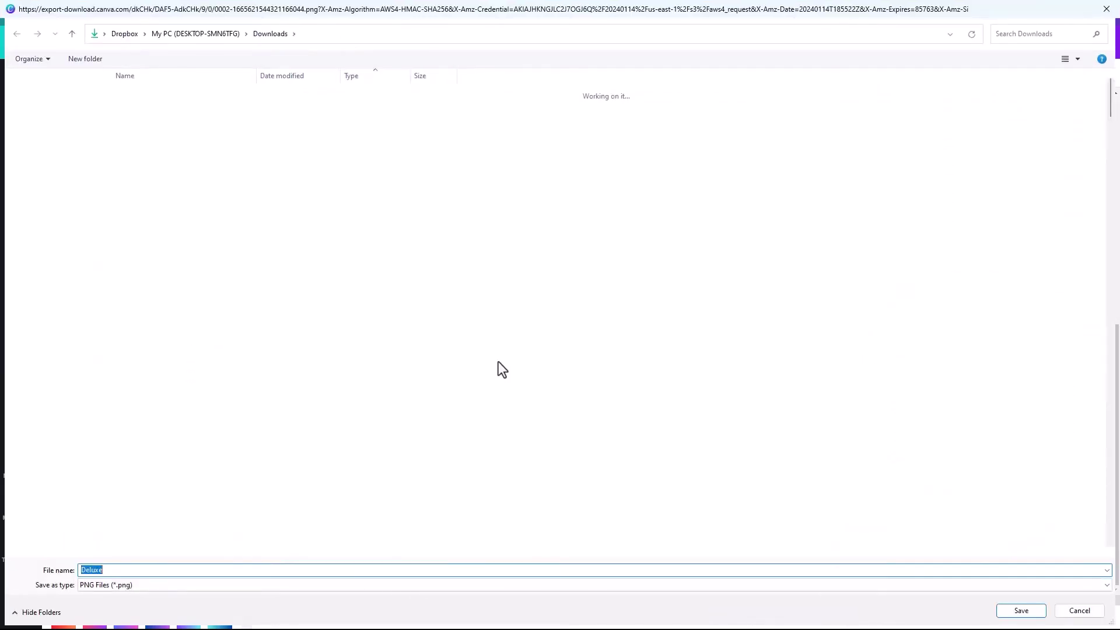
type("DeluxOrang")
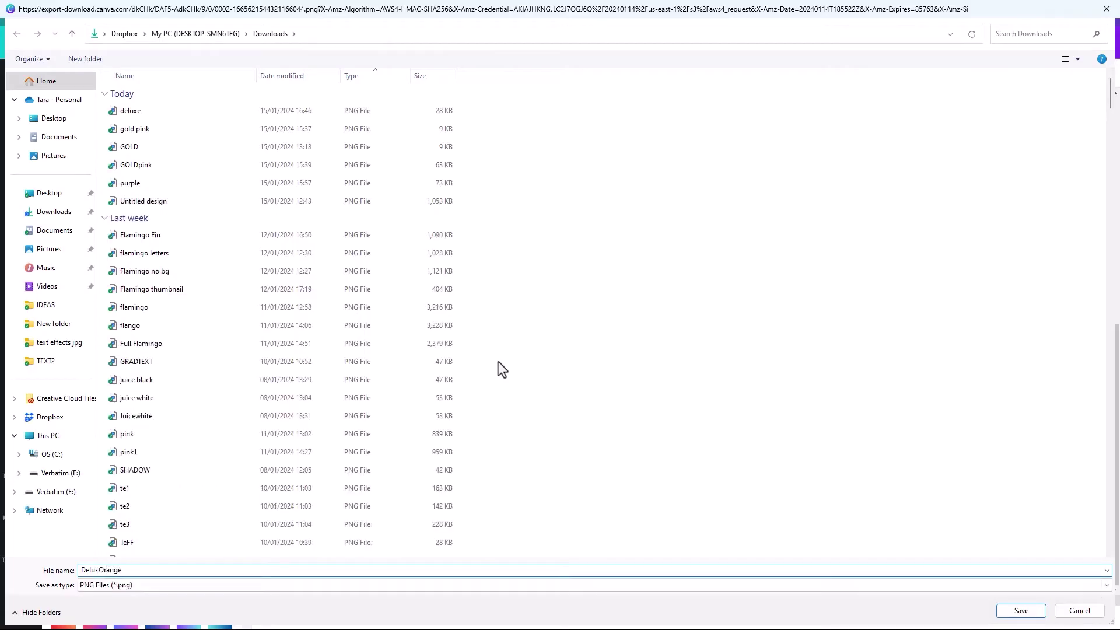
key("Return")
left_click(339, 380)
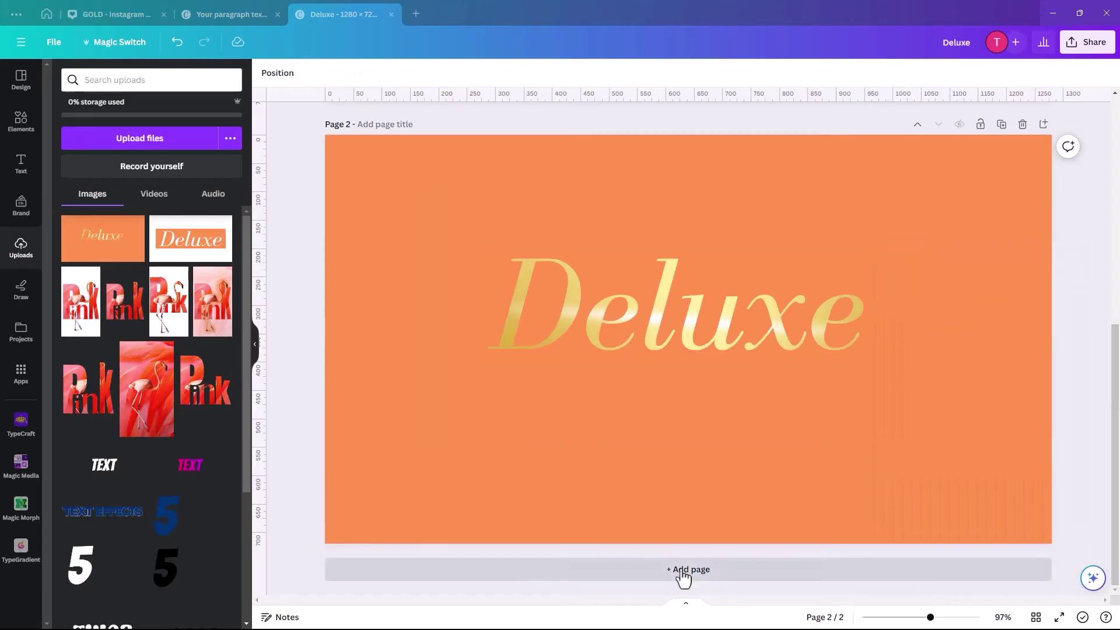
- Add a third page to the design and make its background white
left_click(699, 575)
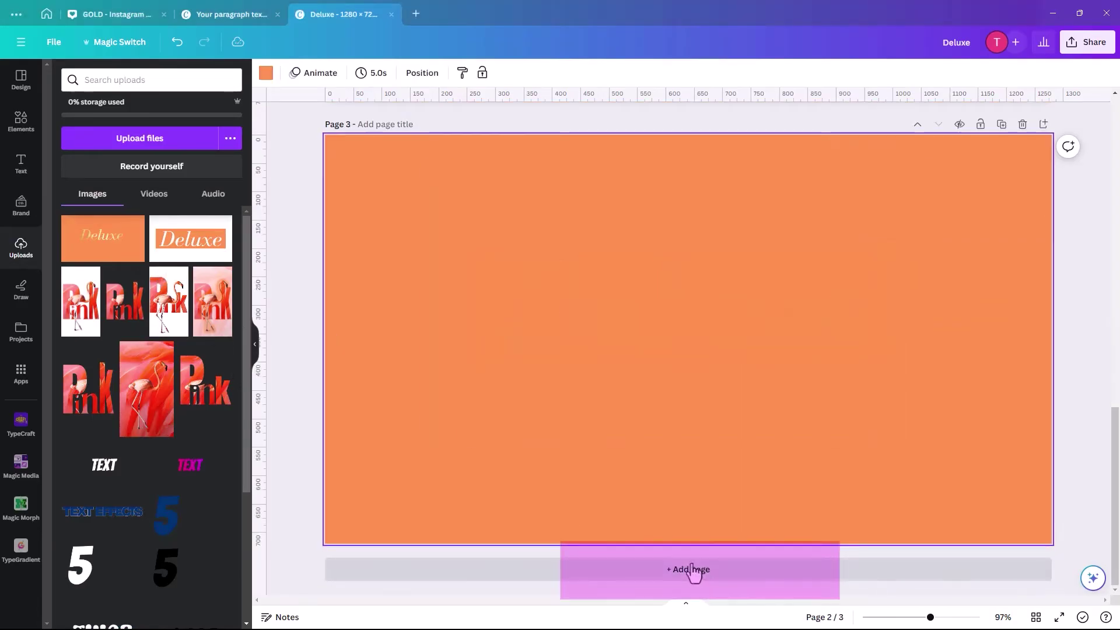
left_click(266, 74)
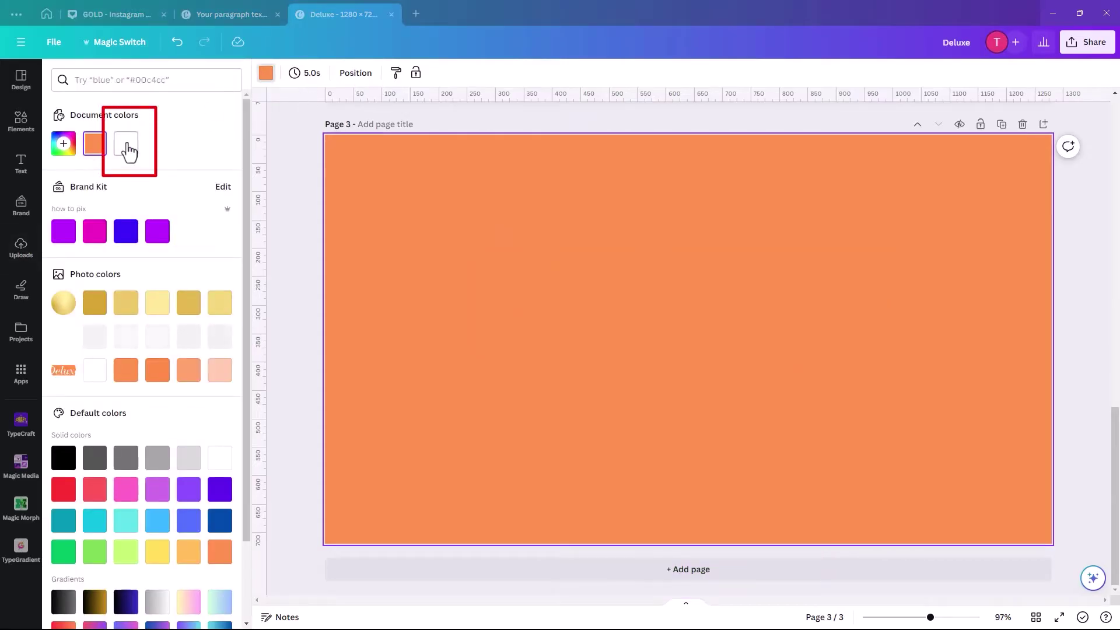
left_click(127, 146)
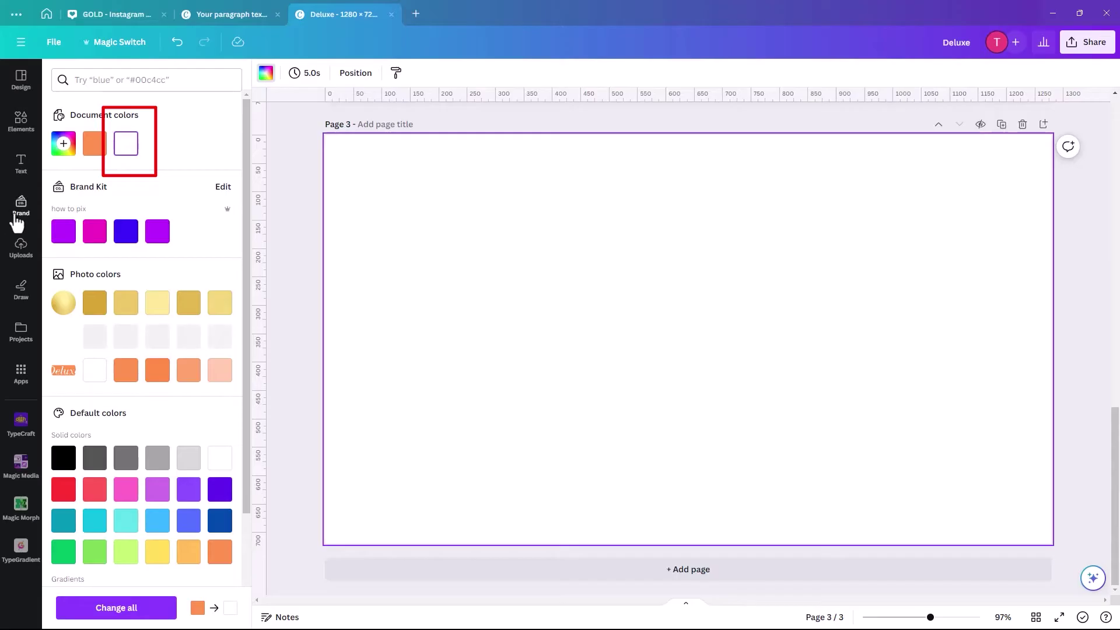
- Place the uploaded orange Deluxe image on page 3 and strip its orange backdrop with BG Remover
left_click(22, 249)
left_click(110, 250)
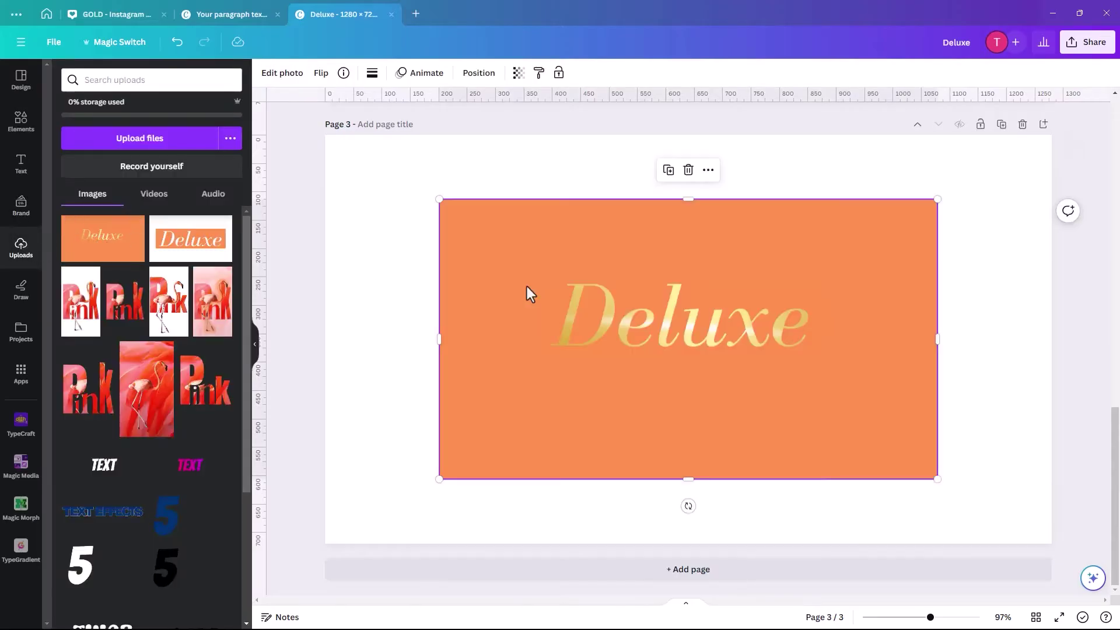
left_click_drag(559, 440, 554, 424)
left_click(271, 76)
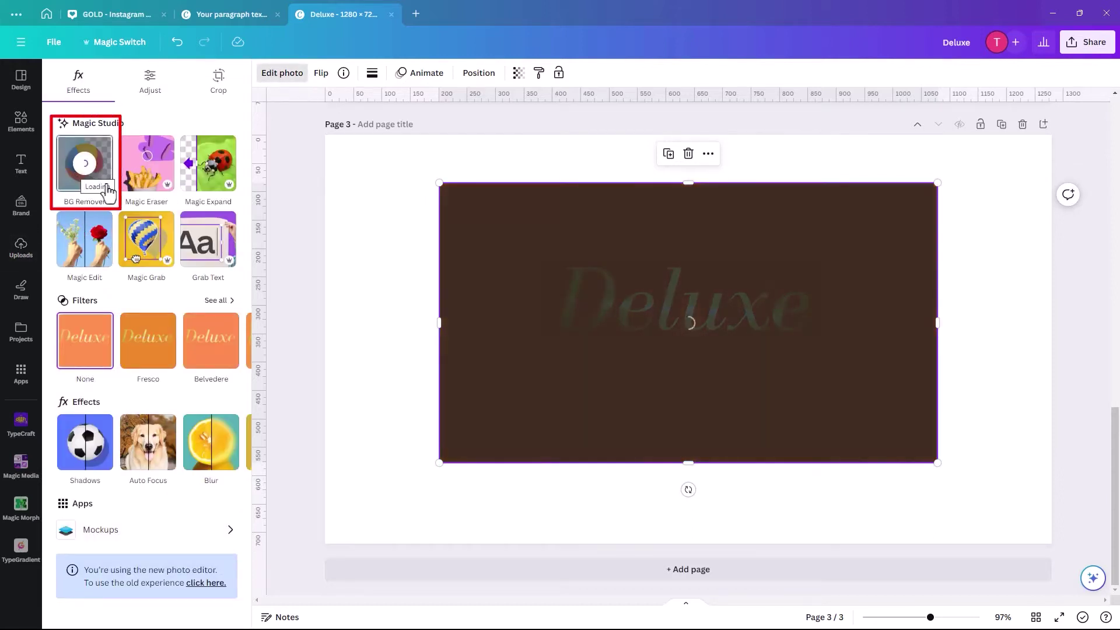
- Set the background of page 3 to solid black
left_click(394, 275)
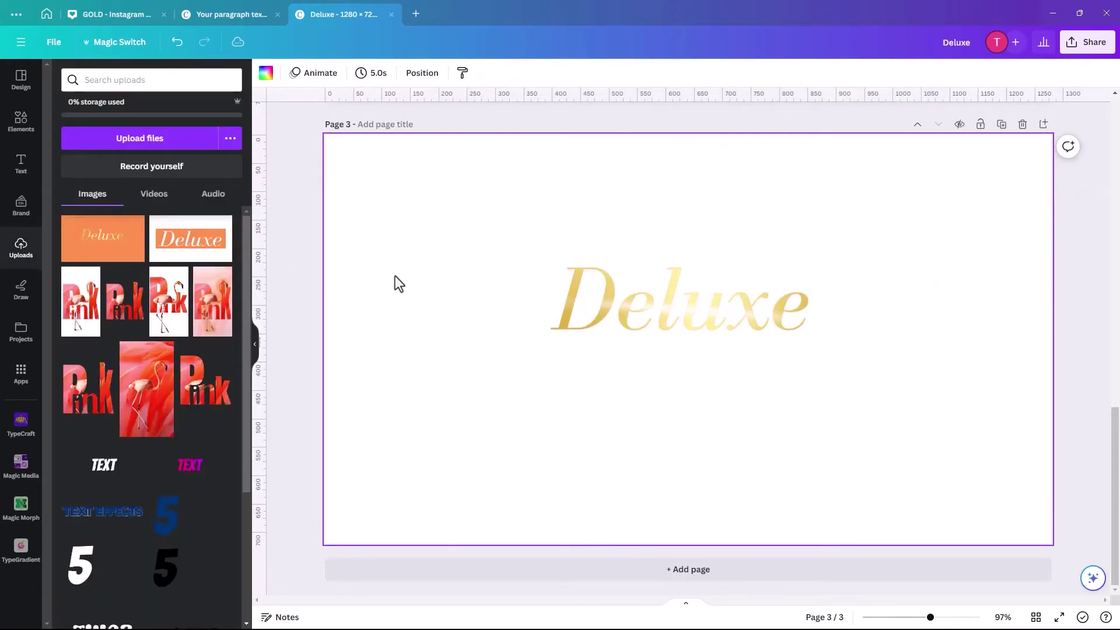
left_click(265, 73)
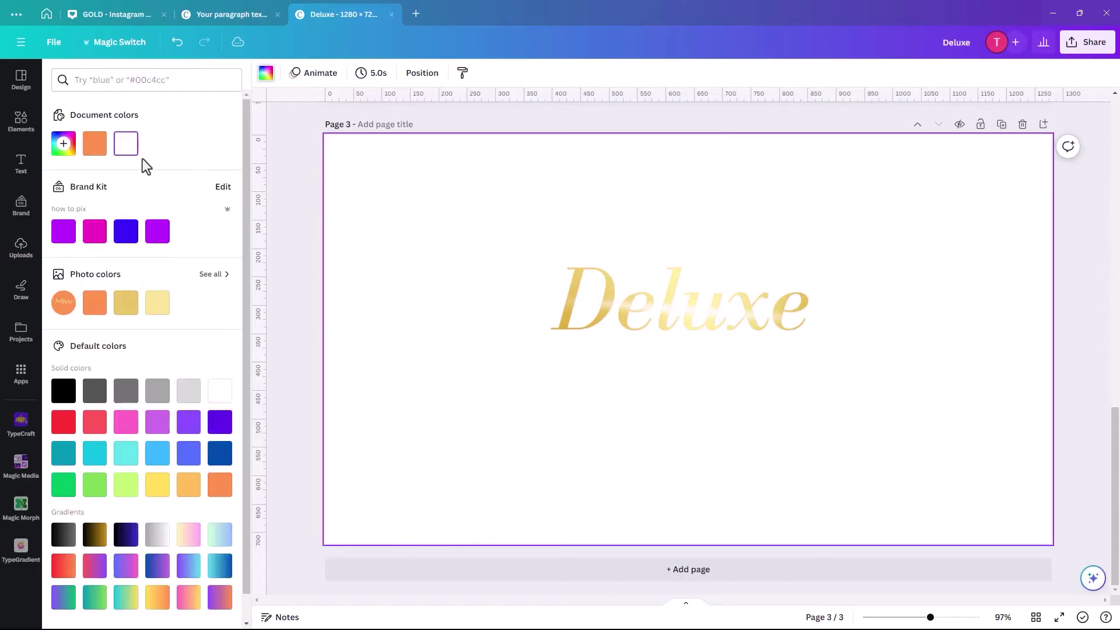
left_click(68, 390)
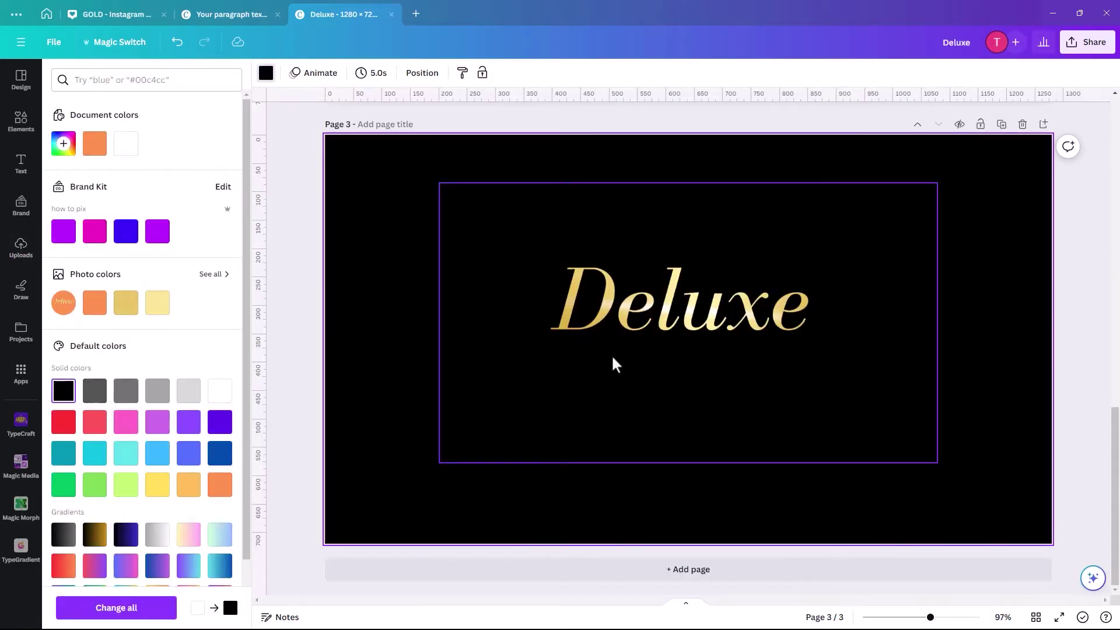
- Crop the transparent Deluxe image on all four sides, closer to the gold lettering
left_click(614, 355)
left_click_drag(687, 461, 669, 354)
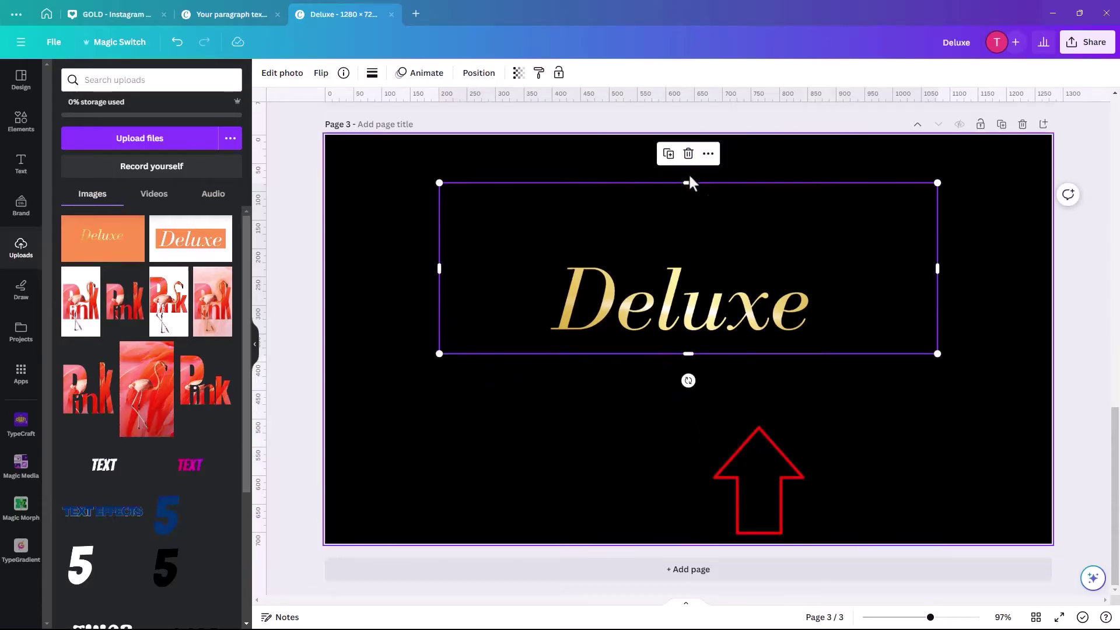
left_click_drag(688, 182, 683, 244)
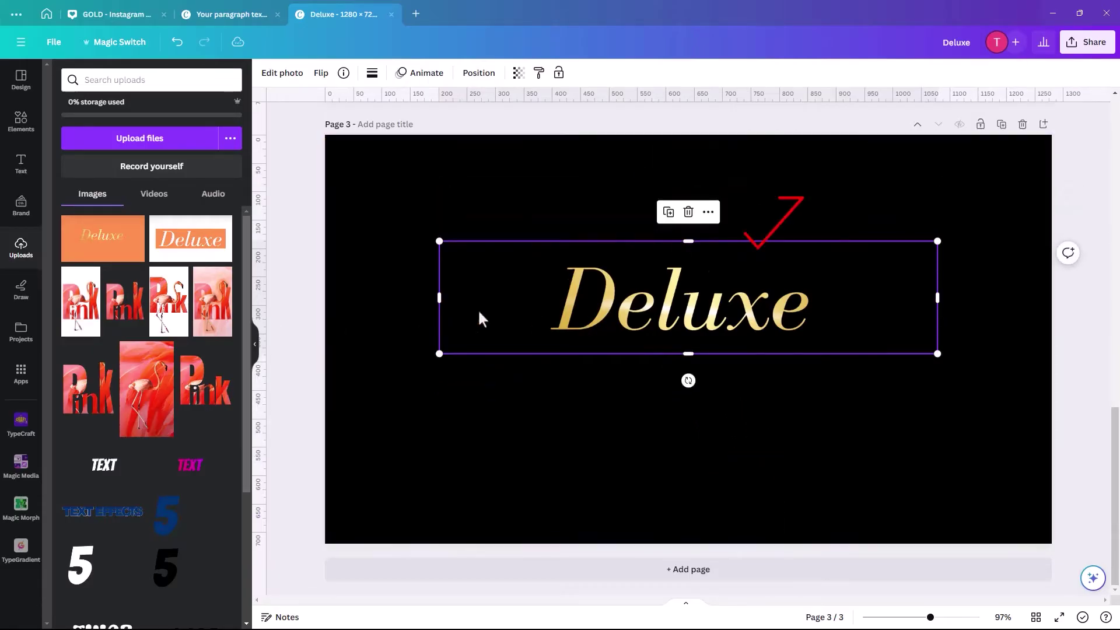
left_click_drag(438, 297, 529, 314)
left_click_drag(928, 297, 841, 297)
- Enlarge the cropped gold Deluxe image to most of the page width and centre it horizontally in the upper part of page 3
left_click_drag(841, 354, 1017, 418)
left_click_drag(782, 362, 675, 326)
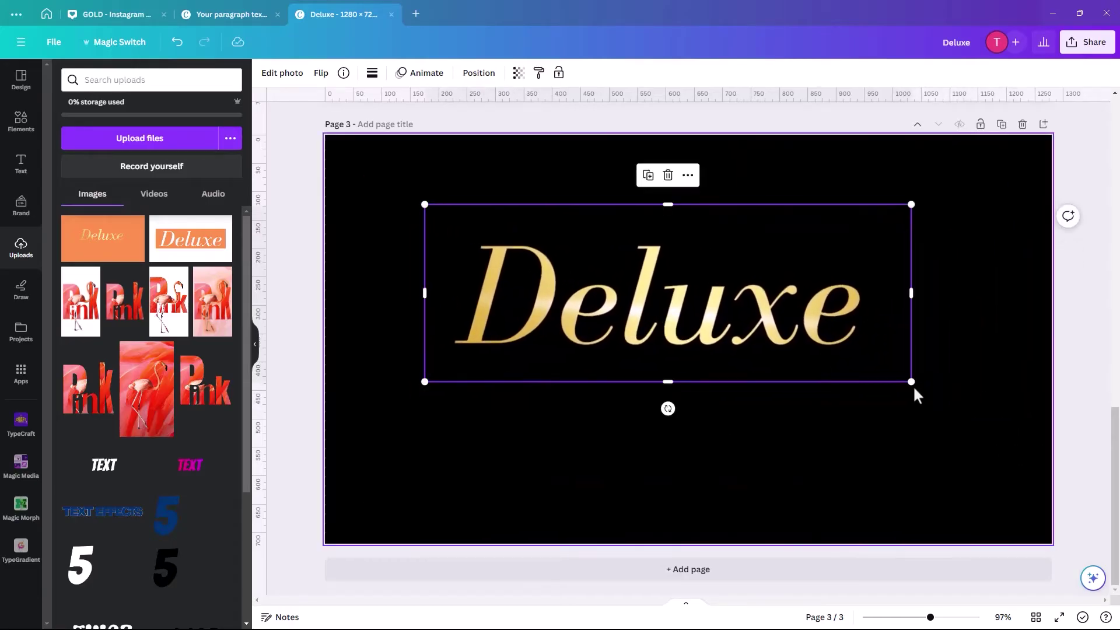
left_click_drag(910, 381, 995, 446)
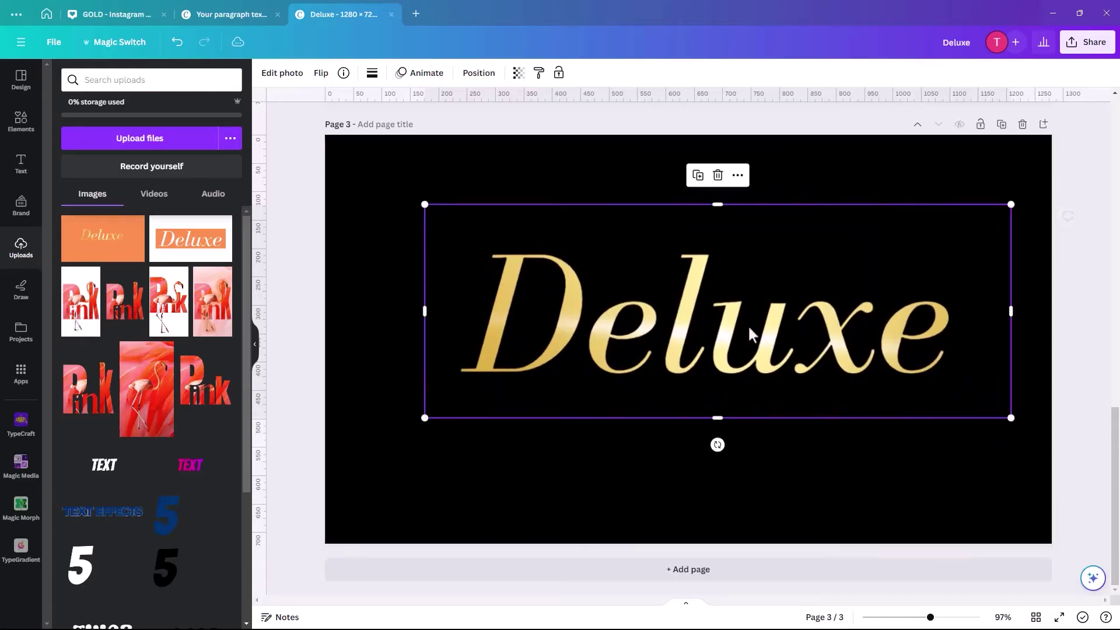
left_click_drag(719, 342, 673, 325)
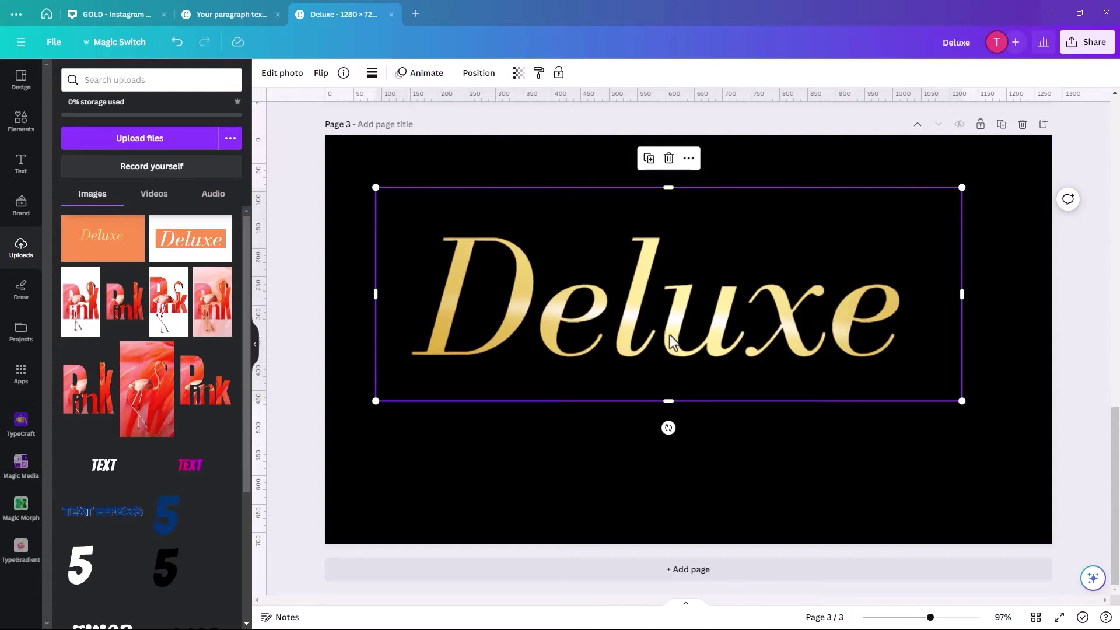
left_click_drag(670, 341, 667, 354)
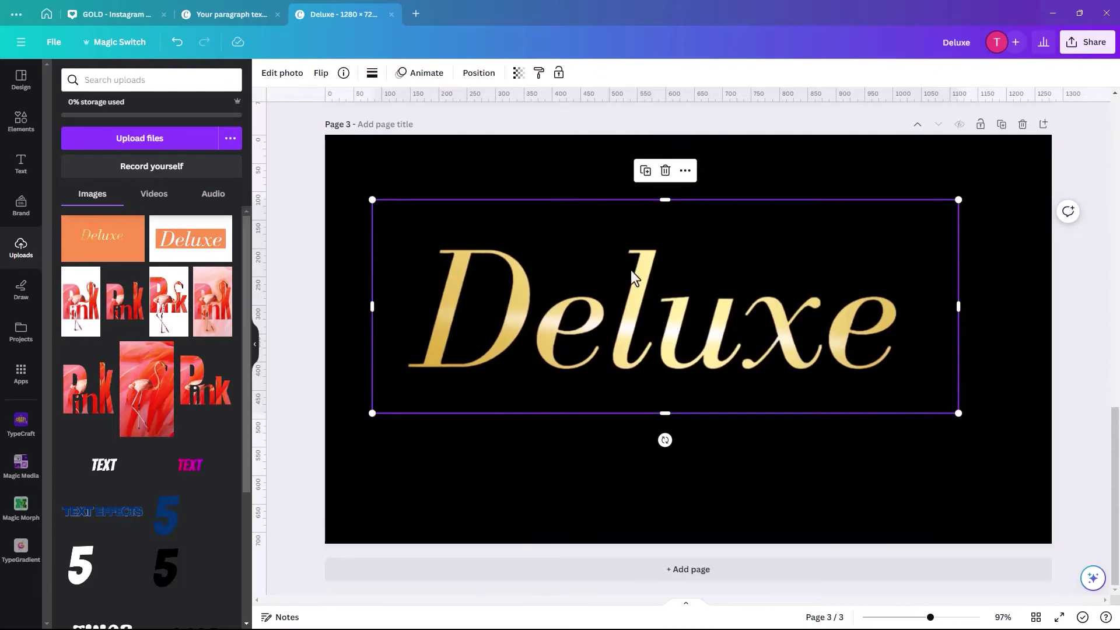
left_click_drag(631, 270, 654, 246)
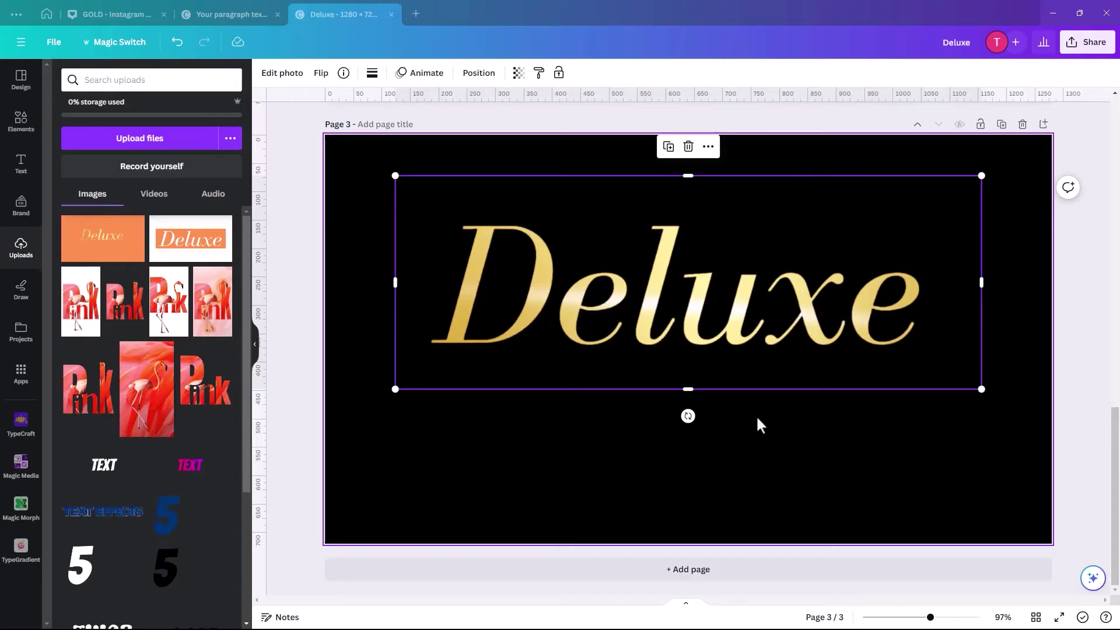
- Duplicate the gold Deluxe image and arrange one copy in the page's upper half and the other at its lower left
left_click(668, 146)
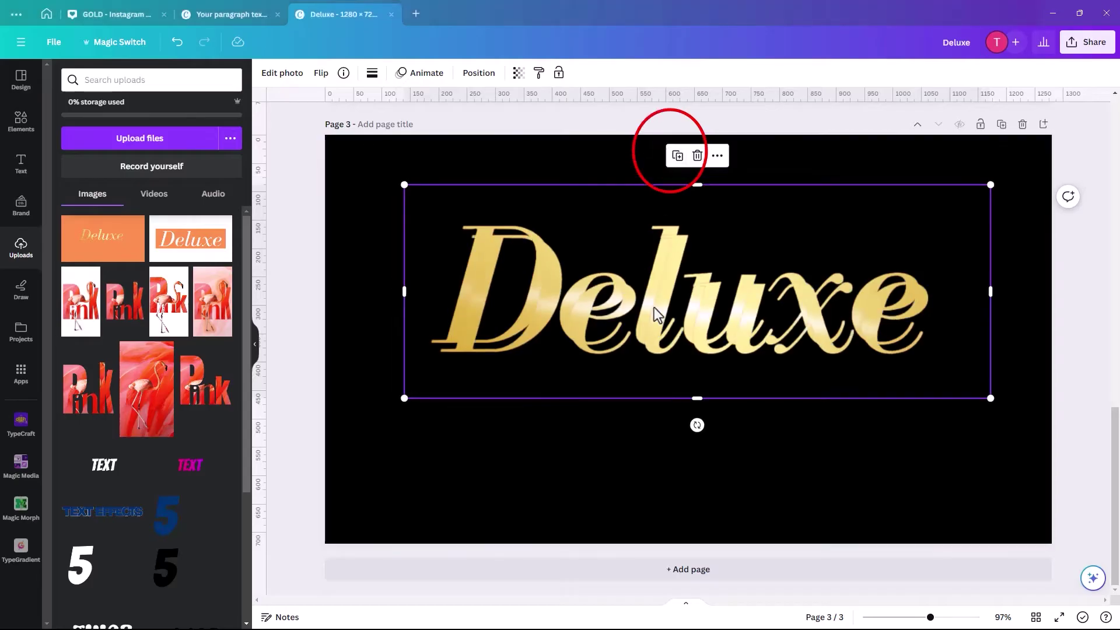
left_click_drag(654, 307, 694, 262)
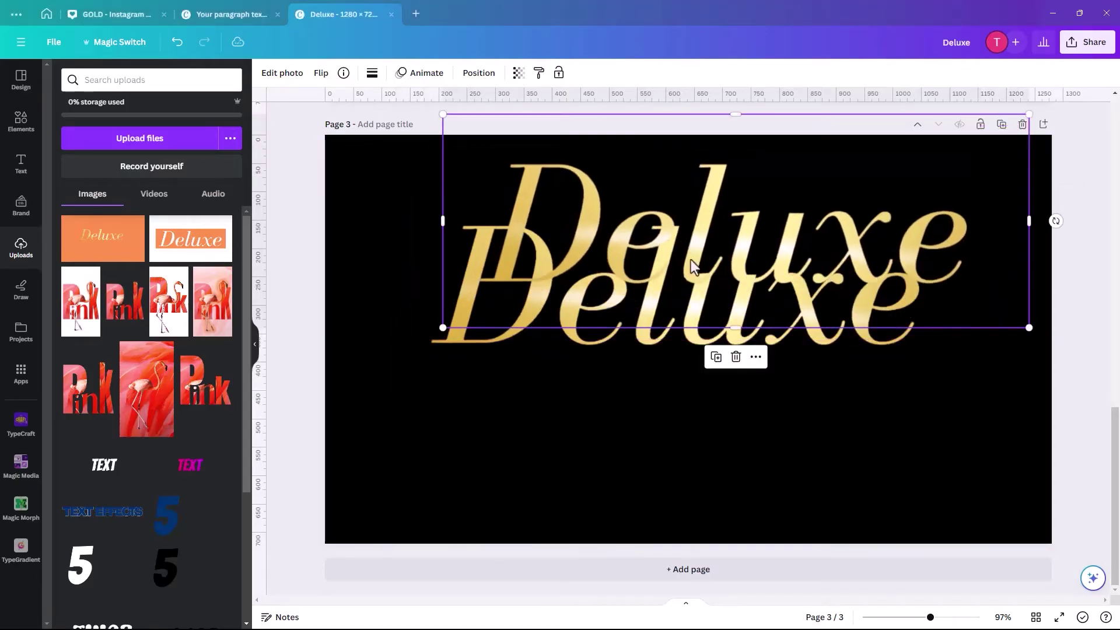
left_click_drag(507, 350, 425, 537)
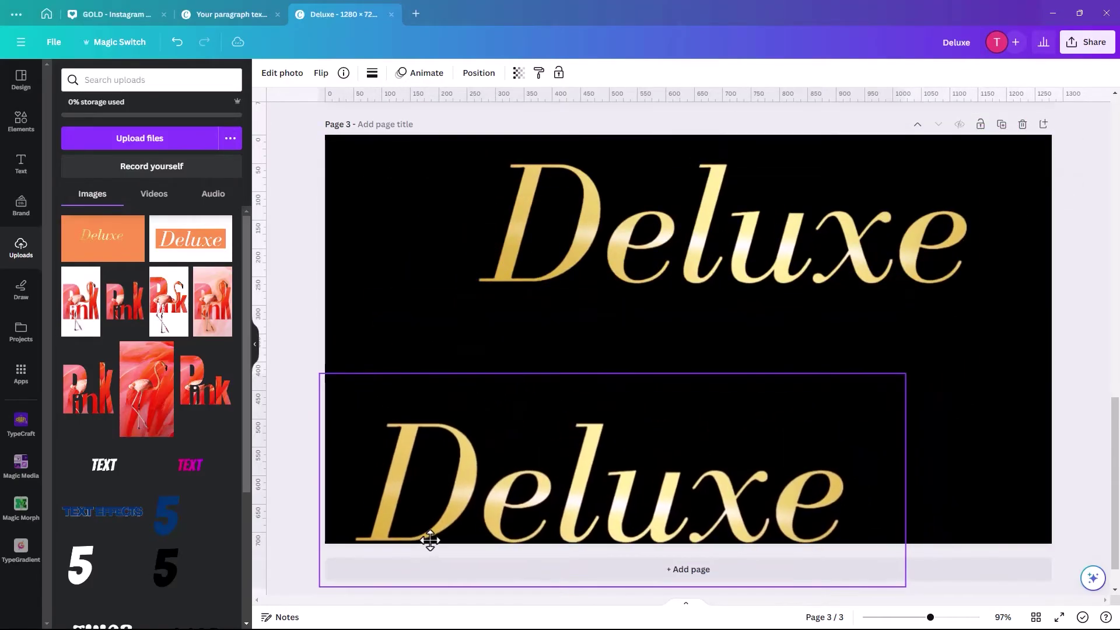
left_click_drag(645, 295, 640, 330)
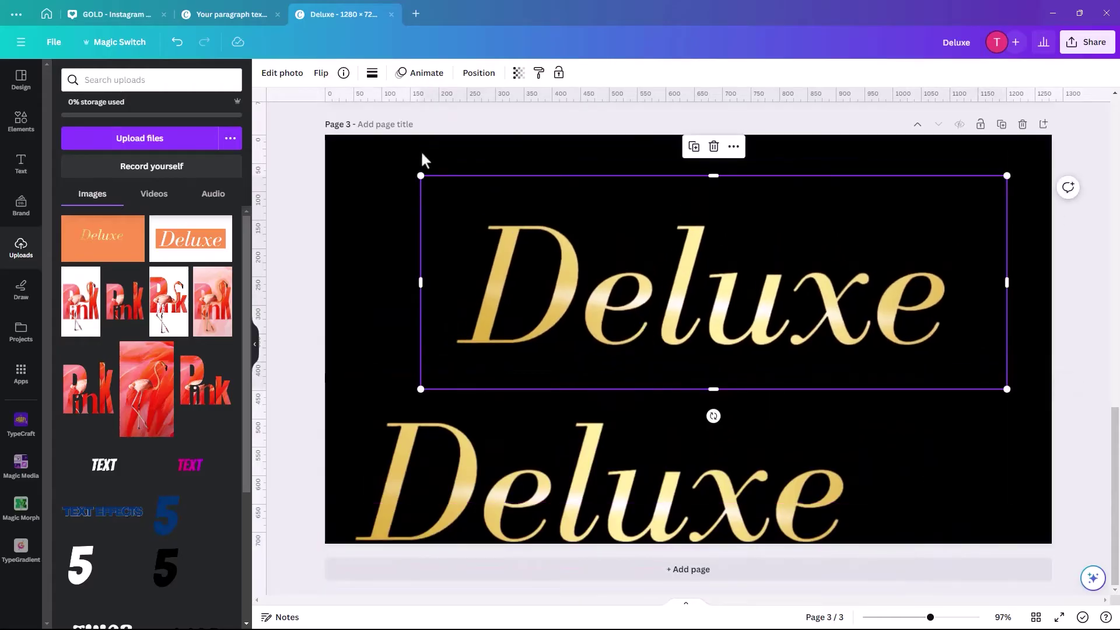
- Raise the vibrance of the upper Deluxe image to 90
left_click(285, 74)
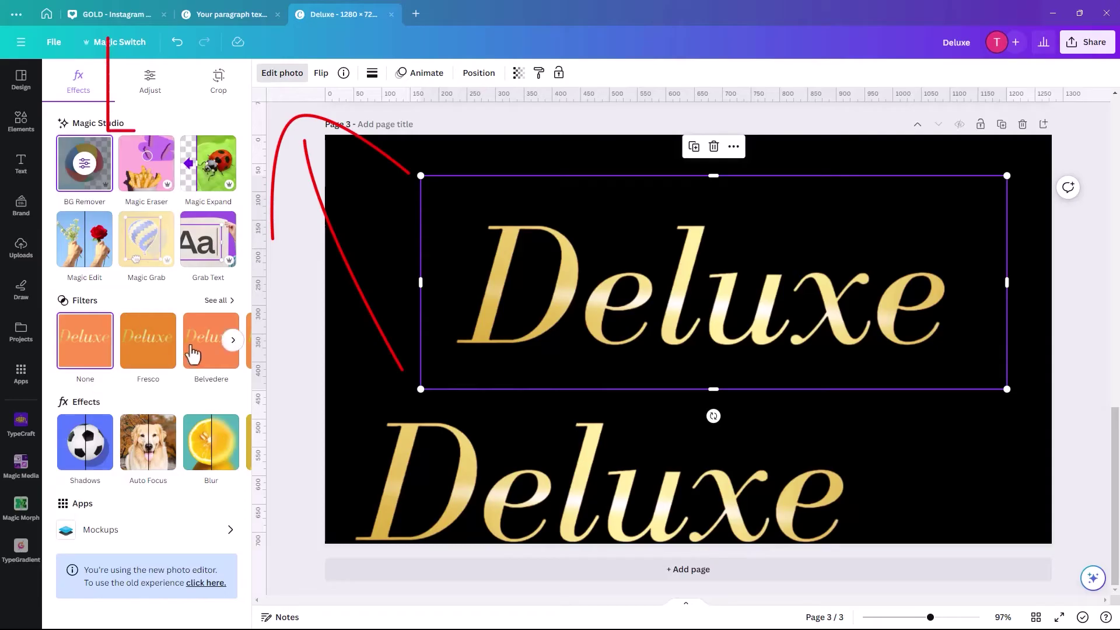
left_click(150, 87)
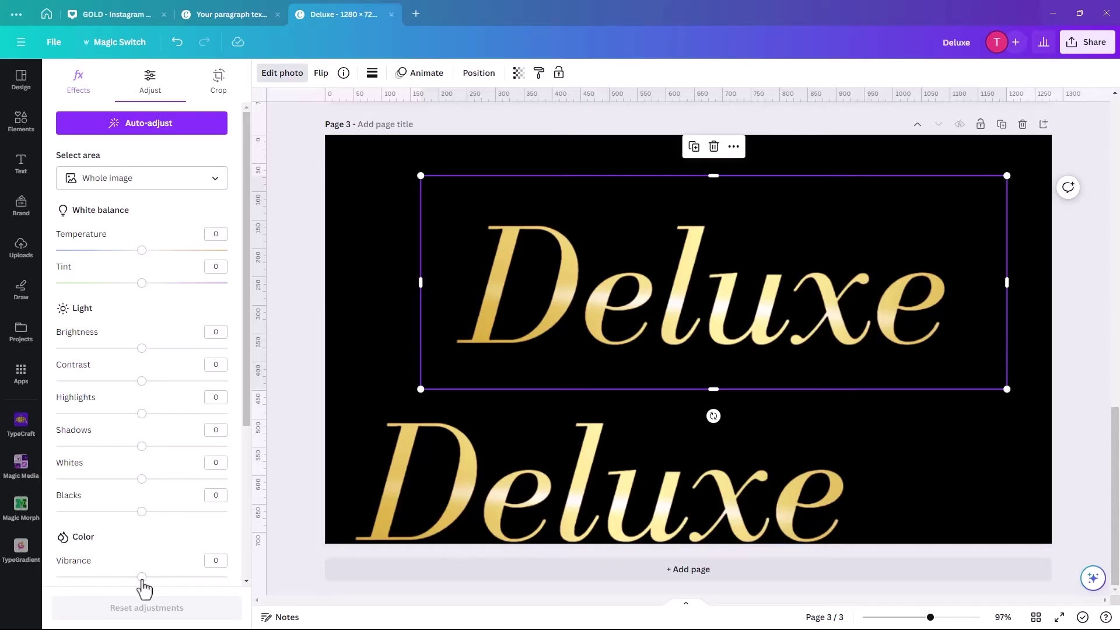
left_click_drag(141, 576, 218, 577)
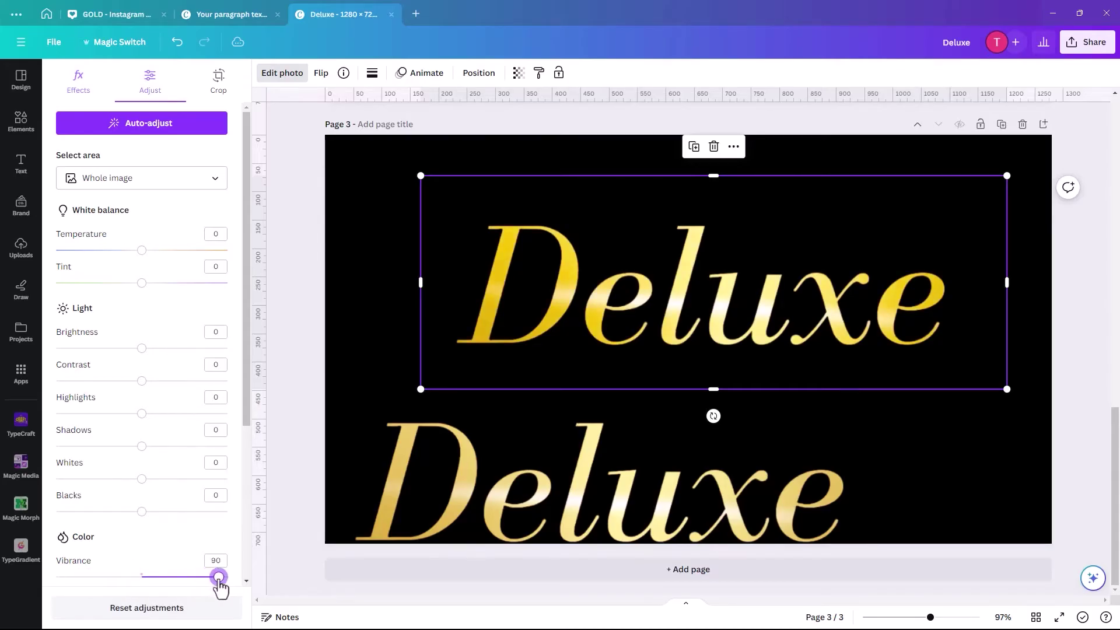
- Darken the upper Deluxe image with contrast -32, brightness -73, highlights -31, shadows 41, whites -42 and blacks 37, and warm its temperature to 54
mouse_move(245, 387)
left_mouse_down()
mouse_move(260, 457)
mouse_move(249, 492)
mouse_move(243, 410)
left_mouse_up()
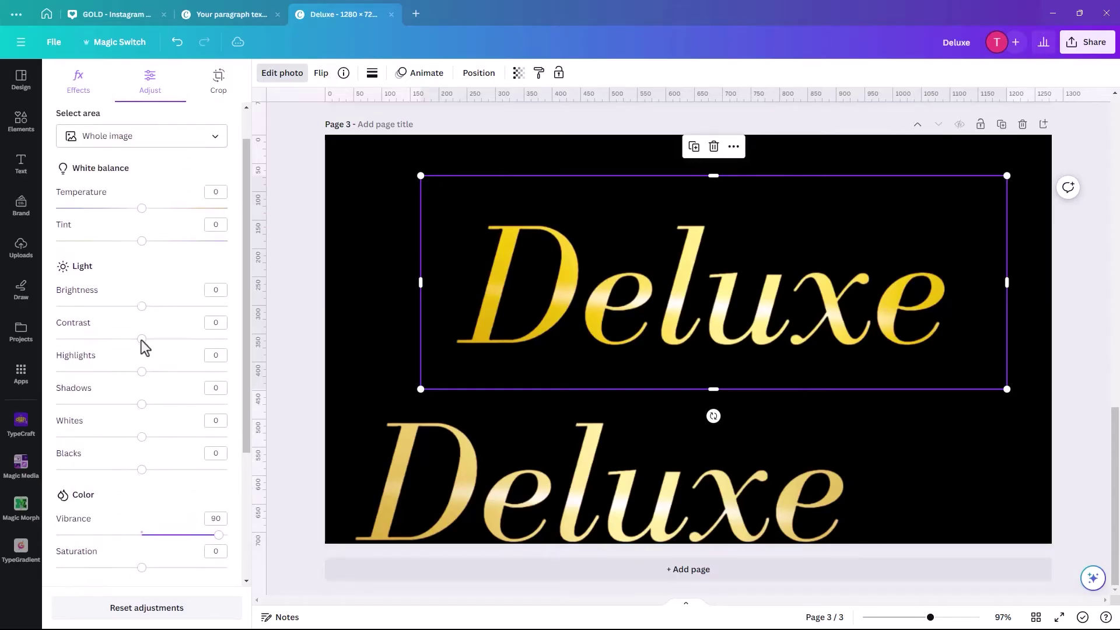
left_click_drag(142, 344, 114, 343)
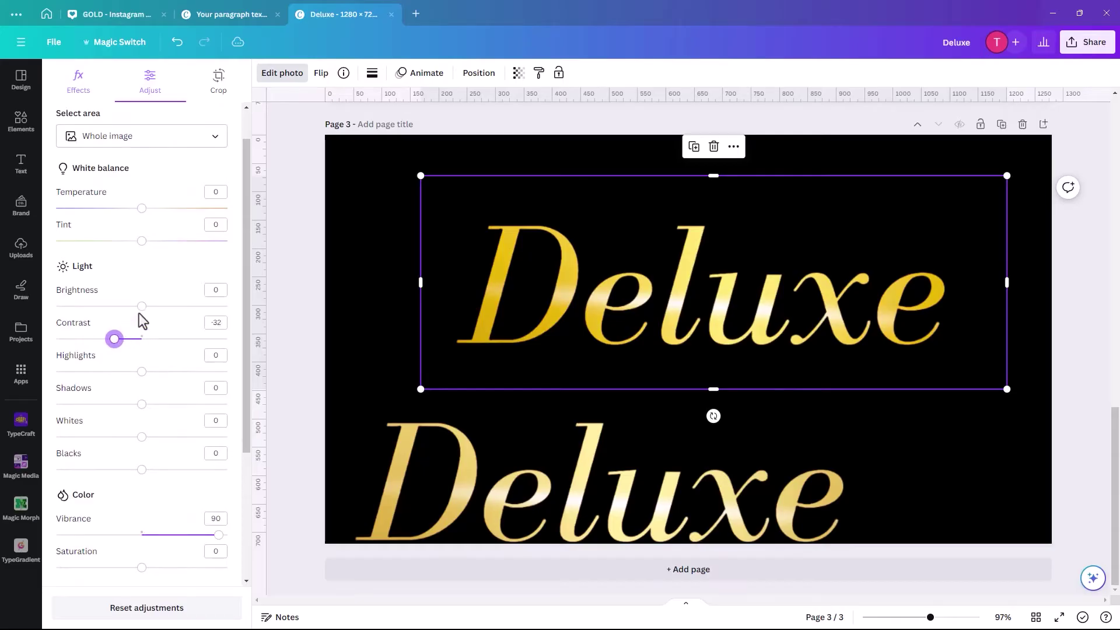
left_click_drag(141, 306, 79, 306)
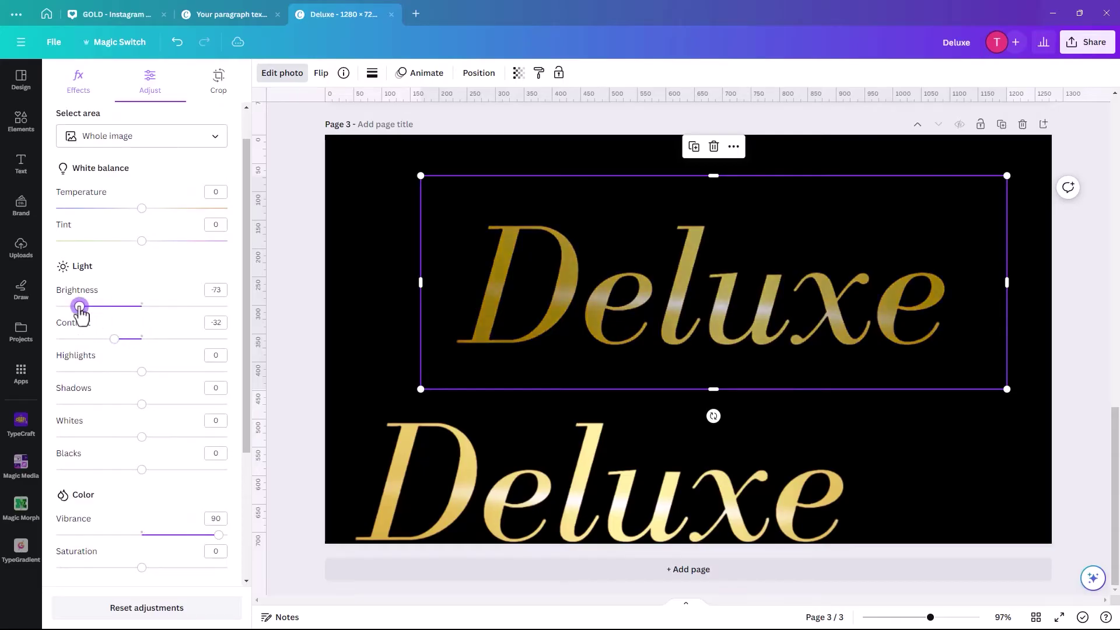
left_click_drag(142, 372, 176, 406)
left_click_drag(140, 438, 174, 477)
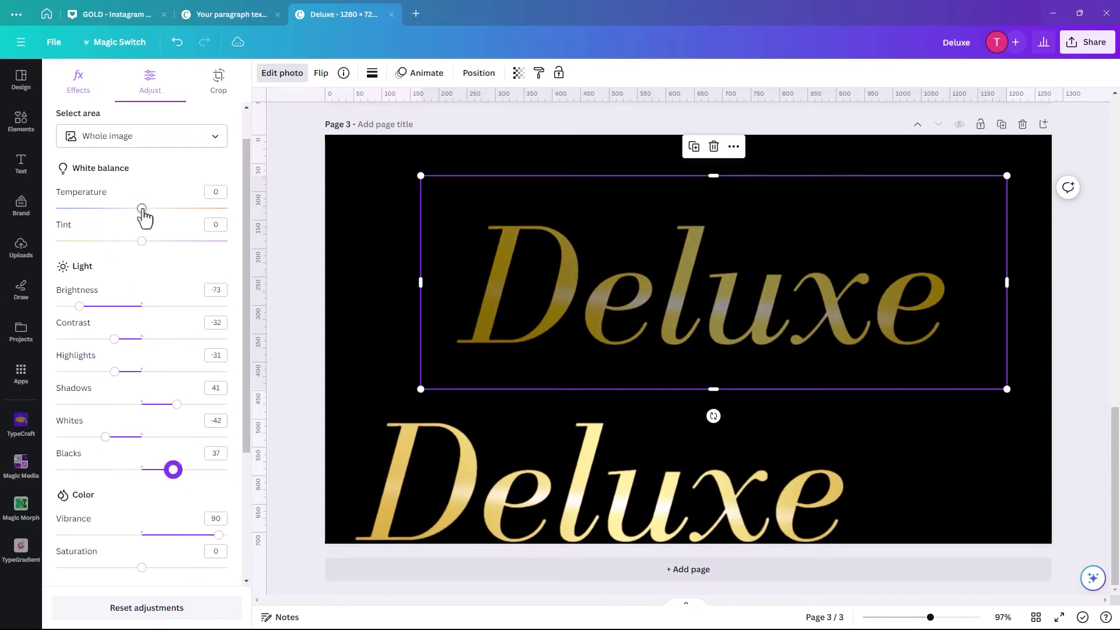
left_click_drag(143, 211, 190, 225)
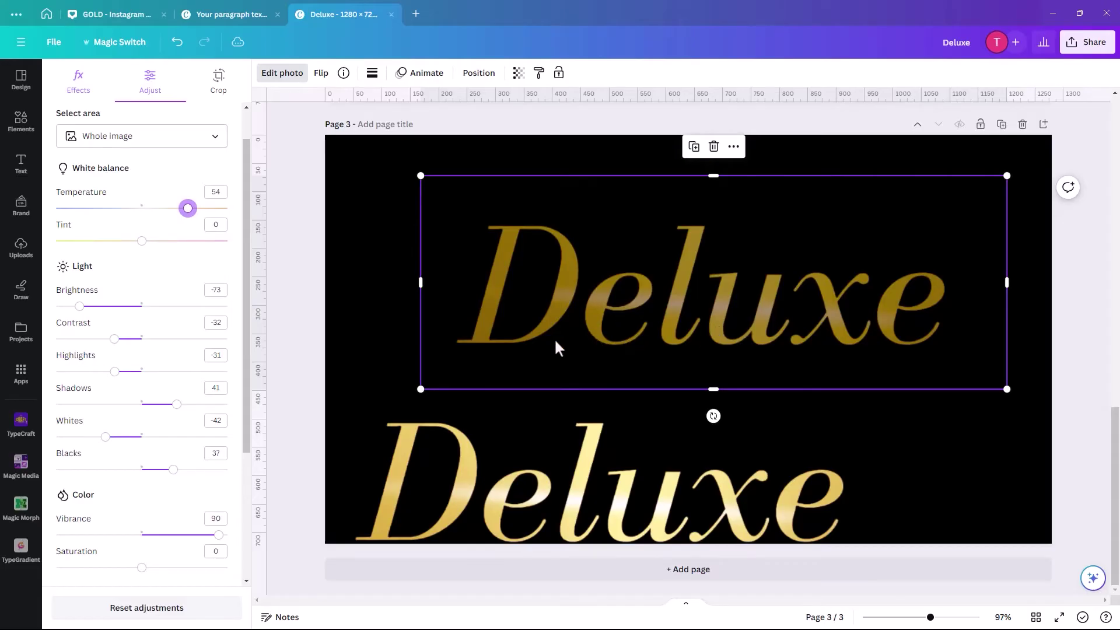
- Move the bright lower Deluxe image onto the darkened one and put the darkened copy beneath it in the layer order
left_click_drag(600, 331, 575, 327)
left_click(635, 522)
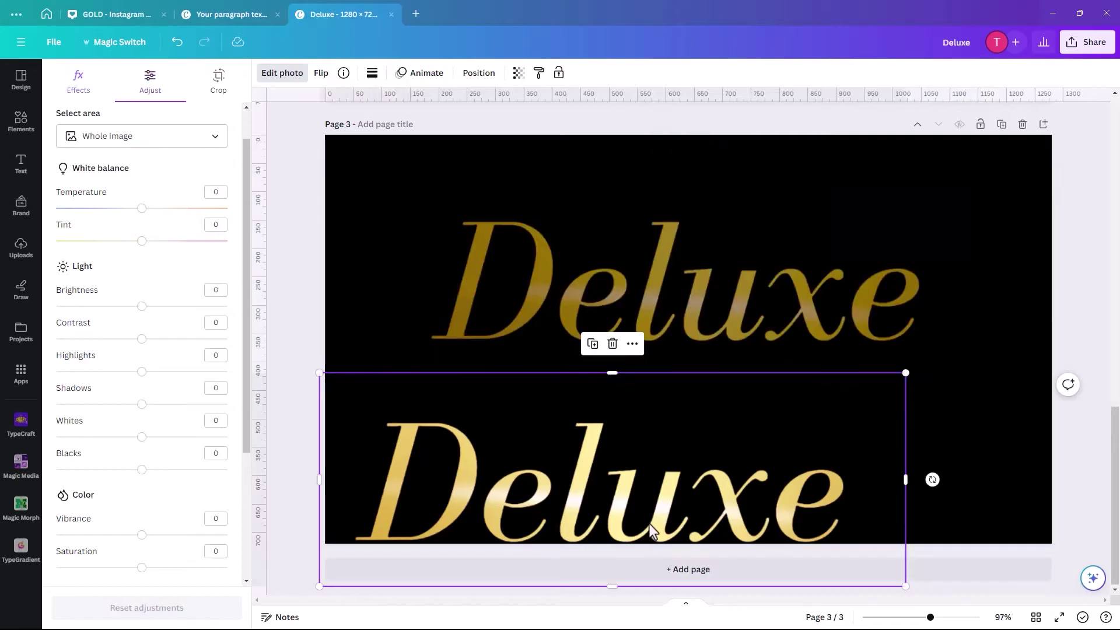
left_click_drag(659, 526, 709, 324)
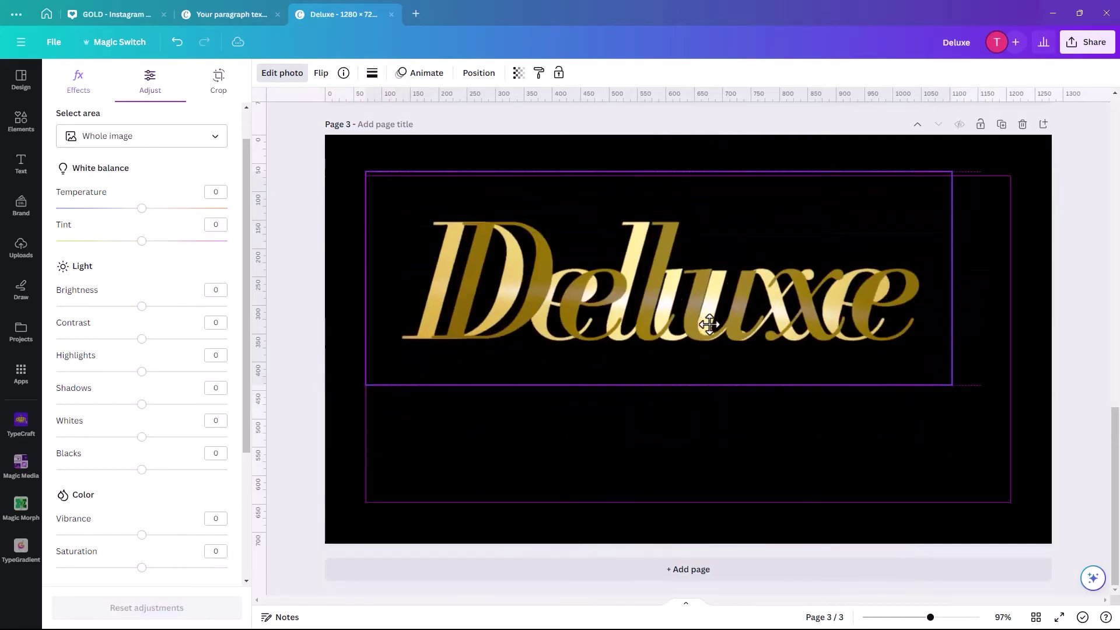
left_click(478, 73)
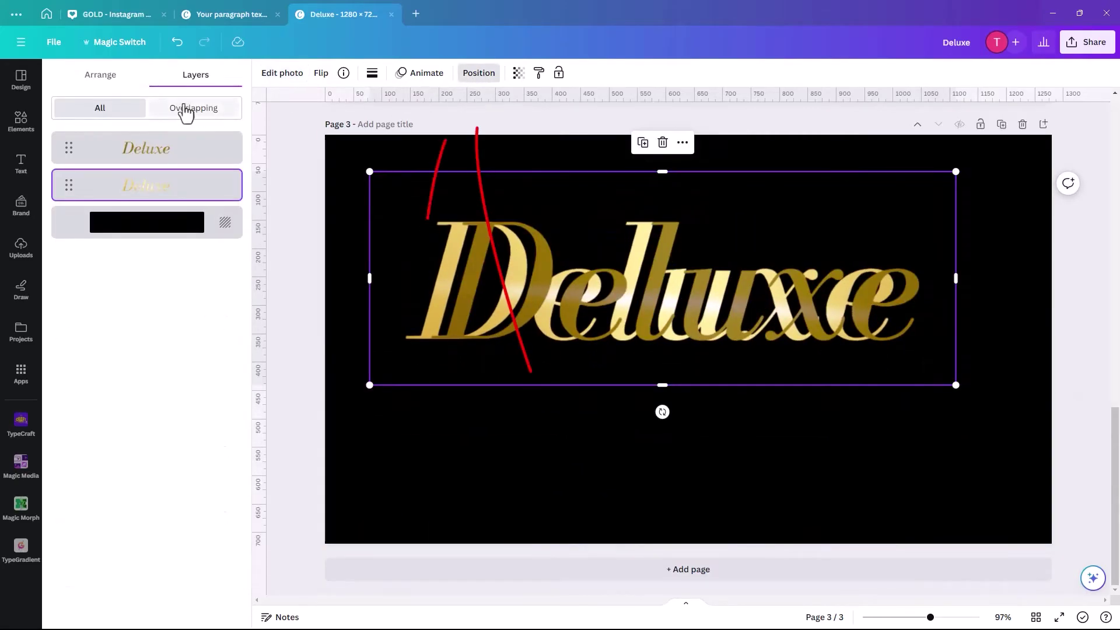
left_click_drag(172, 162, 168, 207)
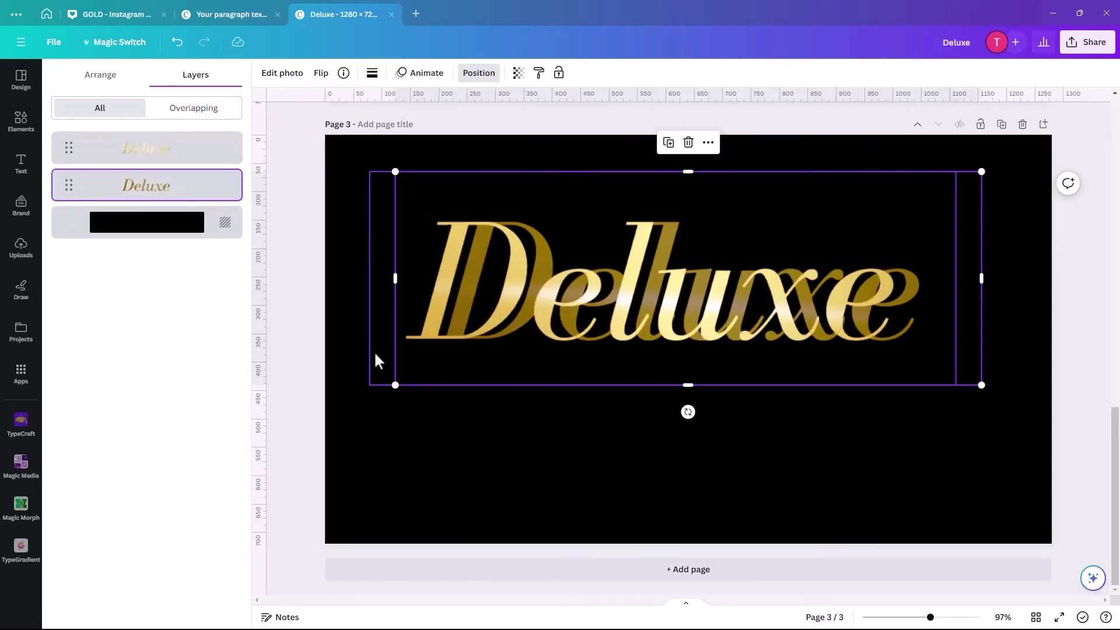
- Align the bright Deluxe image slightly up and left of the darkened copy, leaving a thin dark gold edge for depth
mouse_move(383, 369)
left_mouse_down()
mouse_move(371, 367)
mouse_move(401, 359)
left_mouse_up()
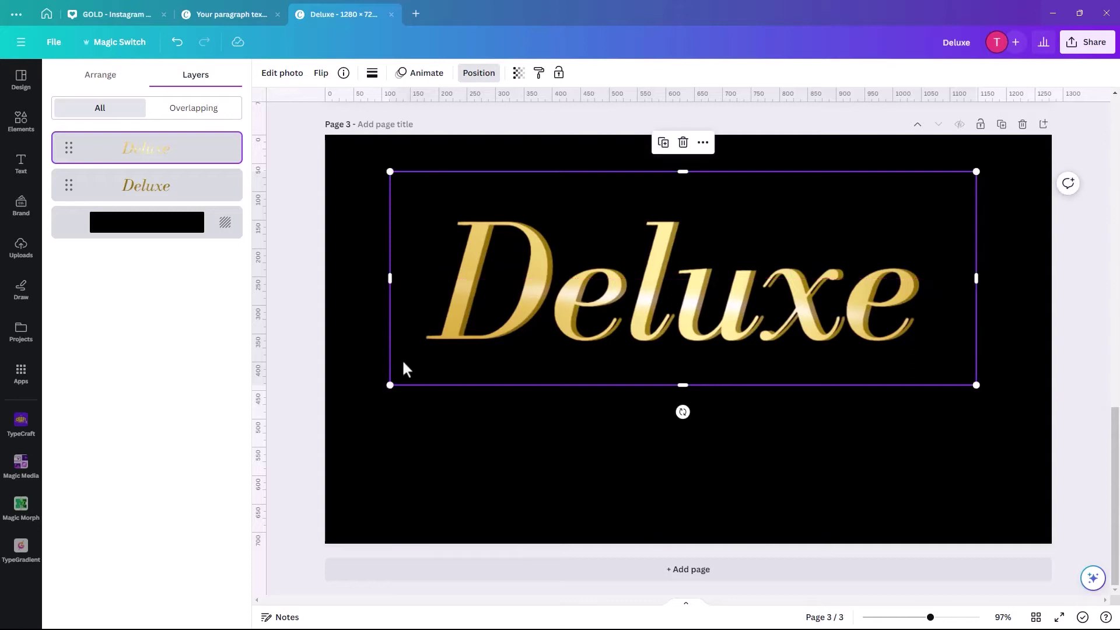
left_click(330, 326)
key("ctrl+z")
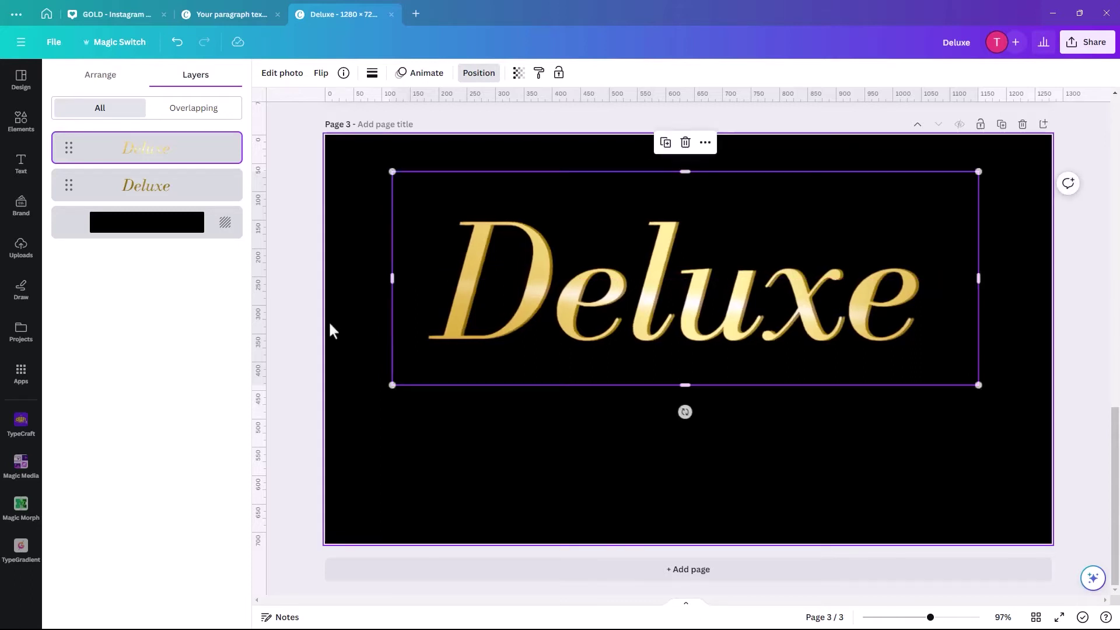
left_click(330, 325)
key("ctrl+z")
left_click(329, 324)
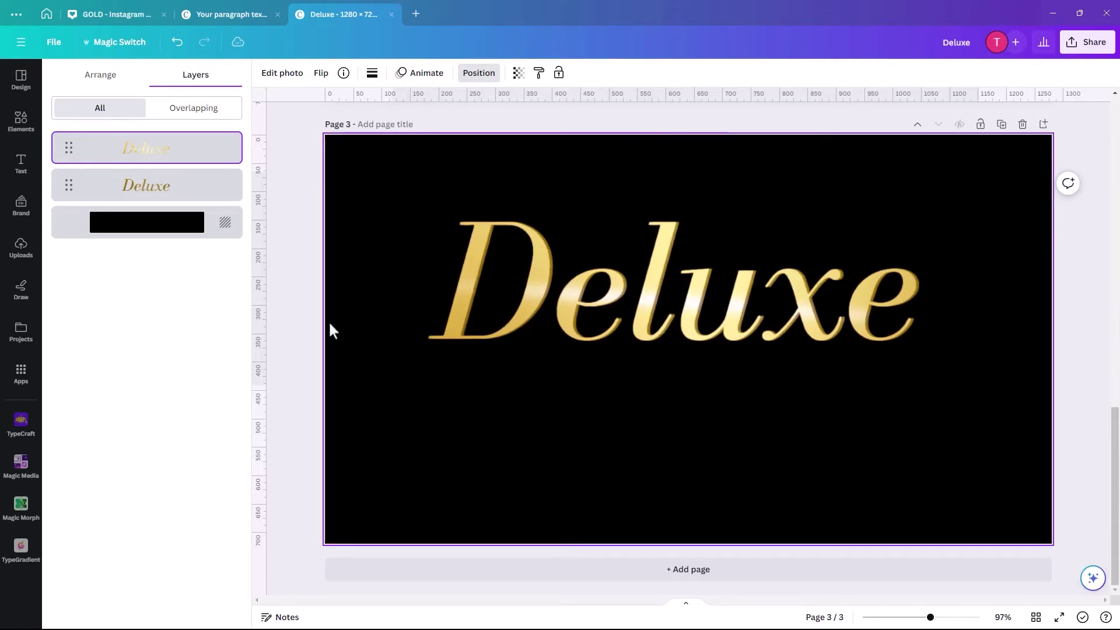
key("ctrl+z")
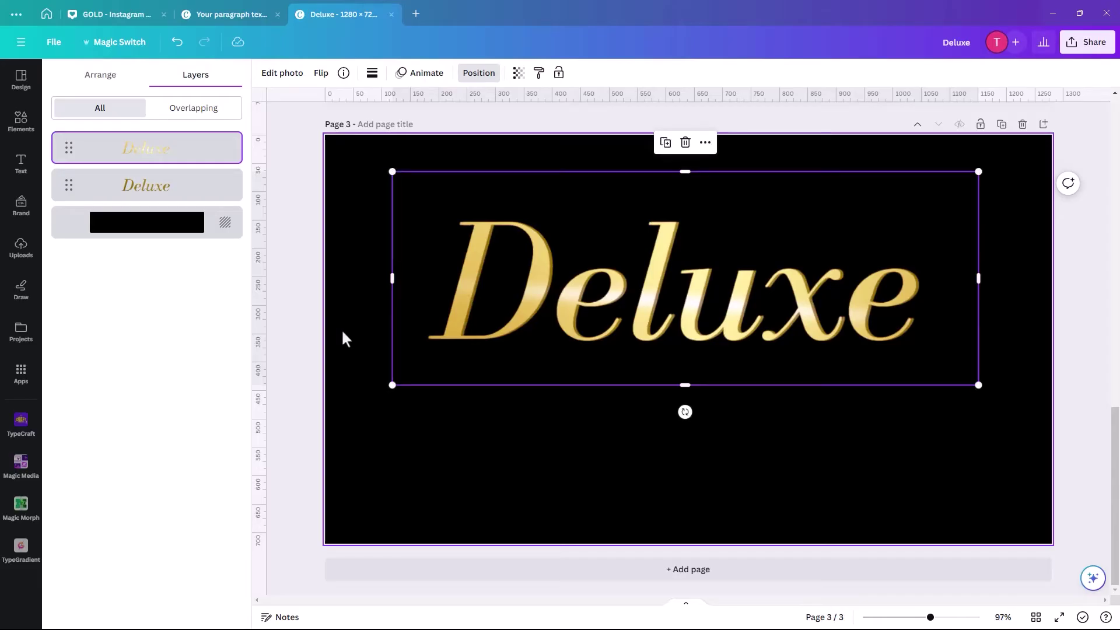
left_click(344, 333)
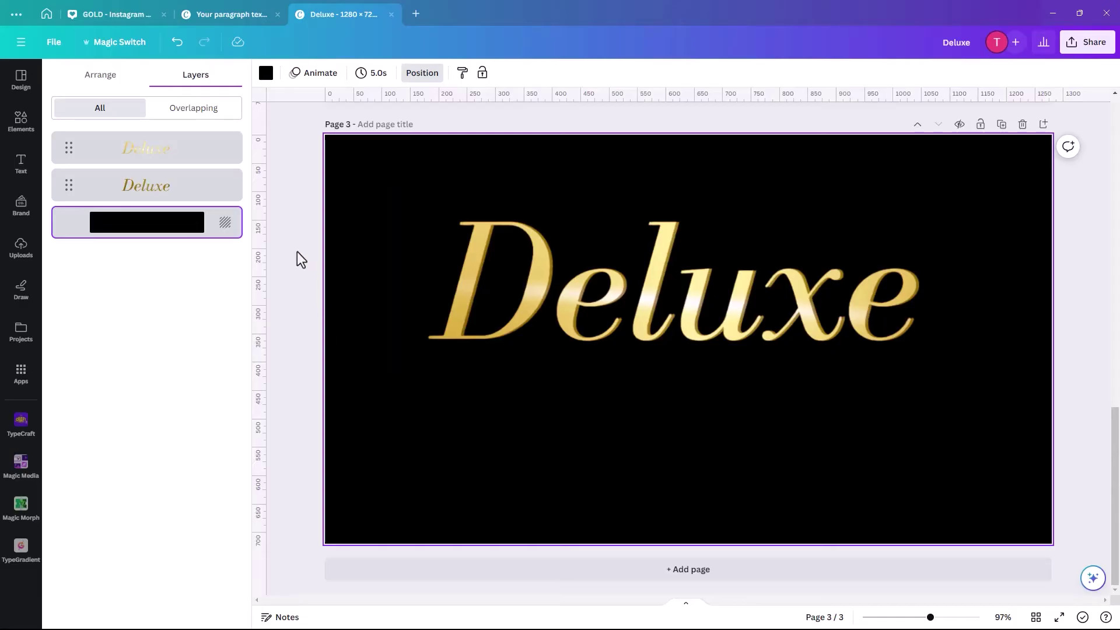
- Add the Gold Lens Flare from the "light flare gold" graphics to the page and browse more flares like it
left_click(6, 125)
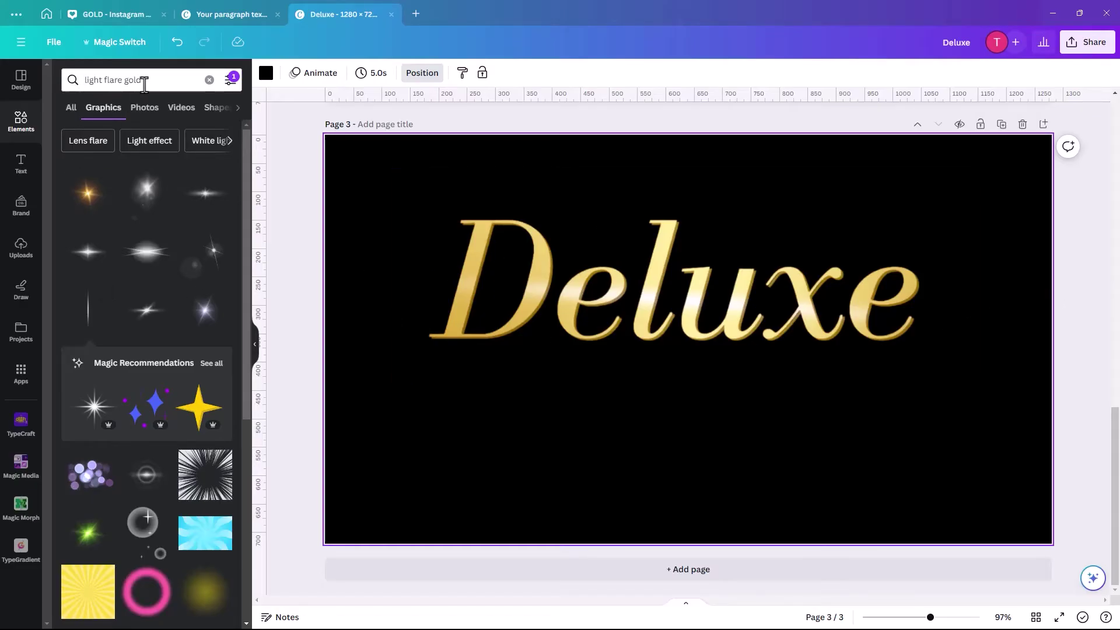
left_click(87, 195)
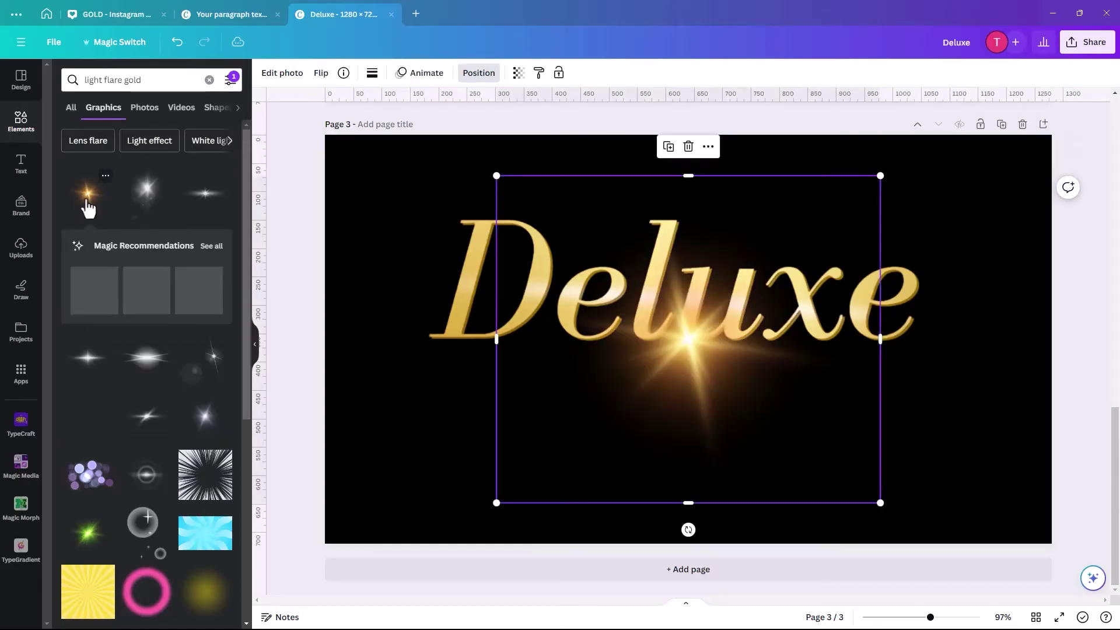
right_click(89, 195)
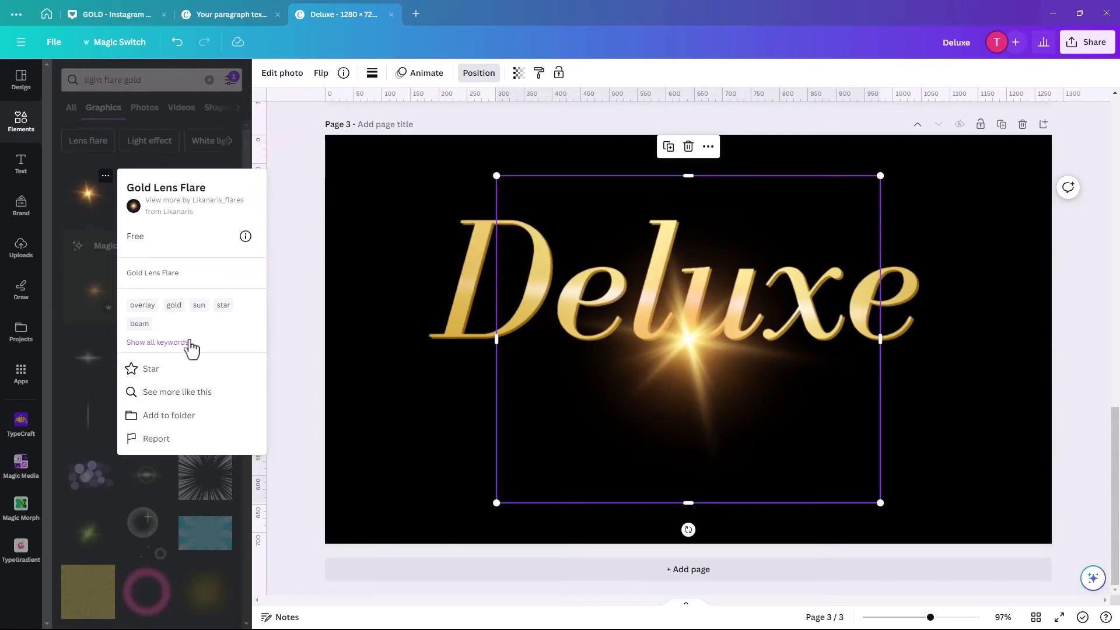
left_click(185, 395)
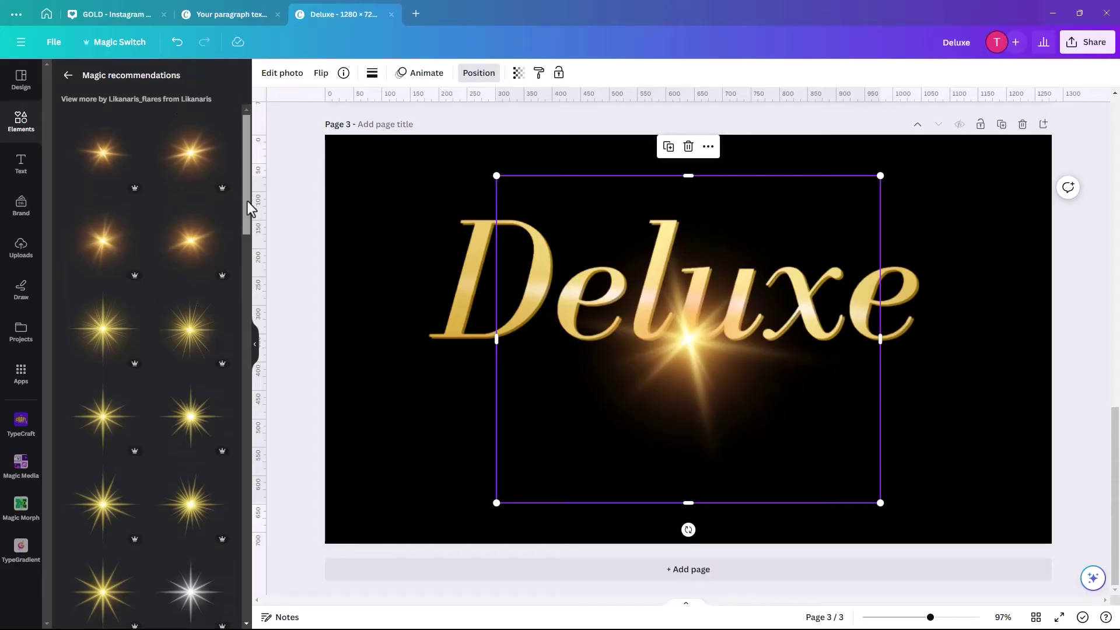
left_click_drag(247, 202, 11, 7)
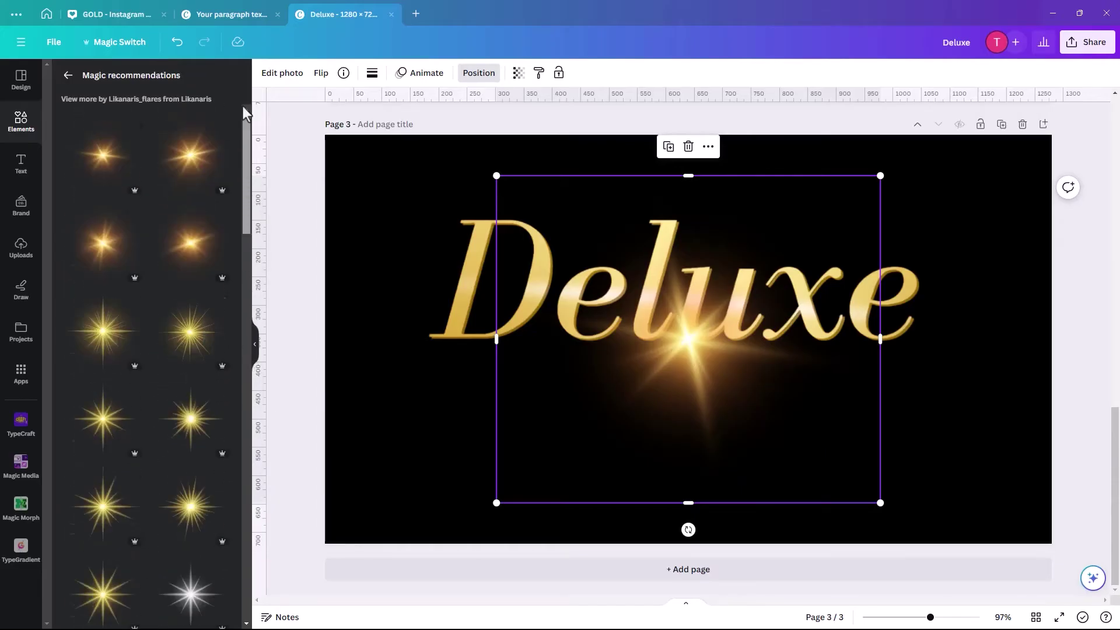
left_click(68, 78)
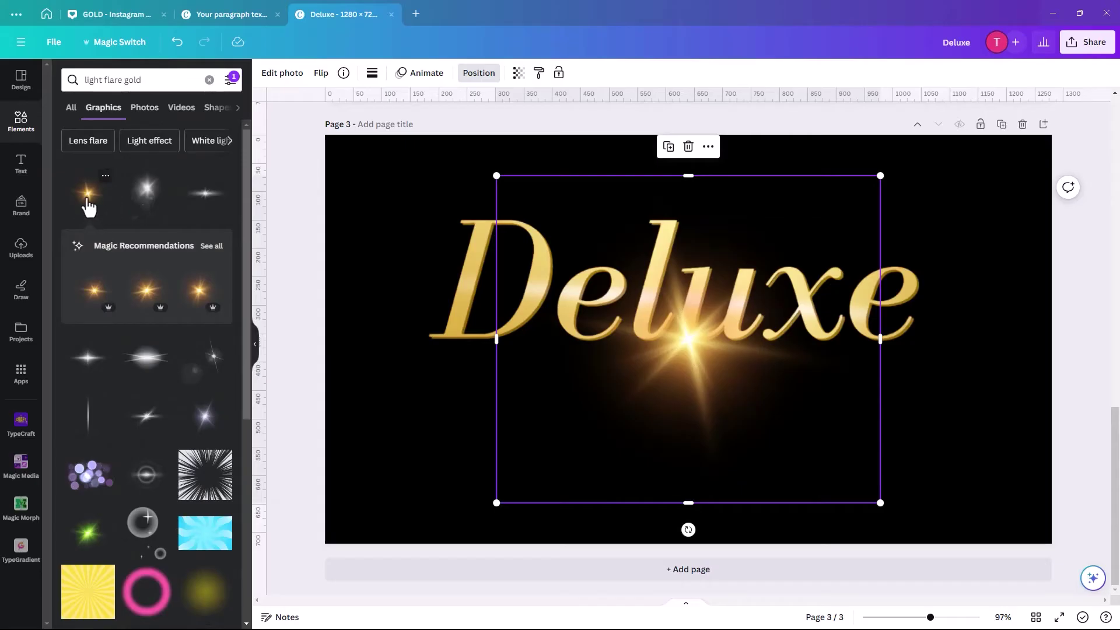
- Add a second Gold Lens Flare, shrink it and place it on the upper-left tip of the letter D
left_click(88, 199)
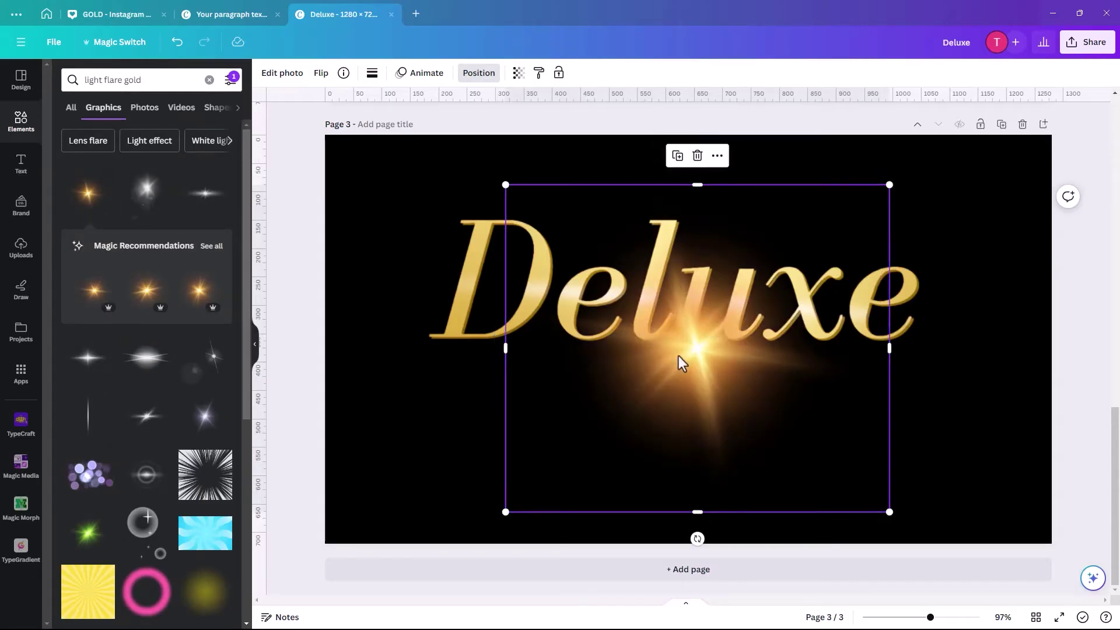
left_click_drag(709, 359, 492, 259)
left_click_drag(661, 393, 446, 210)
left_click_drag(384, 192, 479, 267)
left_click_drag(546, 291, 470, 252)
left_click_drag(429, 199, 461, 225)
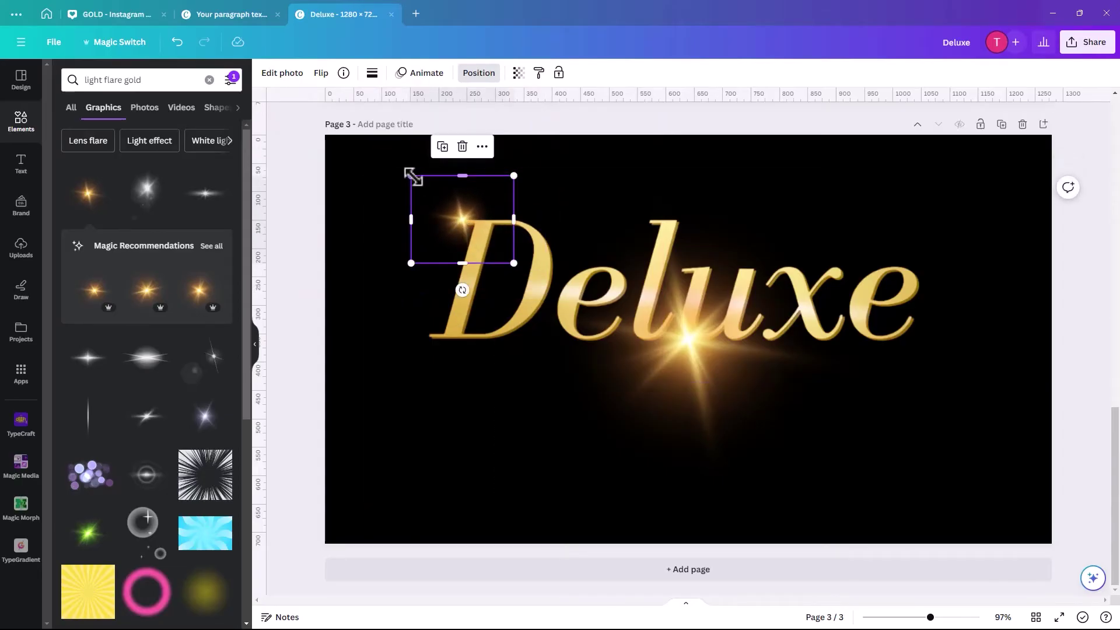
left_click_drag(412, 177, 420, 184)
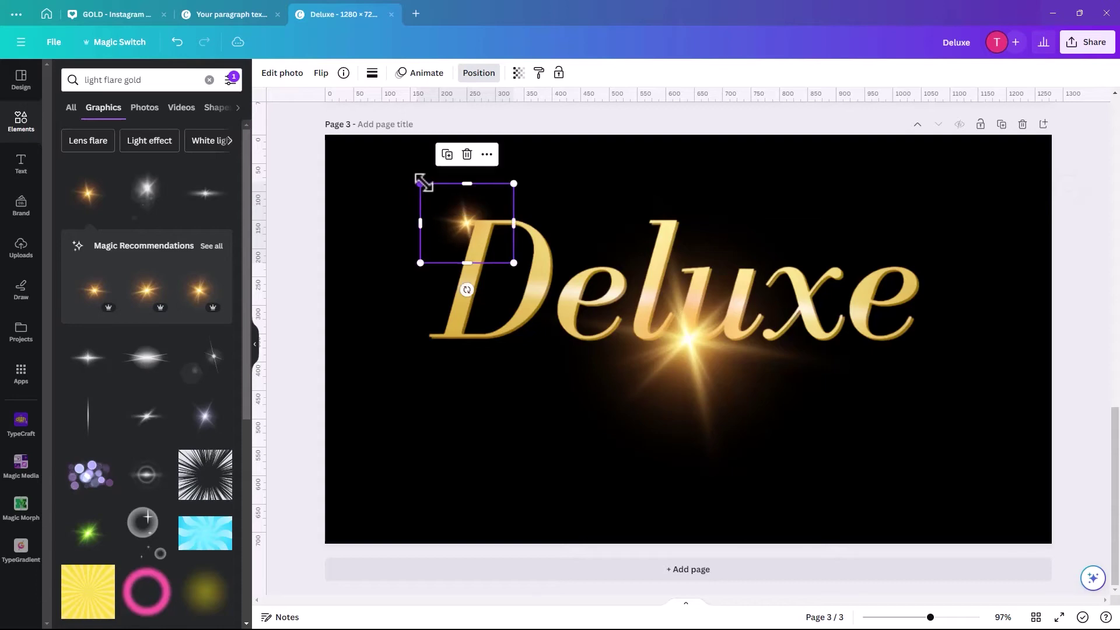
- Shrink the large central flare and place it at the base of the letter u
left_click(691, 342)
left_click_drag(880, 176, 659, 364)
left_click_drag(571, 408, 687, 315)
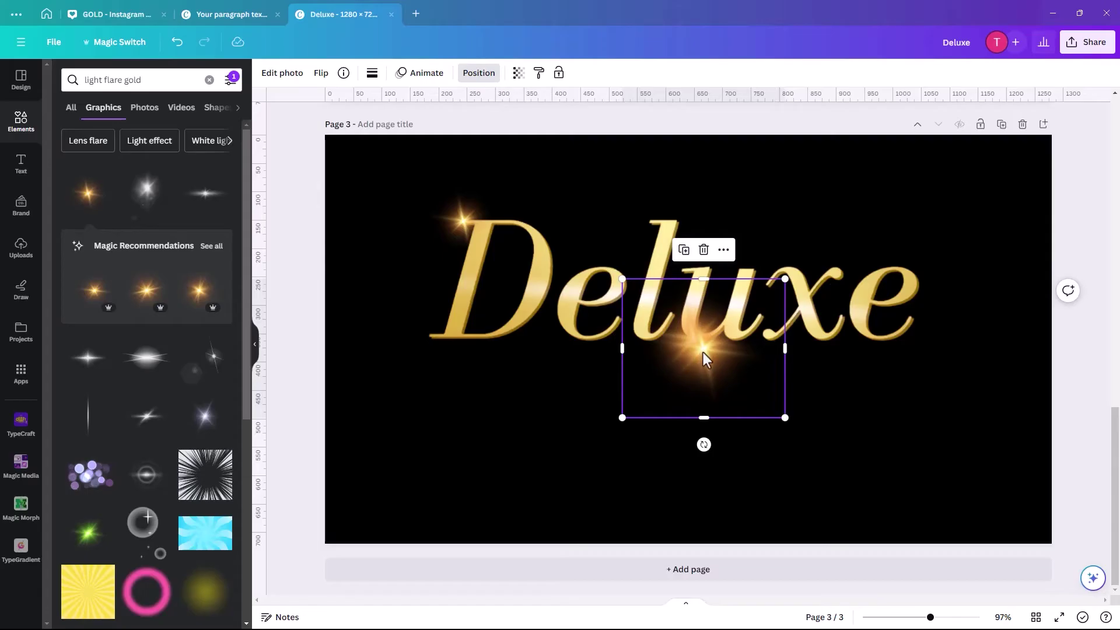
- Place a copy of the u's flare at the top of the final letter e and shrink it
left_click_drag(705, 357, 886, 273)
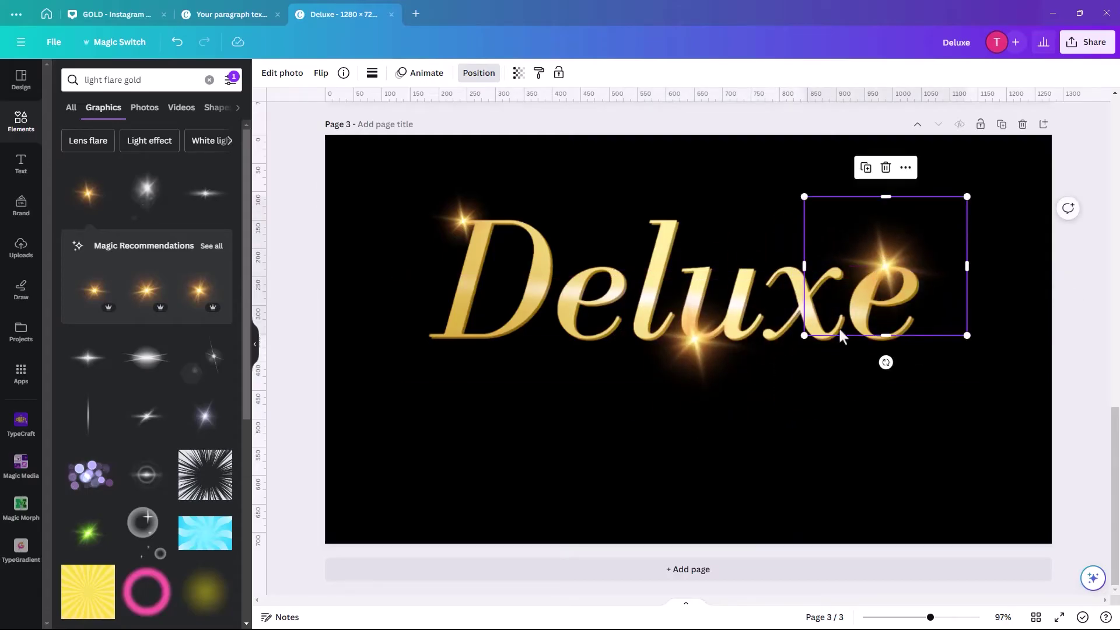
left_click_drag(804, 335, 877, 270)
left_click_drag(925, 237, 879, 275)
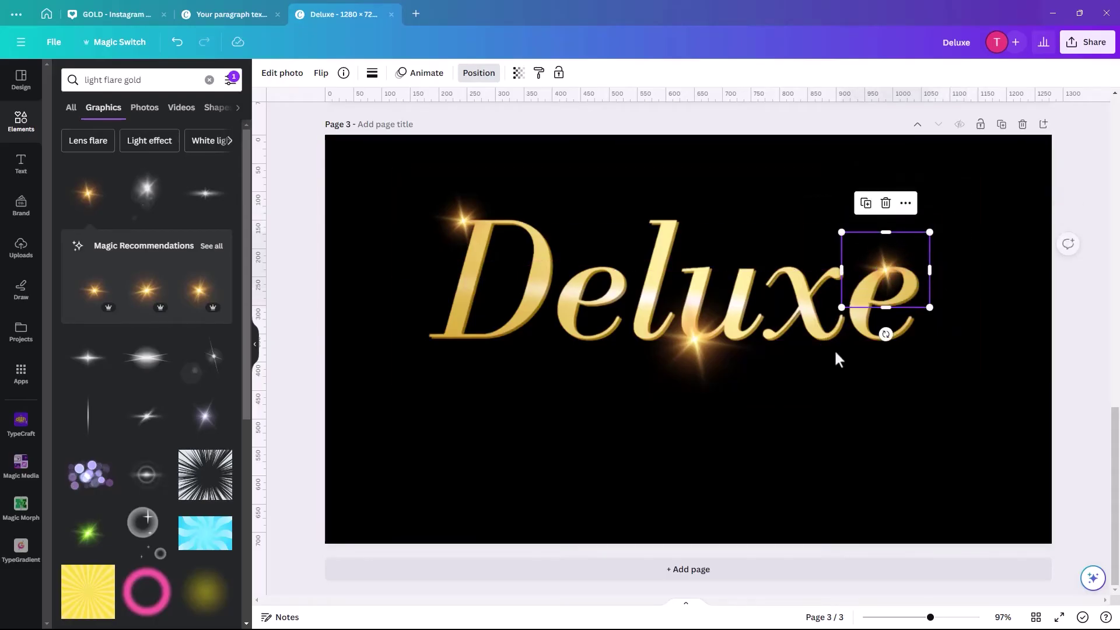
left_click(804, 431)
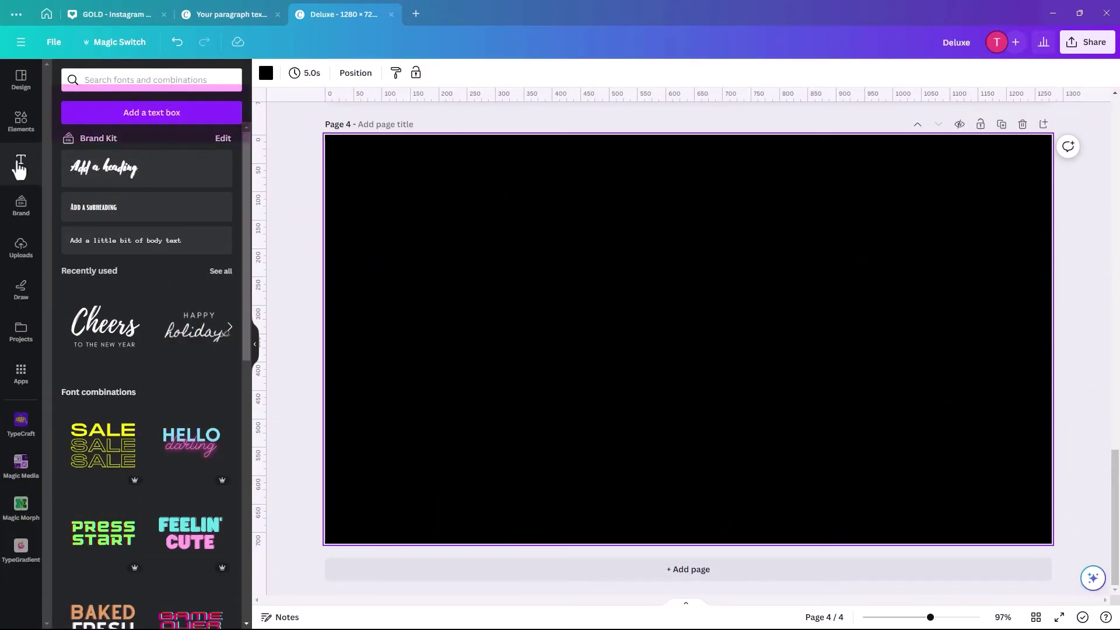
- Add a text box reading "GOLD" to the black page 4
left_click(197, 115)
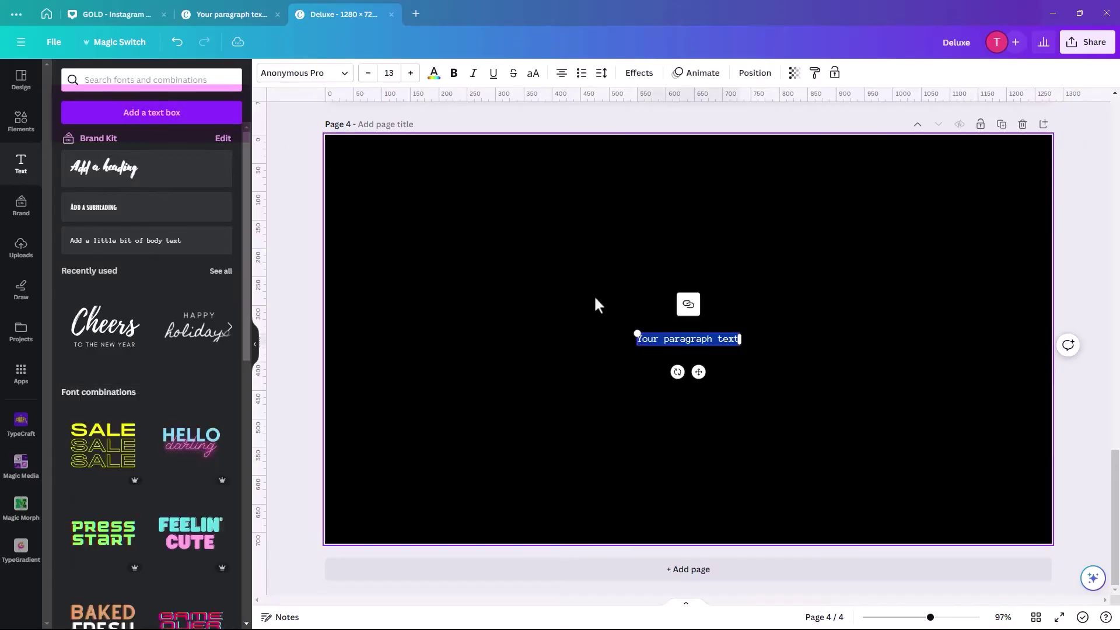
left_click_drag(636, 331, 470, 267)
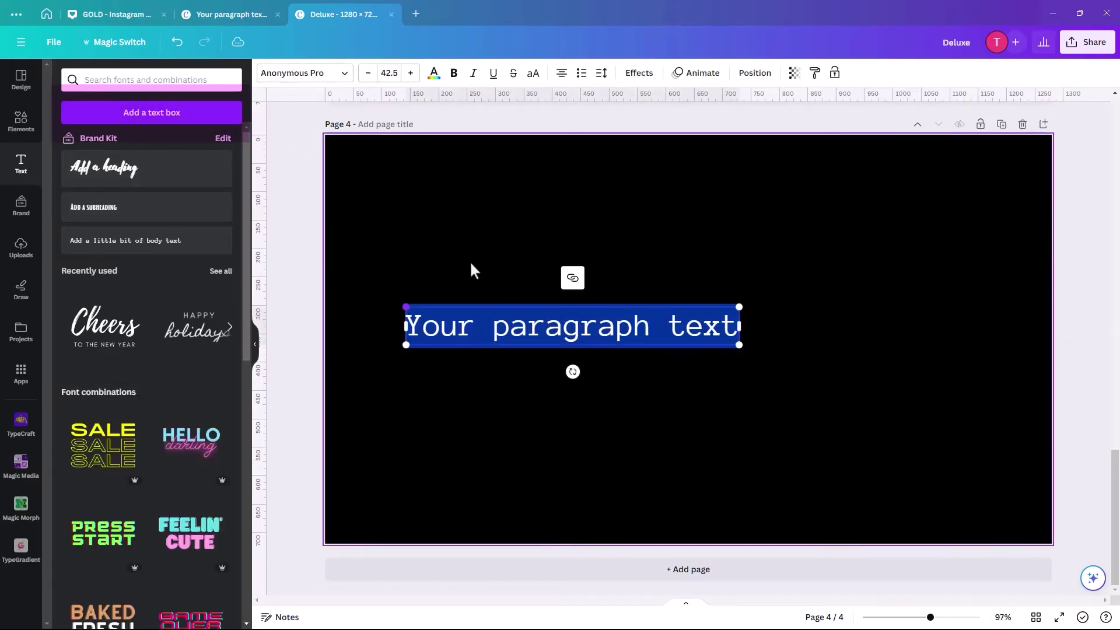
type("GOLD")
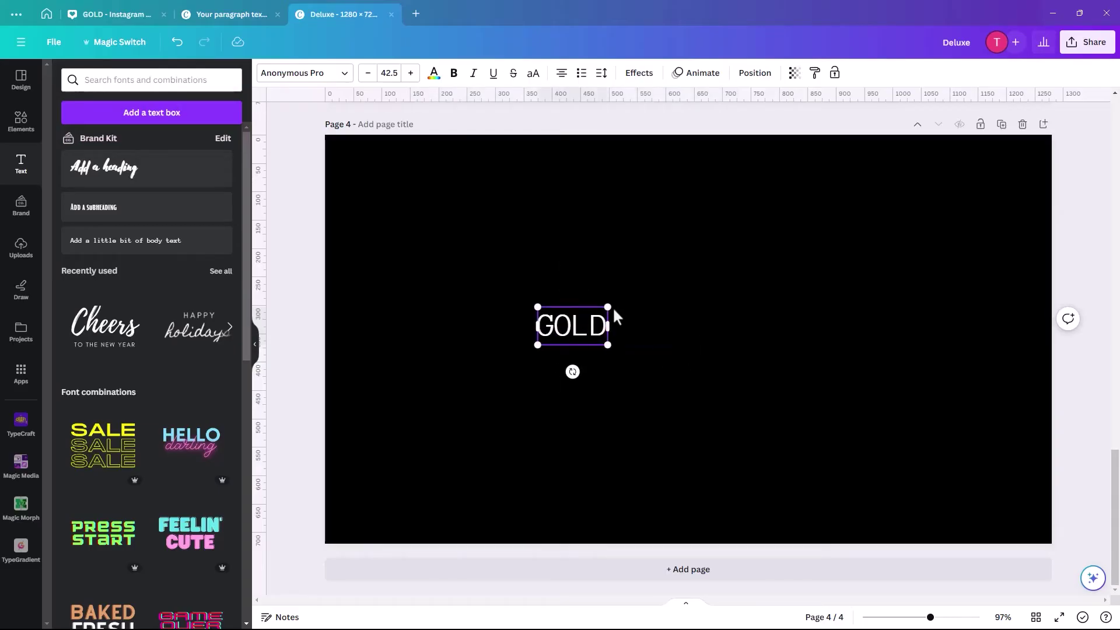
- Enlarge the GOLD text to font size 292 and position it around the middle of the page
left_click_drag(607, 307, 904, 240)
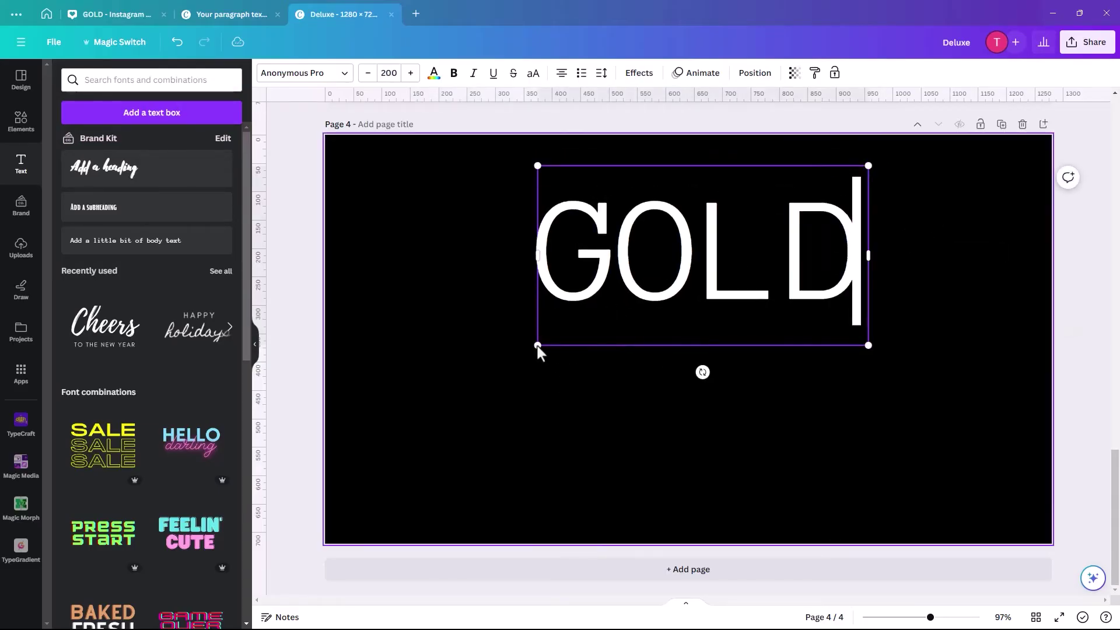
left_click_drag(535, 346, 467, 402)
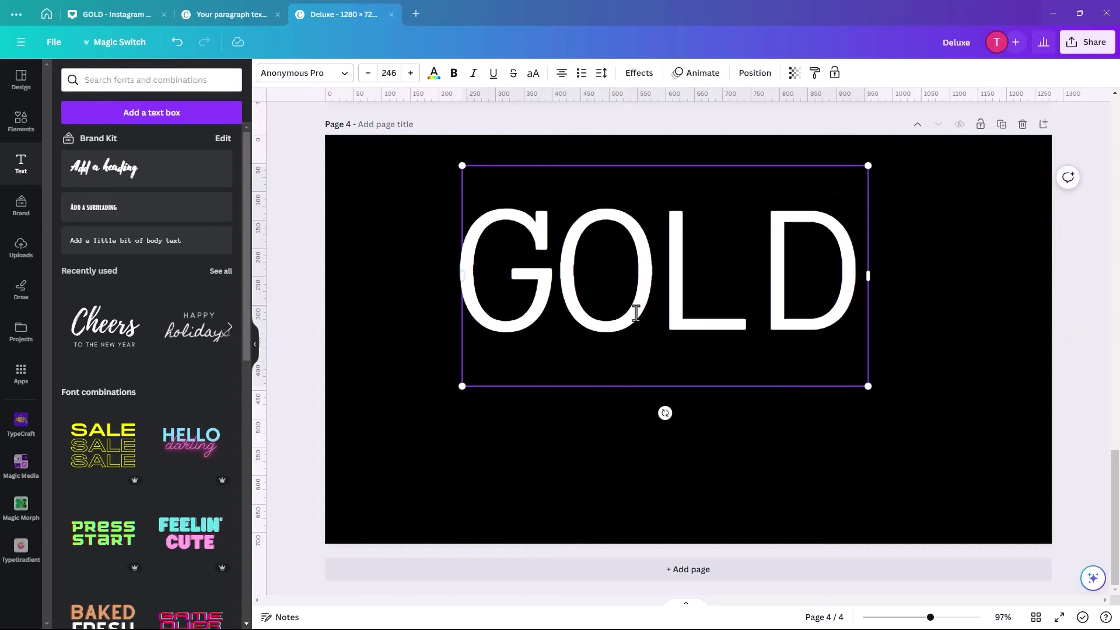
left_click(633, 425)
left_click_drag(640, 319, 646, 379)
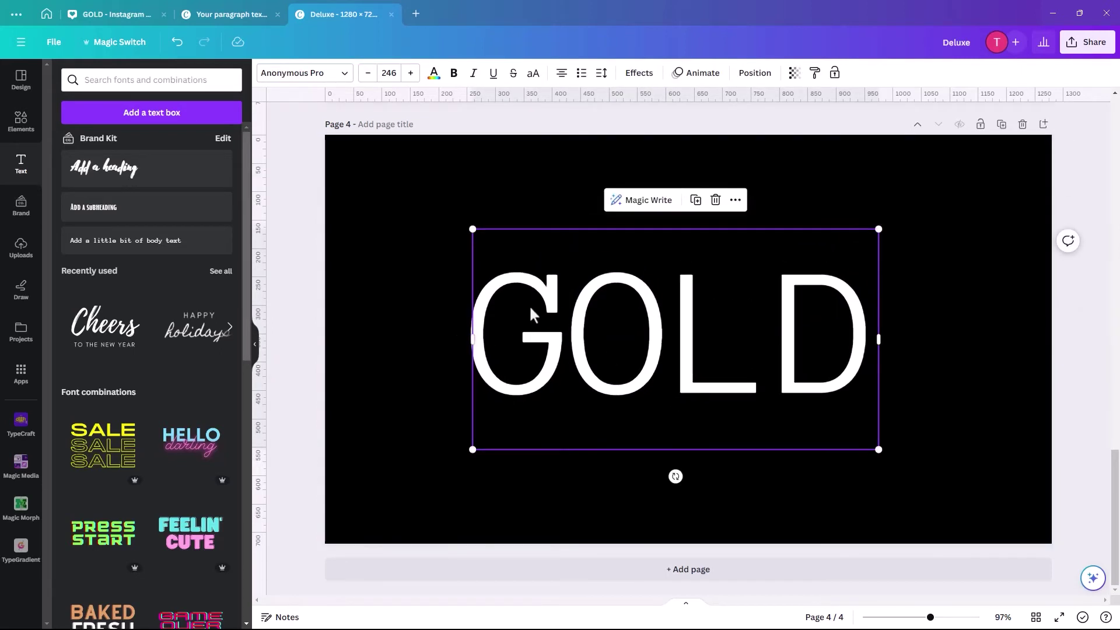
left_click_drag(447, 207, 438, 208)
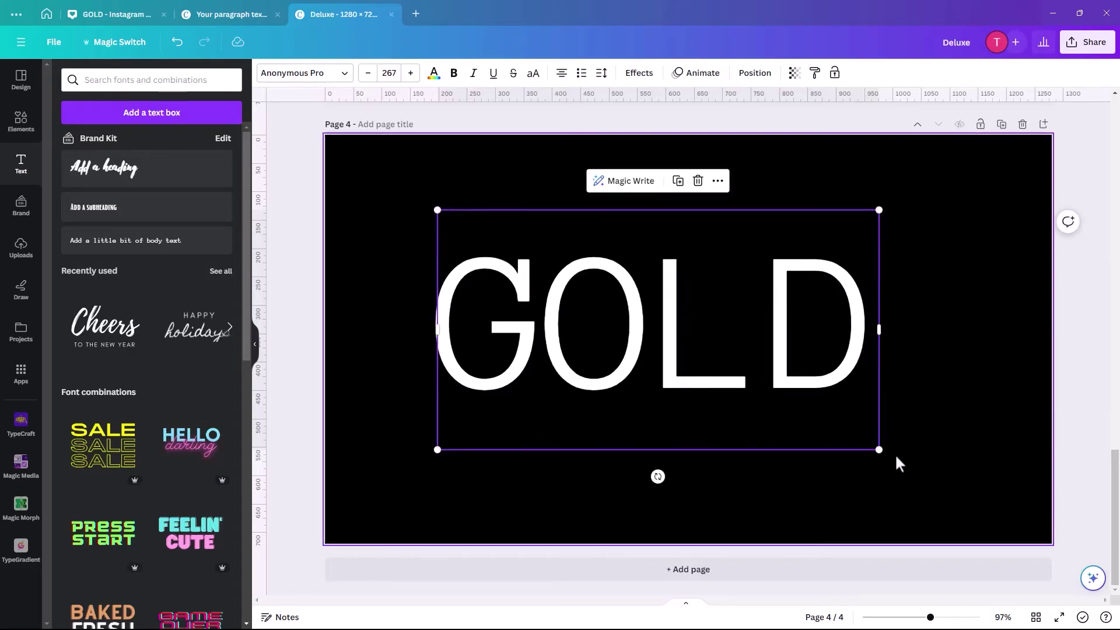
left_click_drag(877, 450, 913, 477)
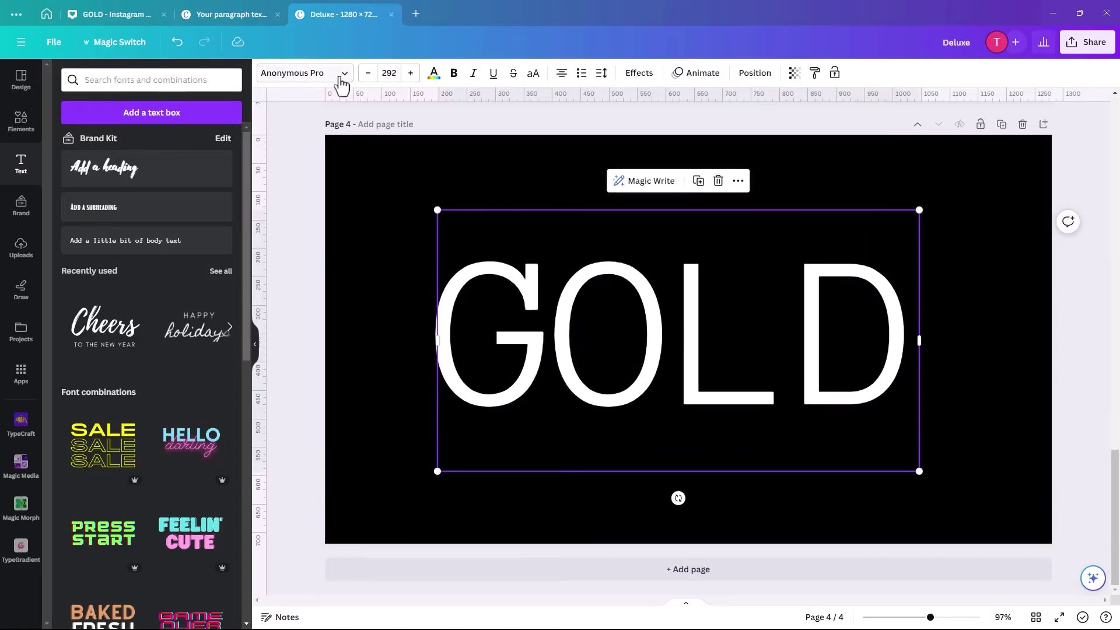
- Set the GOLD text in the Fabrica font and fit it on one centred line at size 196
left_click(344, 76)
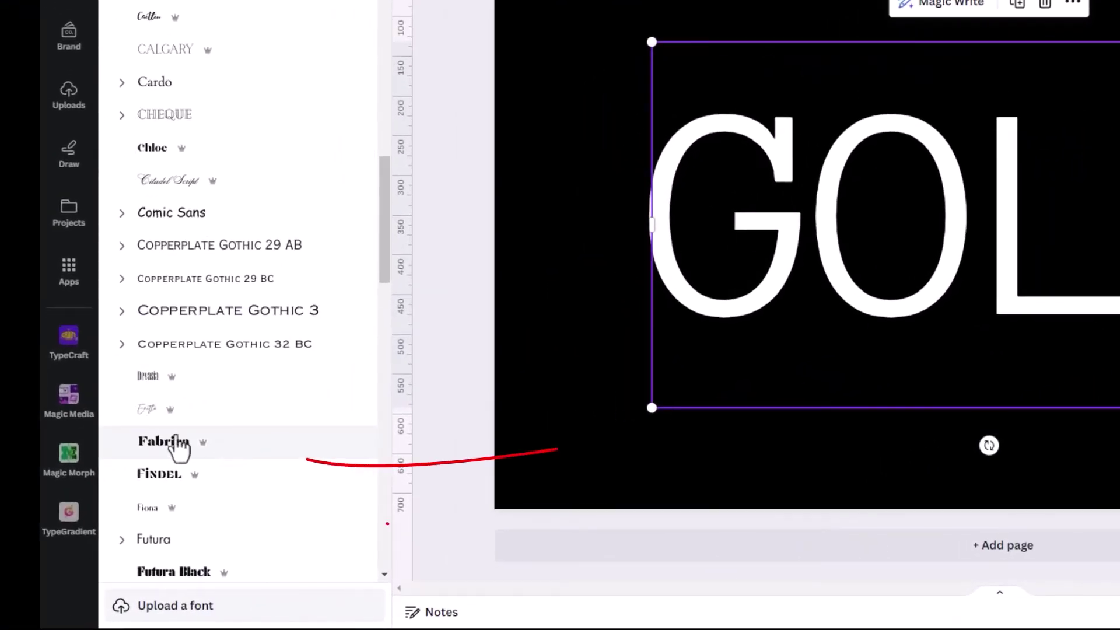
left_click(143, 464)
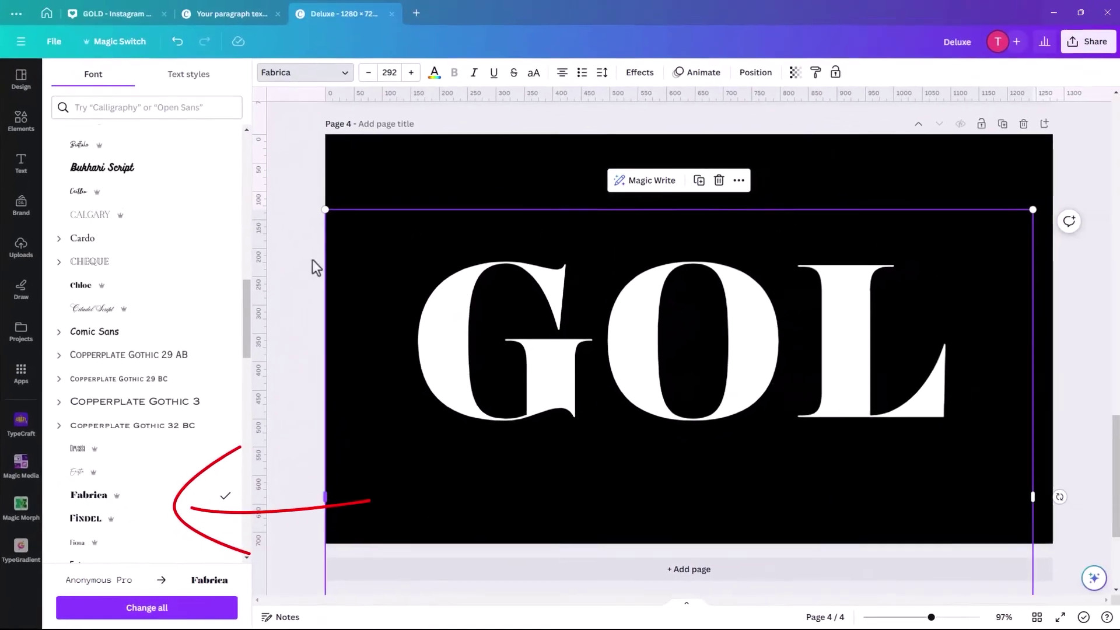
left_click_drag(324, 209, 557, 399)
left_click_drag(610, 449, 452, 252)
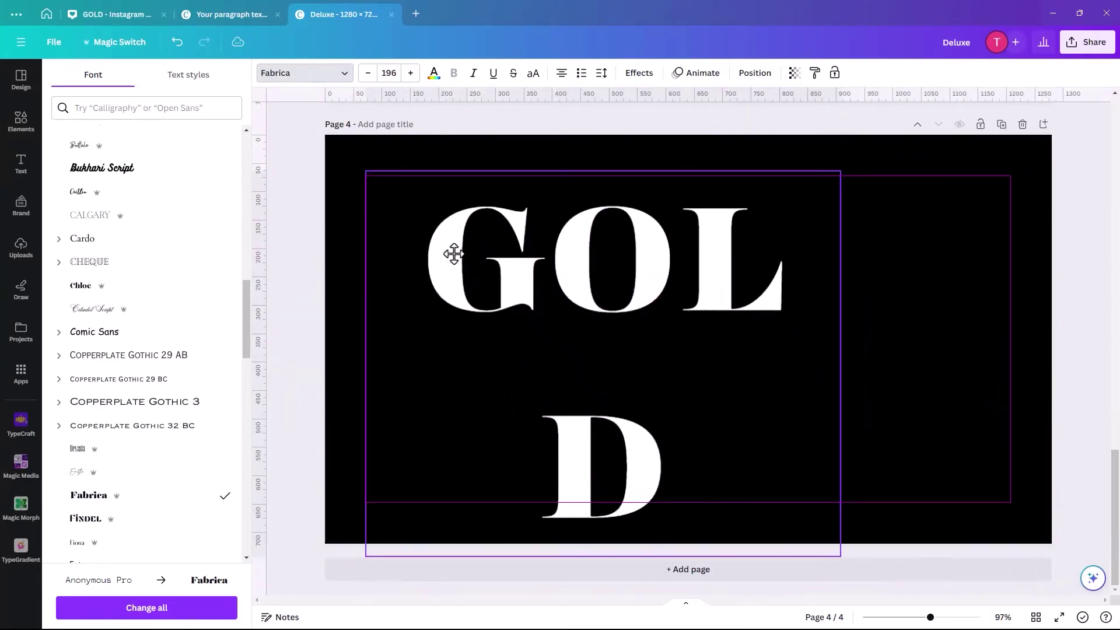
left_click_drag(851, 363, 969, 373)
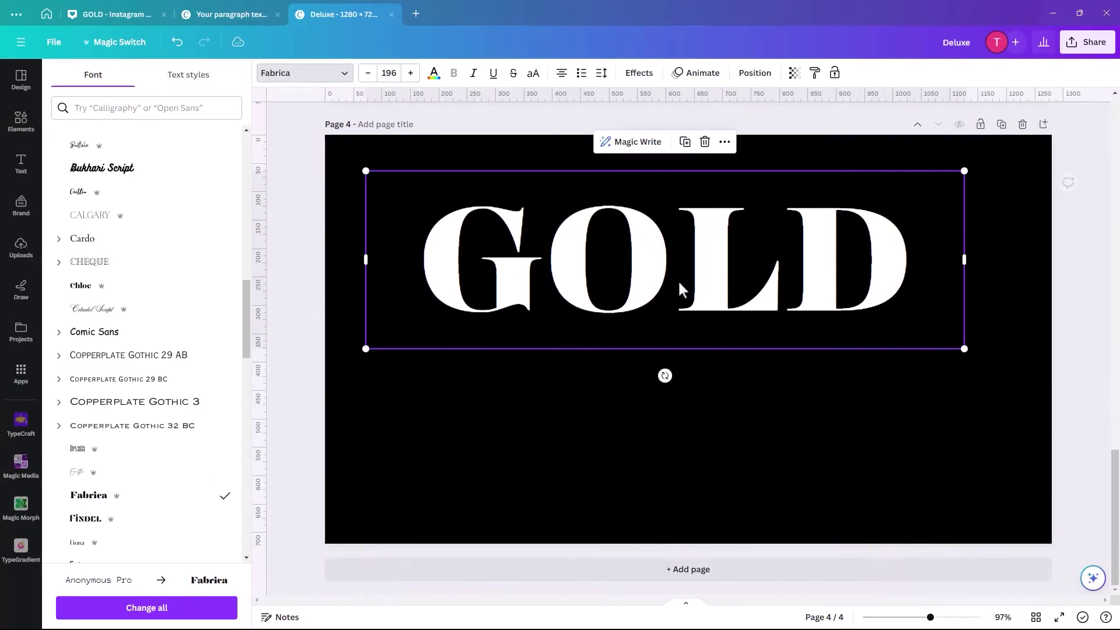
left_click_drag(650, 290, 656, 340)
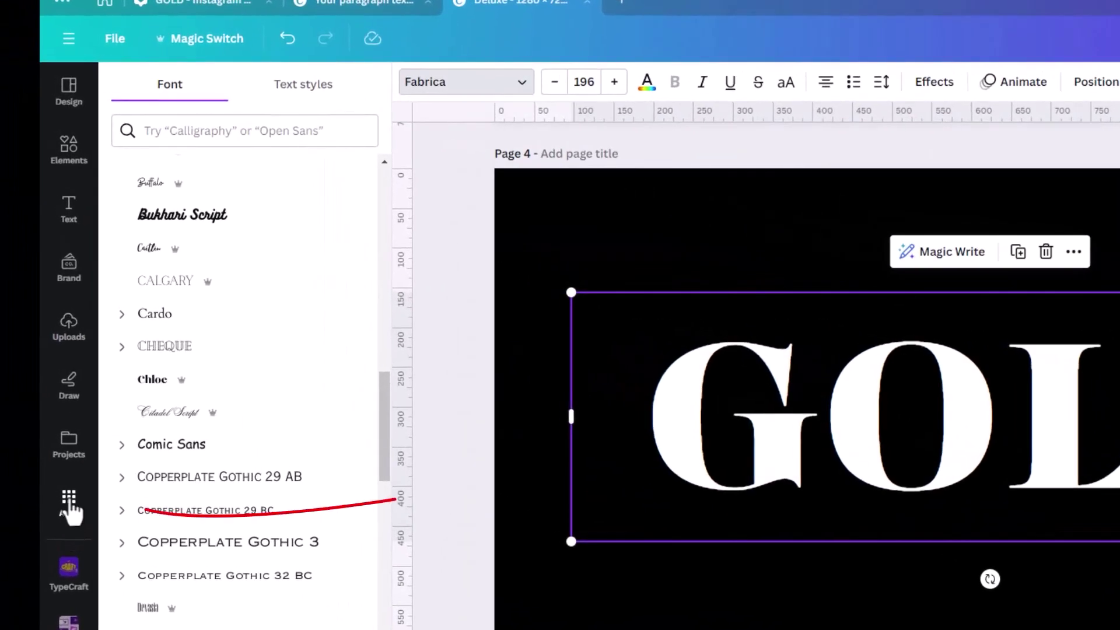
- Generate Magic Morph versions of the GOLD text with the description "3d Gold Letters"
left_click(69, 501)
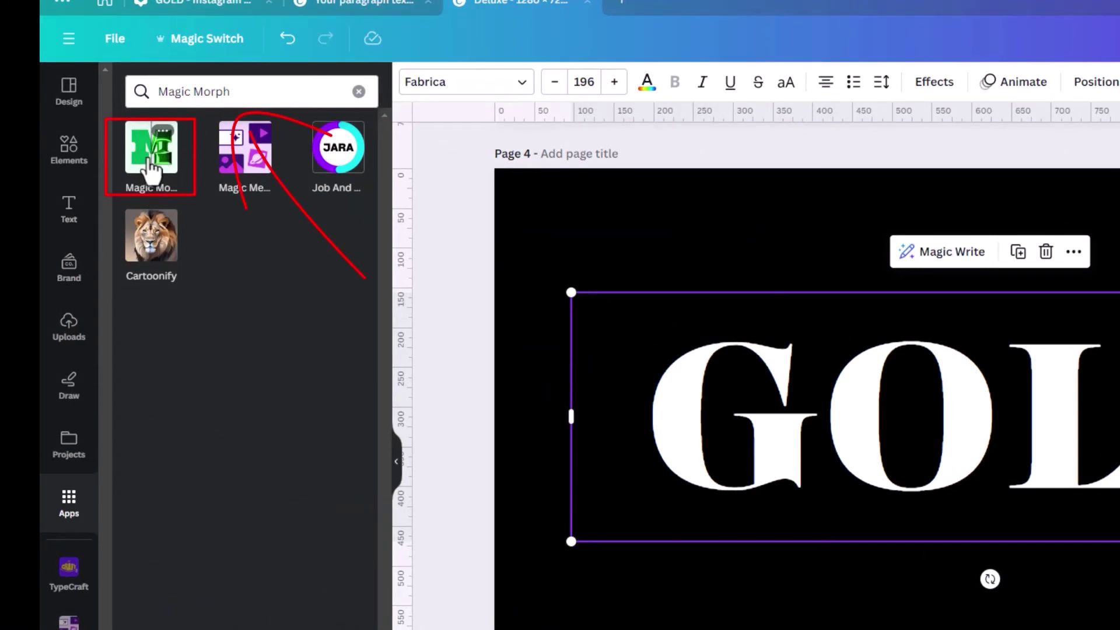
left_click(151, 152)
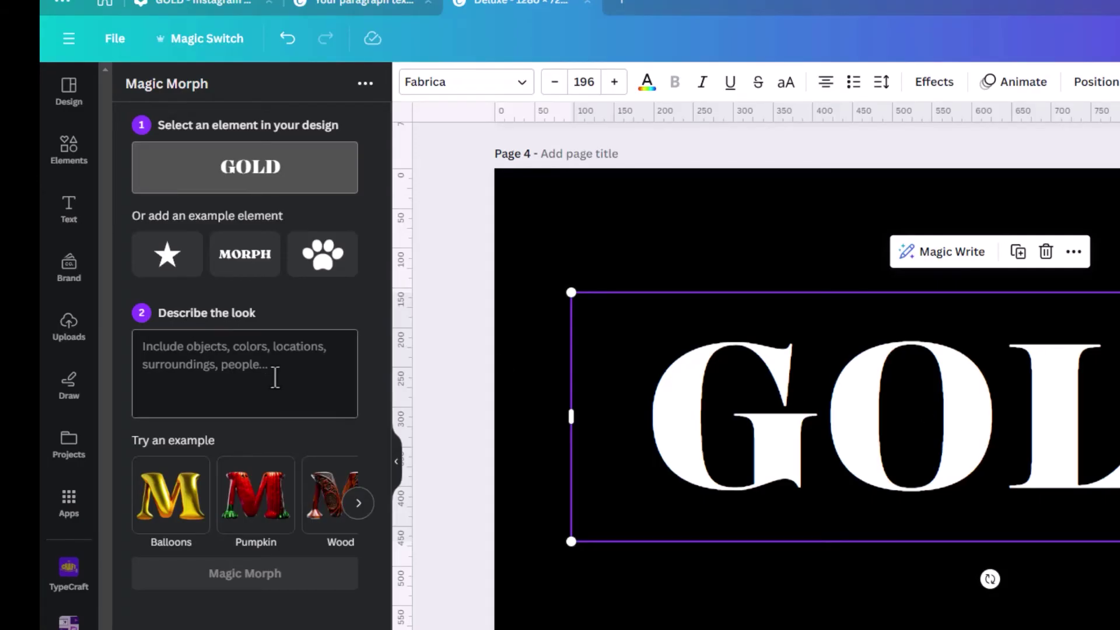
left_click(242, 366)
type("3d Gold Letters")
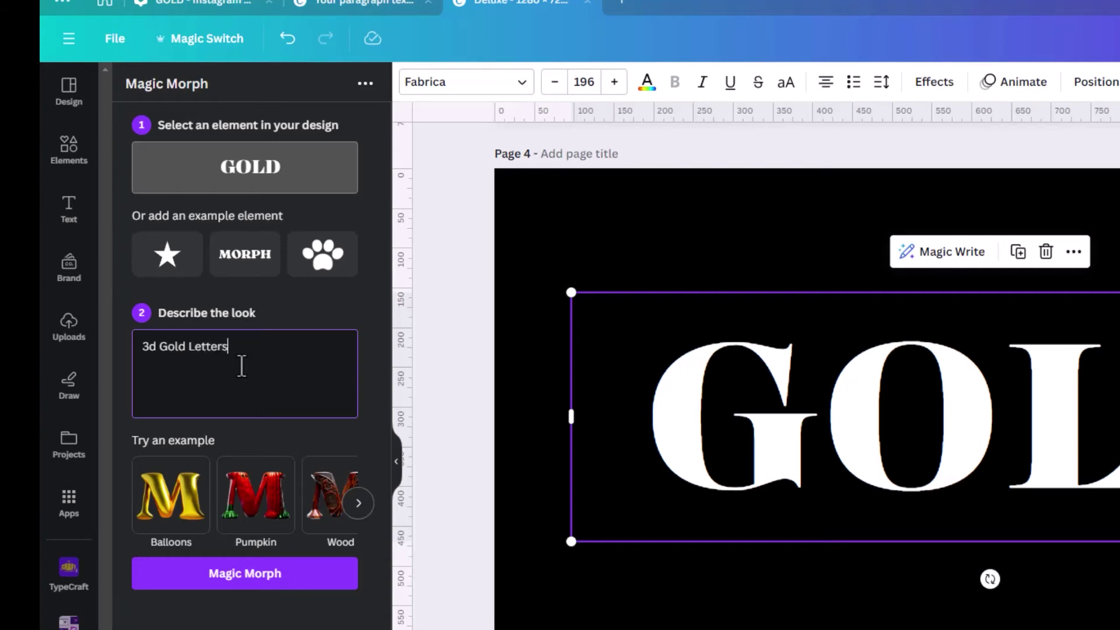
left_click(237, 581)
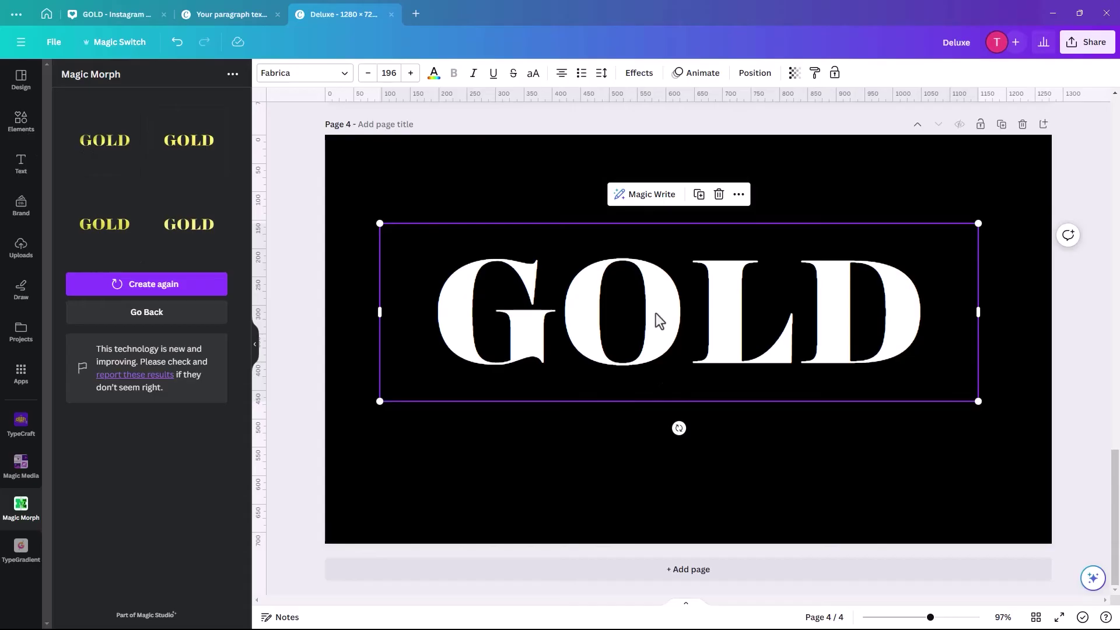
- Move the white GOLD text to the page's lower-left corner and shrink it to font size 113
left_click_drag(656, 313, 521, 534)
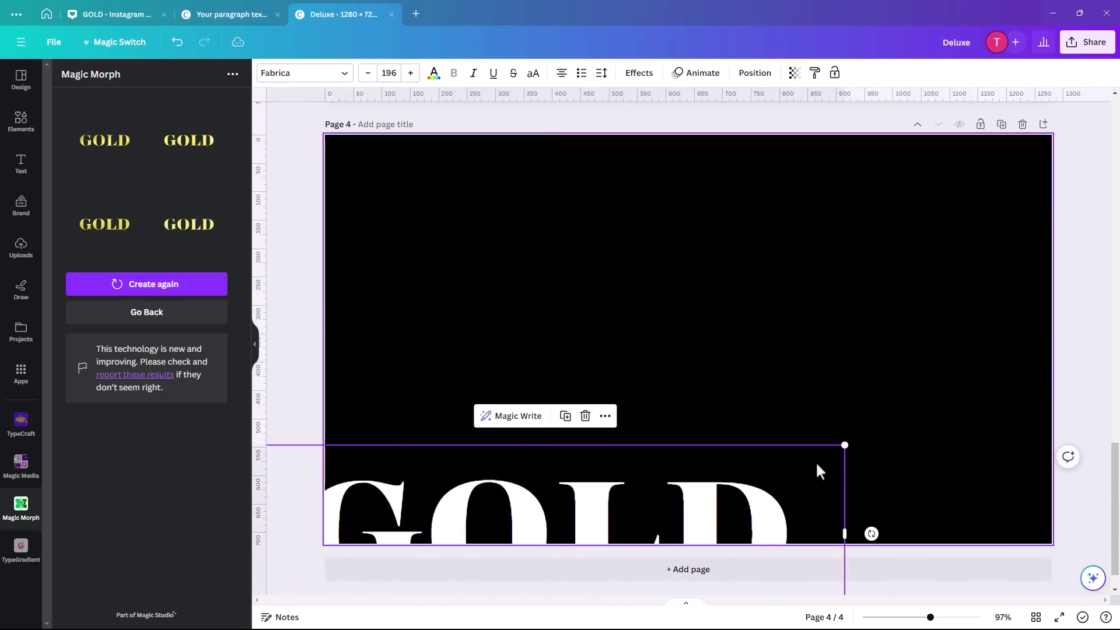
left_click_drag(845, 445, 586, 506)
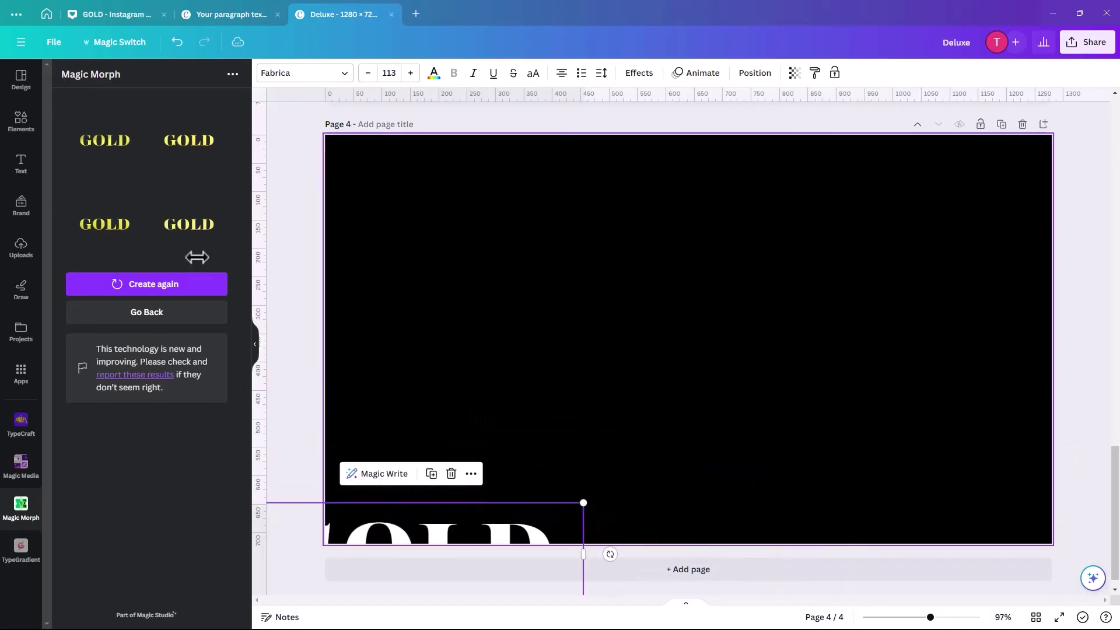
left_click(505, 215)
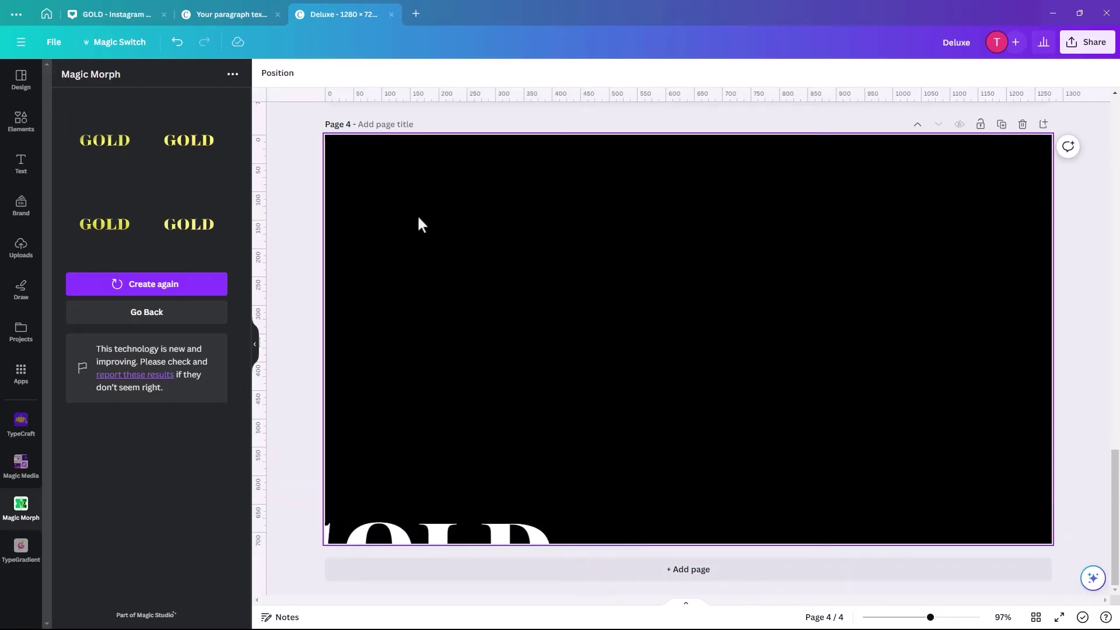
- Add two of the generated gold GOLD results and stack them on the left half of page 4
left_click(104, 145)
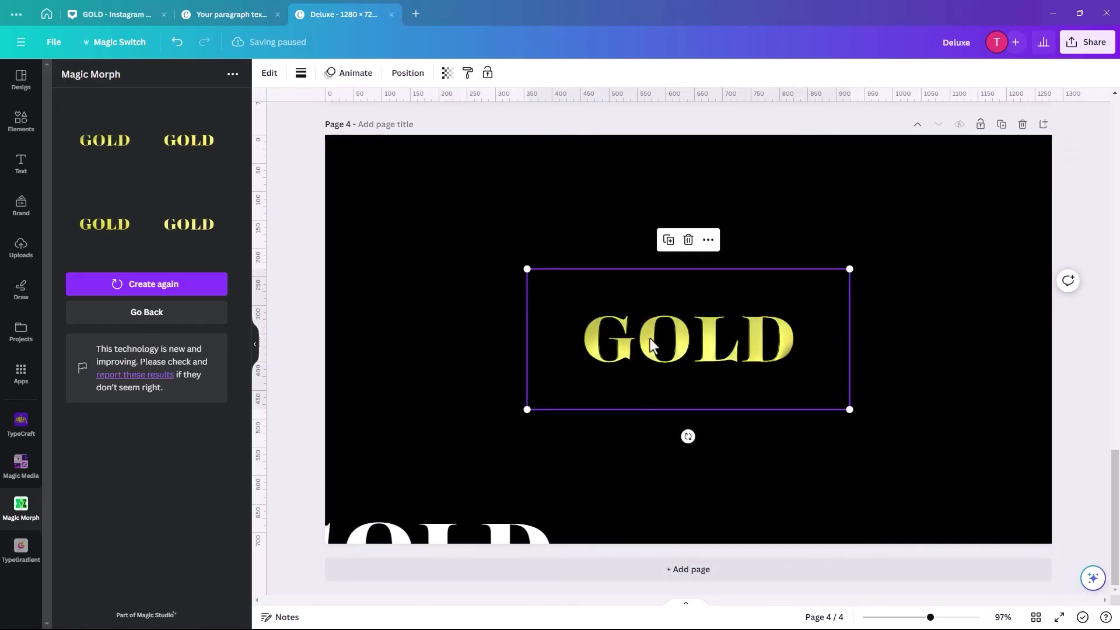
left_click_drag(649, 338, 418, 200)
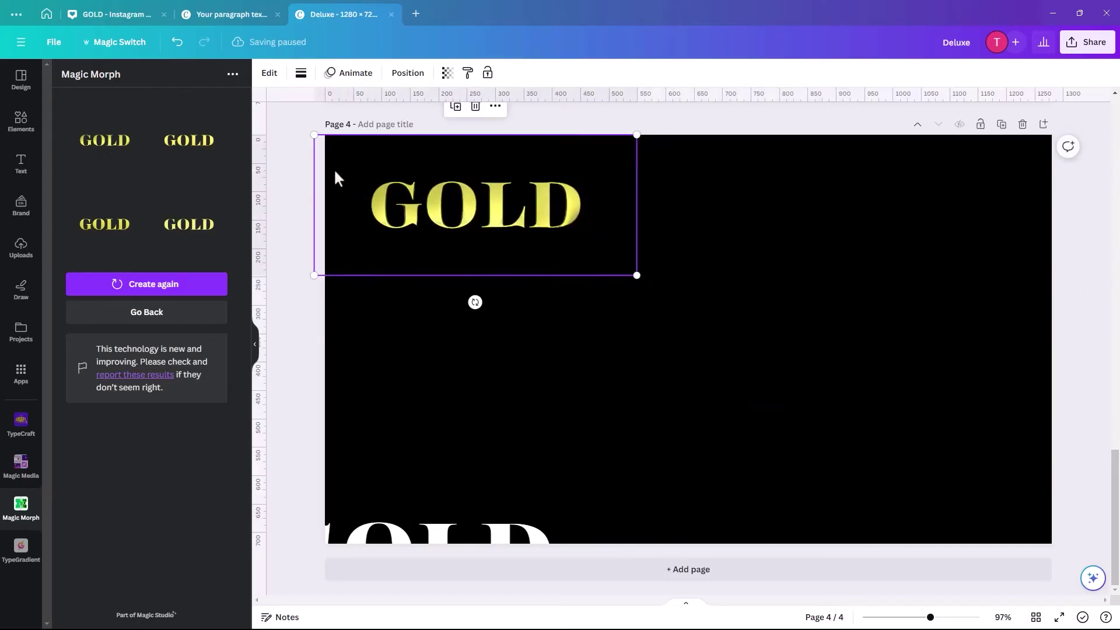
left_click(674, 278)
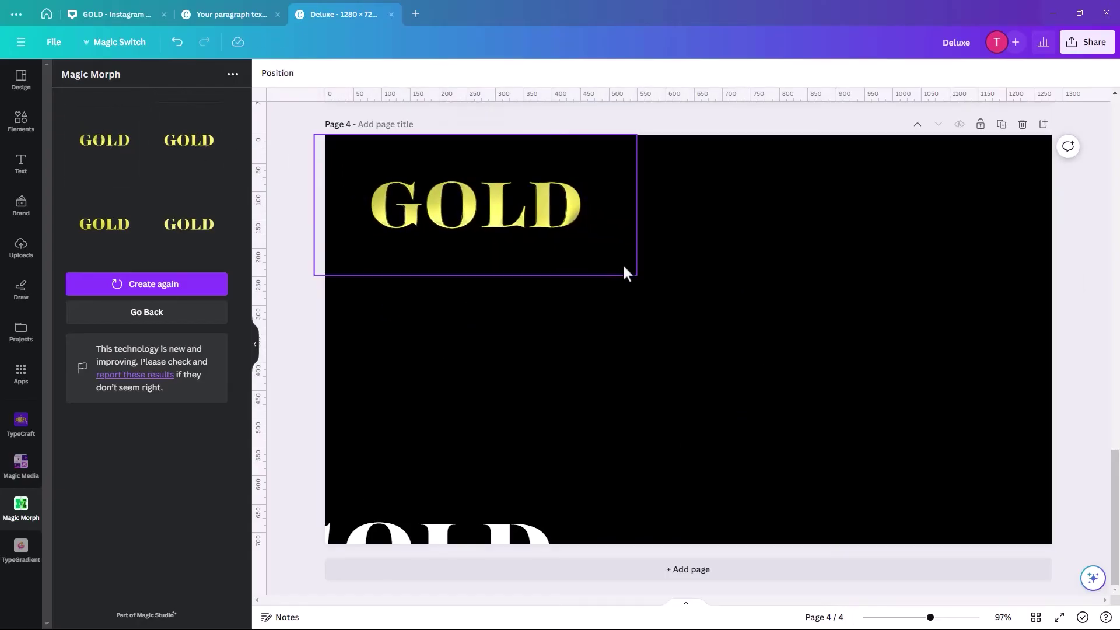
left_click(103, 140)
left_click_drag(652, 353, 436, 307)
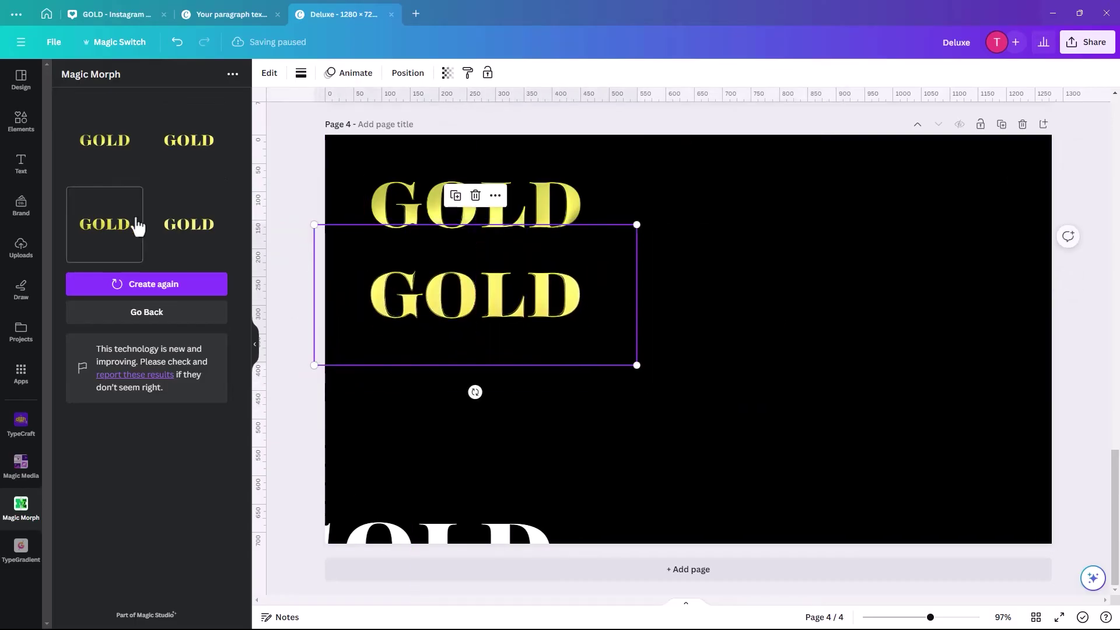
left_click(768, 281)
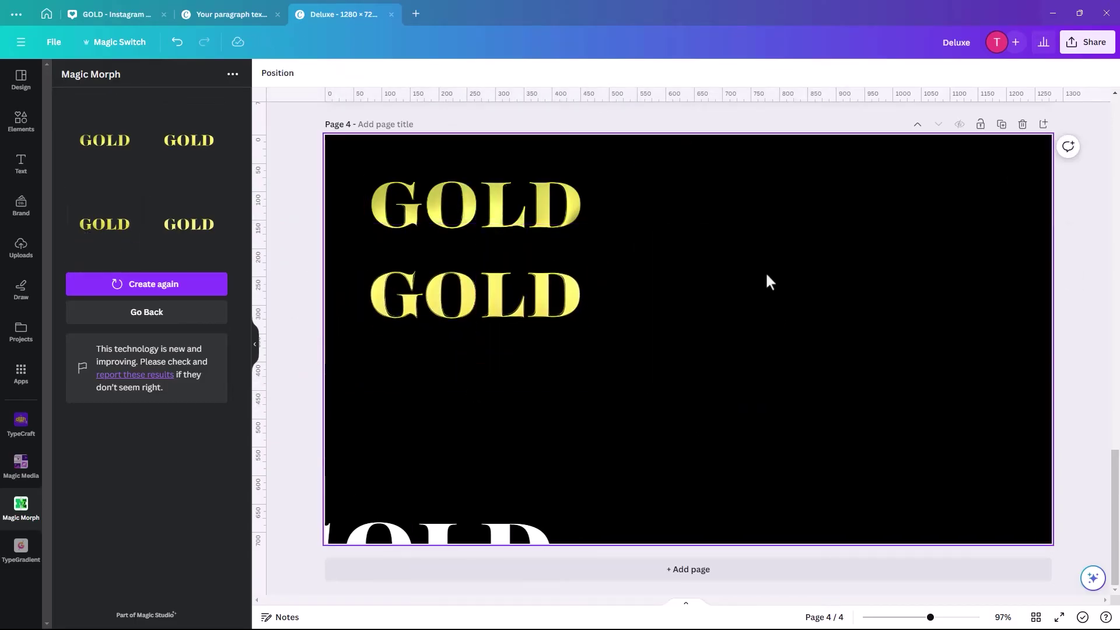
- Add the other two generated GOLD results on the right half and space all four in a two-by-two layout
key("ctrl+v")
left_click_drag(712, 334, 884, 191)
left_click(173, 236)
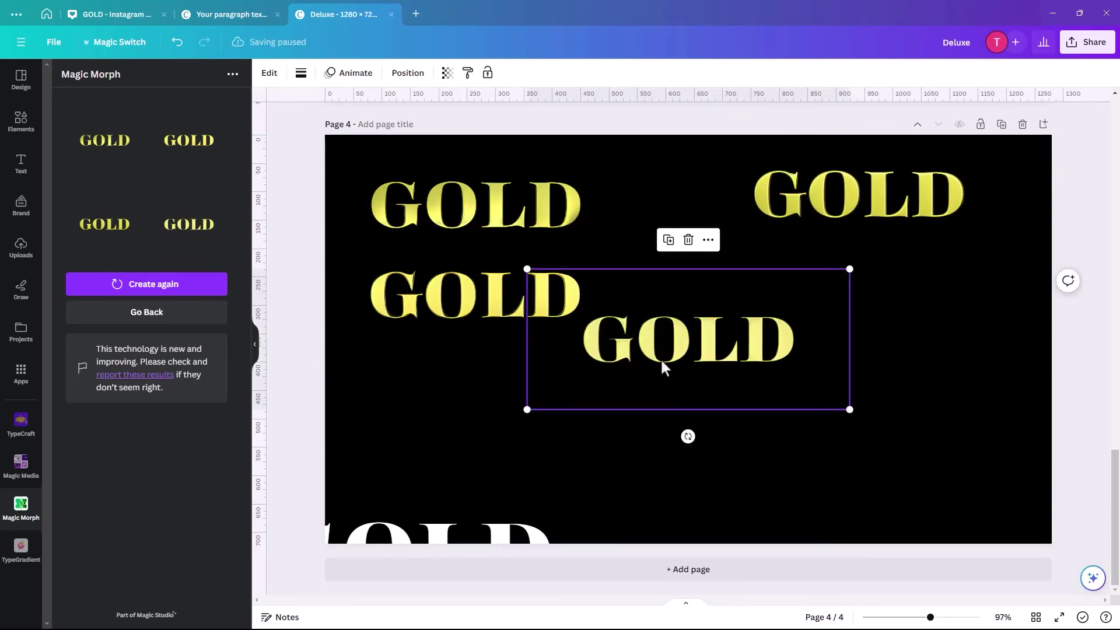
left_click_drag(660, 358, 768, 353)
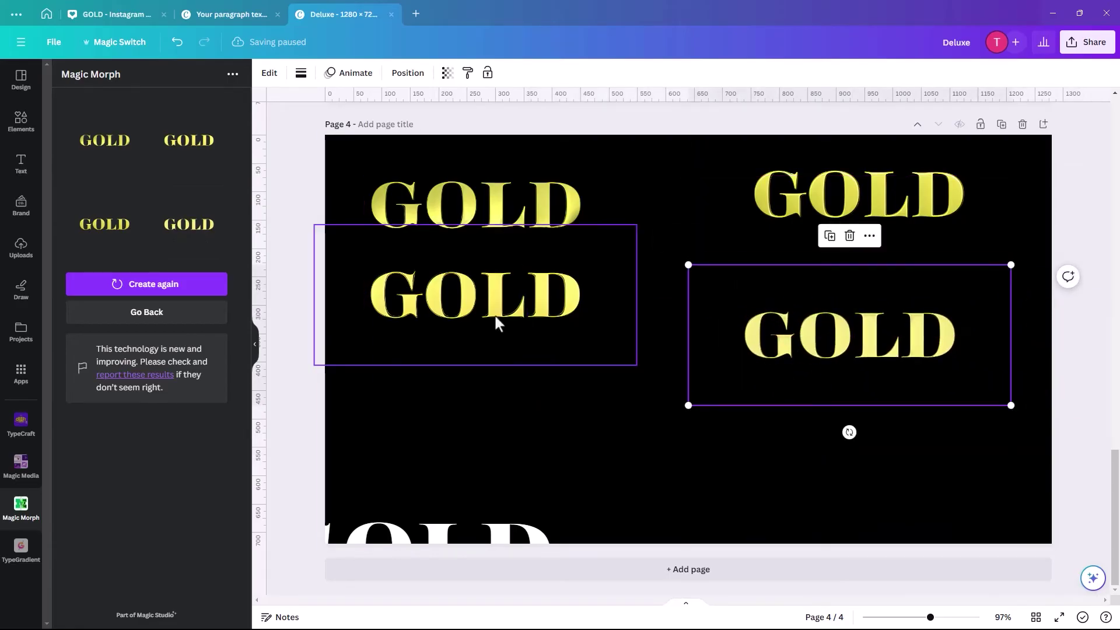
left_click_drag(494, 320, 512, 375)
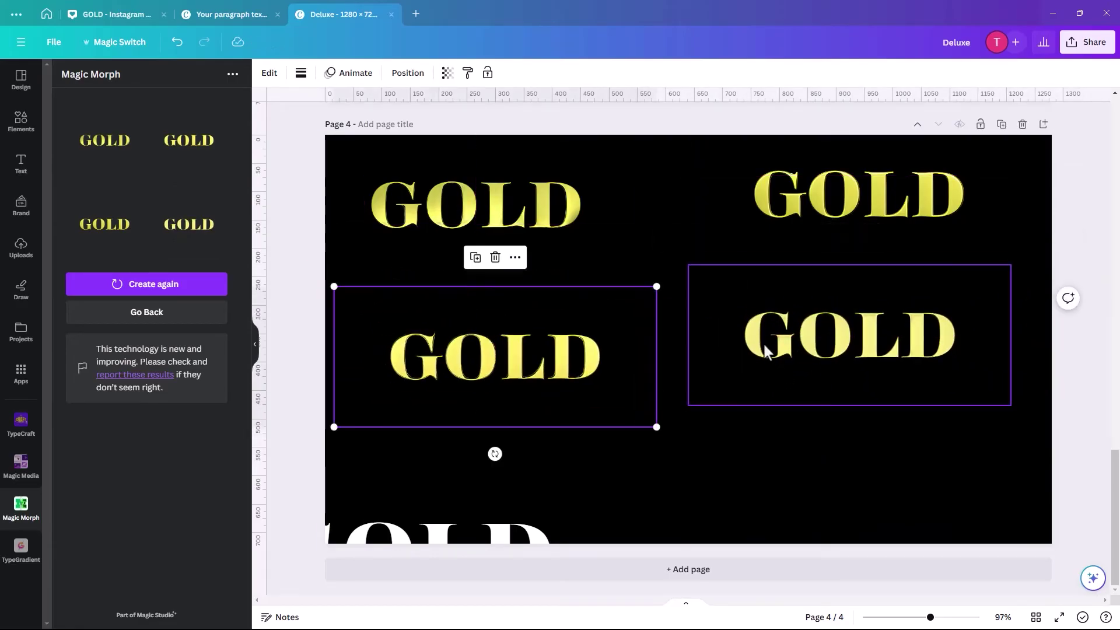
left_click_drag(765, 352, 758, 366)
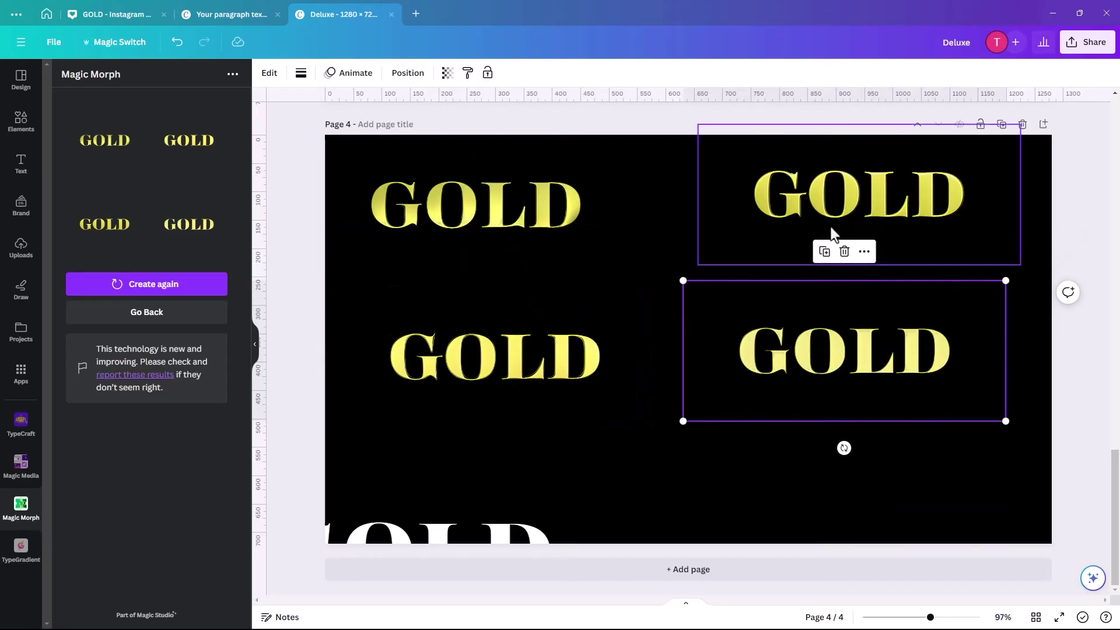
left_click_drag(824, 201, 770, 215)
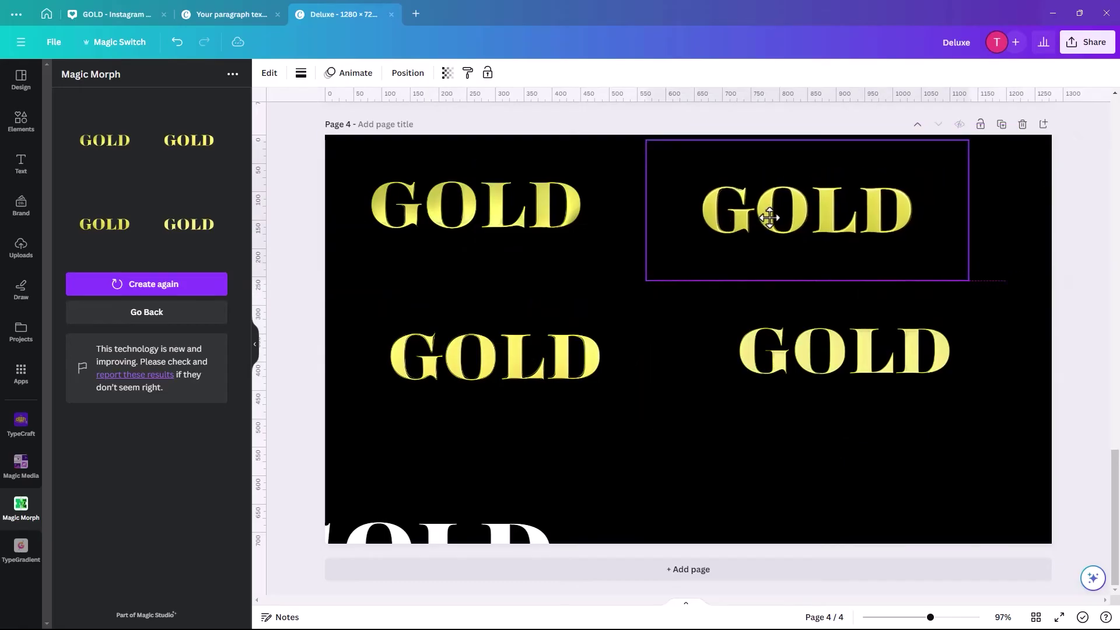
- Keep only one generated gold GOLD on the page, remove the other three and enlarge the kept one
left_click(828, 353)
left_click_drag(828, 353, 540, 260)
left_click_drag(722, 315, 984, 500)
left_click_drag(662, 327, 645, 343)
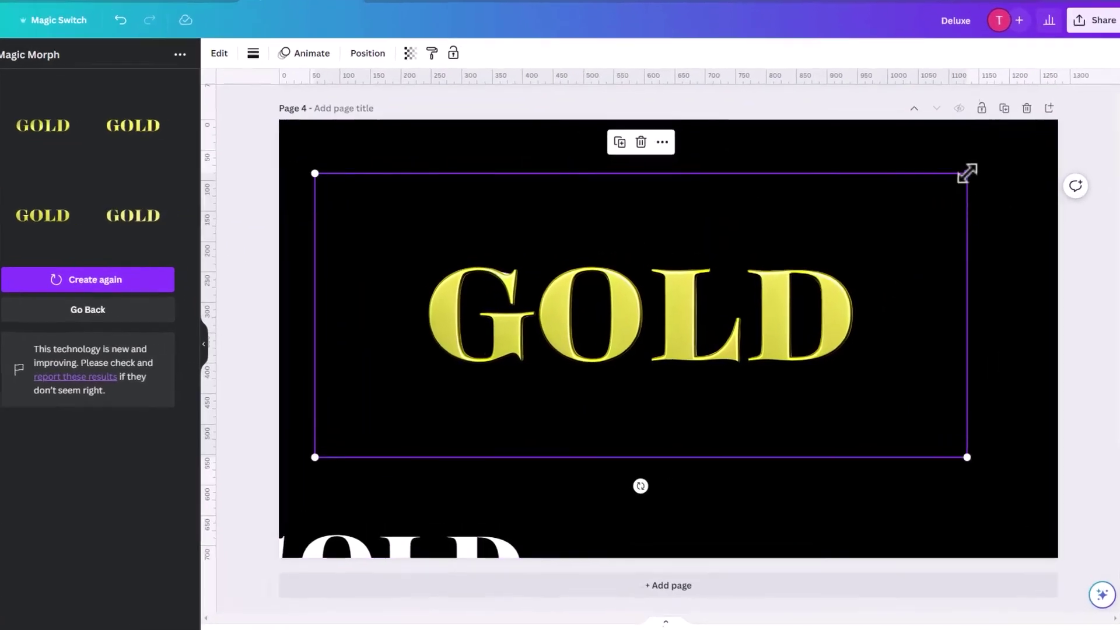
- Enlarge the remaining gold GOLD lettering to nearly the page's full width and position it in the upper middle
left_click_drag(967, 185, 1002, 168)
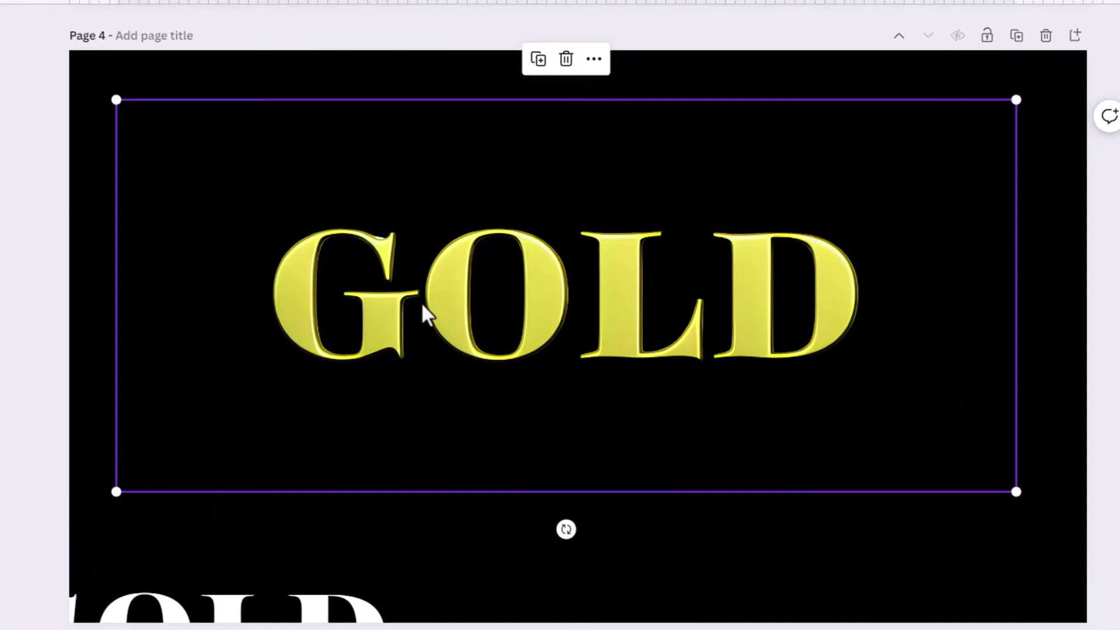
left_click_drag(452, 325, 420, 332)
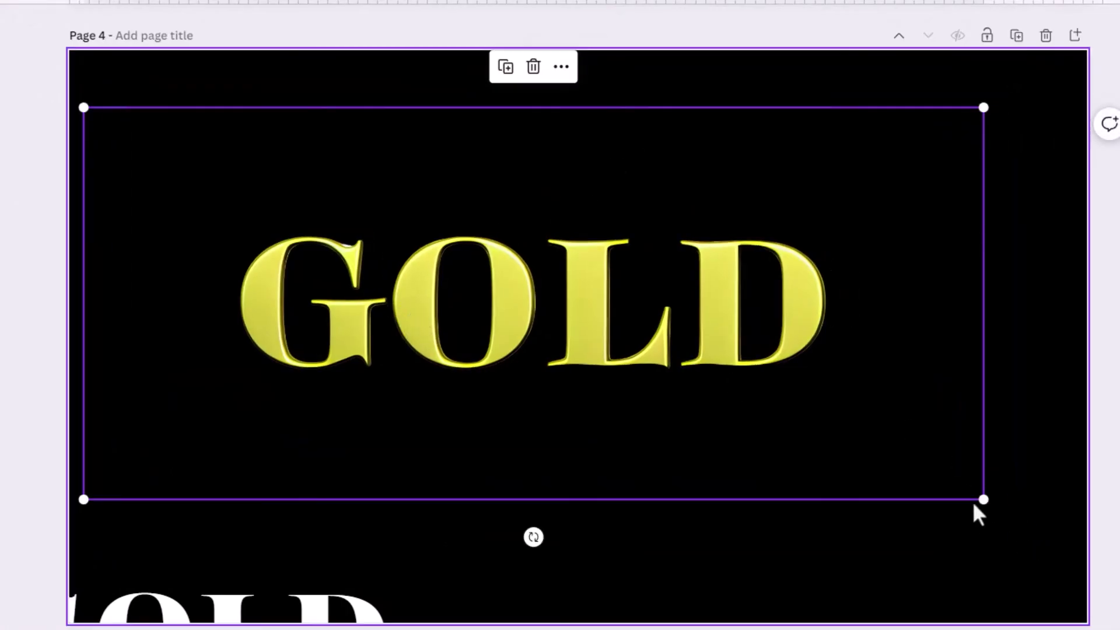
left_click_drag(983, 499, 1049, 528)
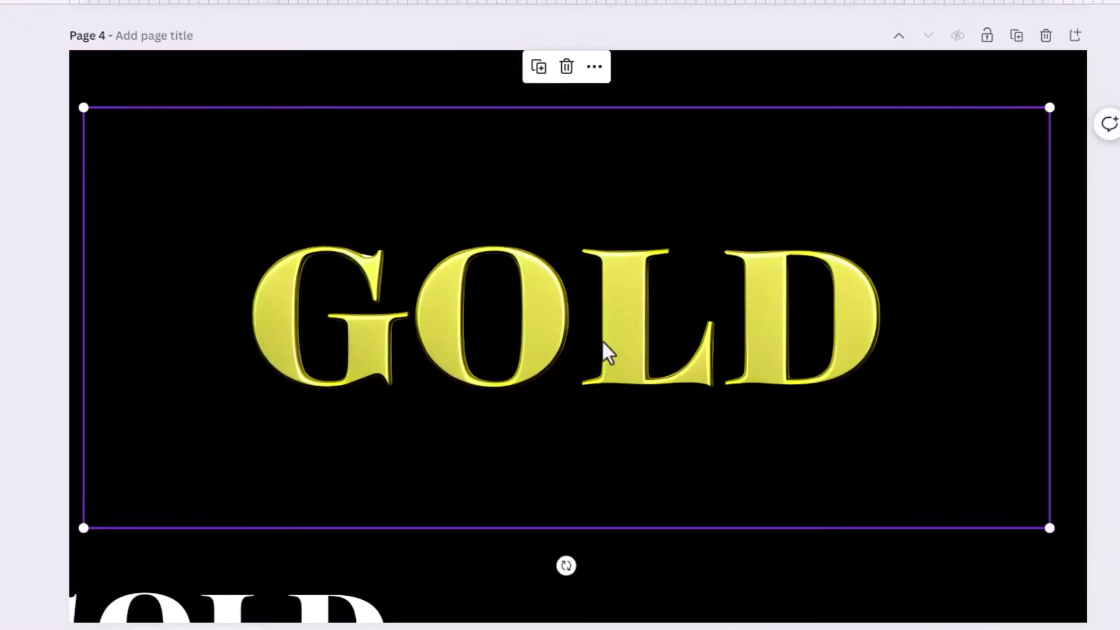
left_click_drag(603, 342, 570, 324)
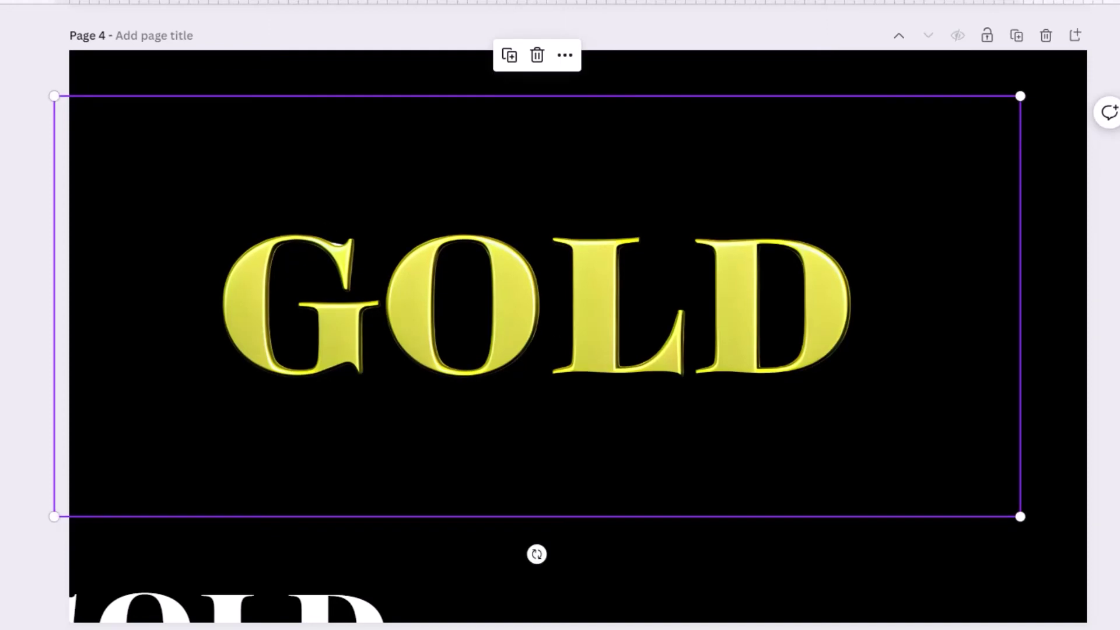
left_click_drag(426, 313, 424, 313)
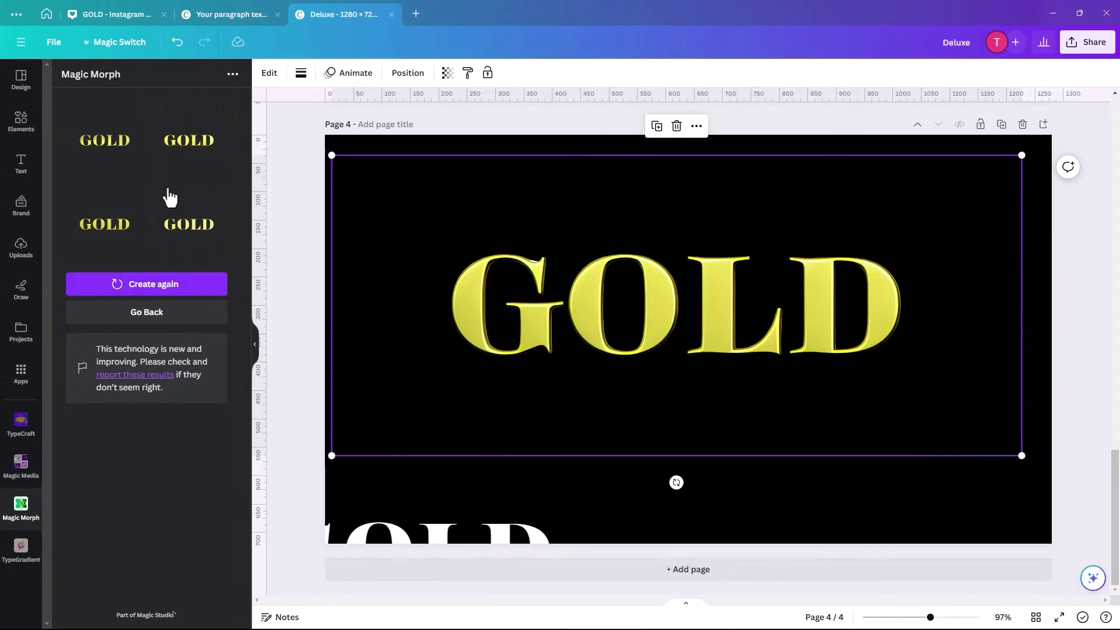
- Return to the Magic Morph description and move the gold GOLD lettering slightly up the page
left_click(134, 317)
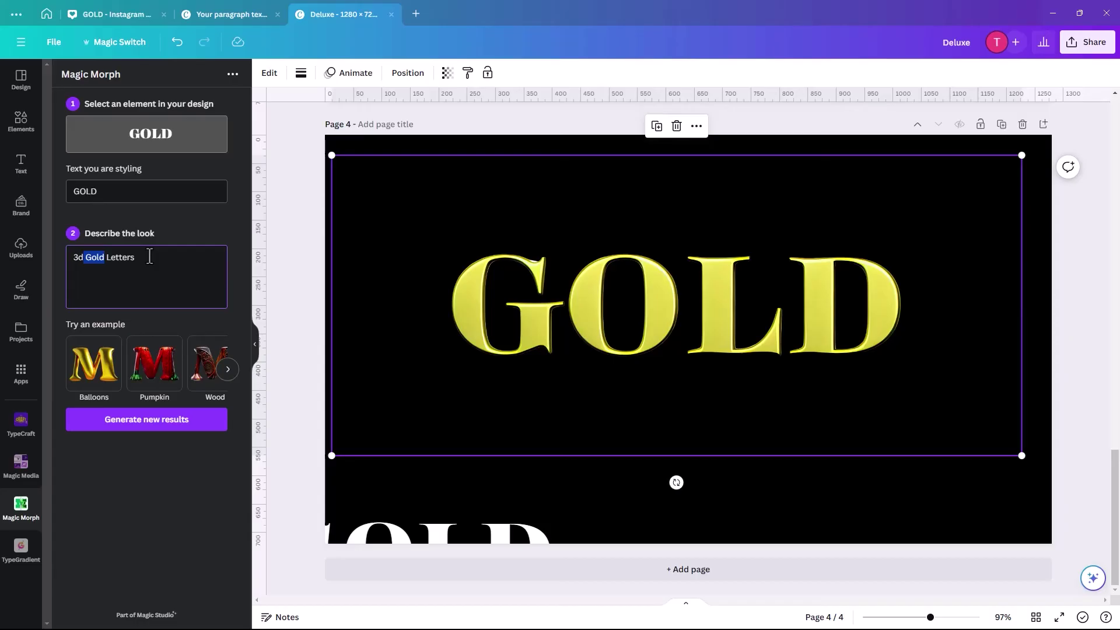
left_click_drag(596, 340, 590, 320)
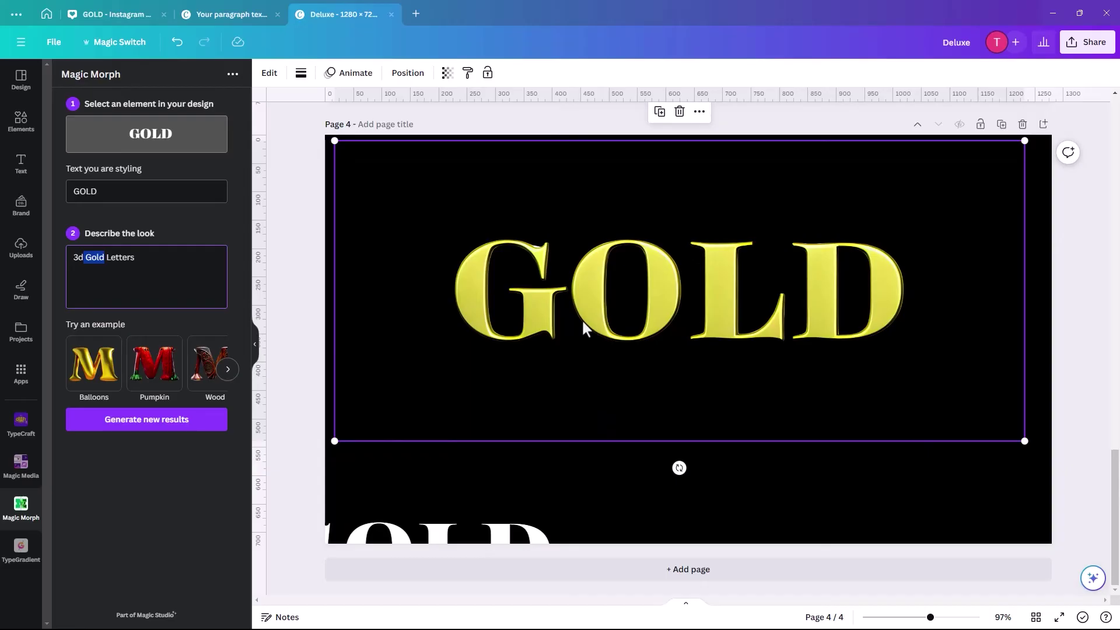
key("Escape")
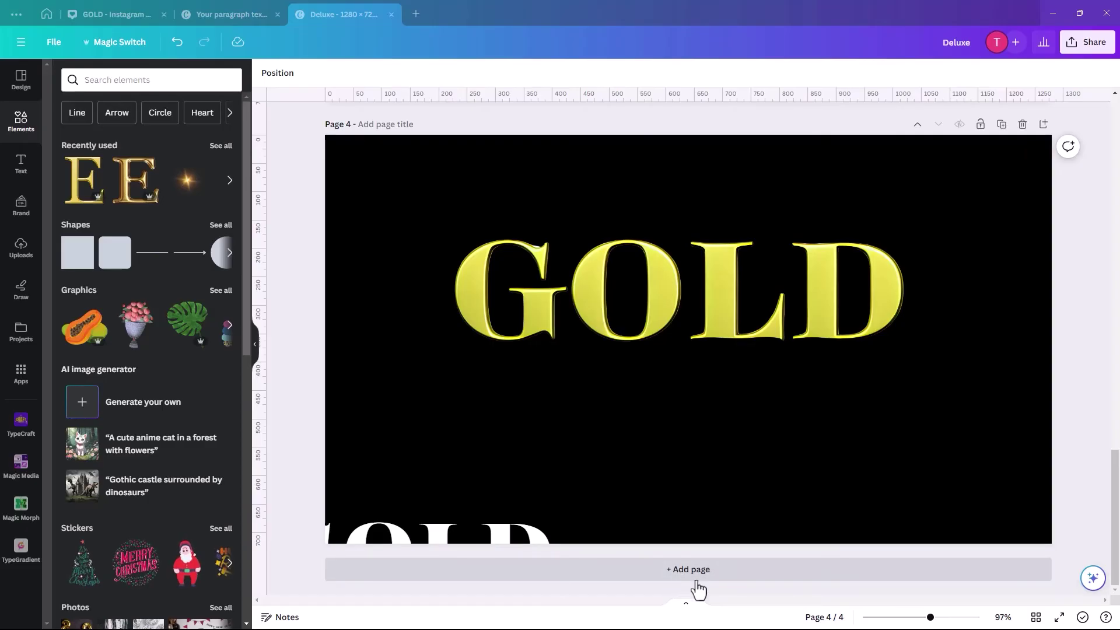
- Add a black page 5 and list all graphics for the element search "Gold letters"
left_click(691, 569)
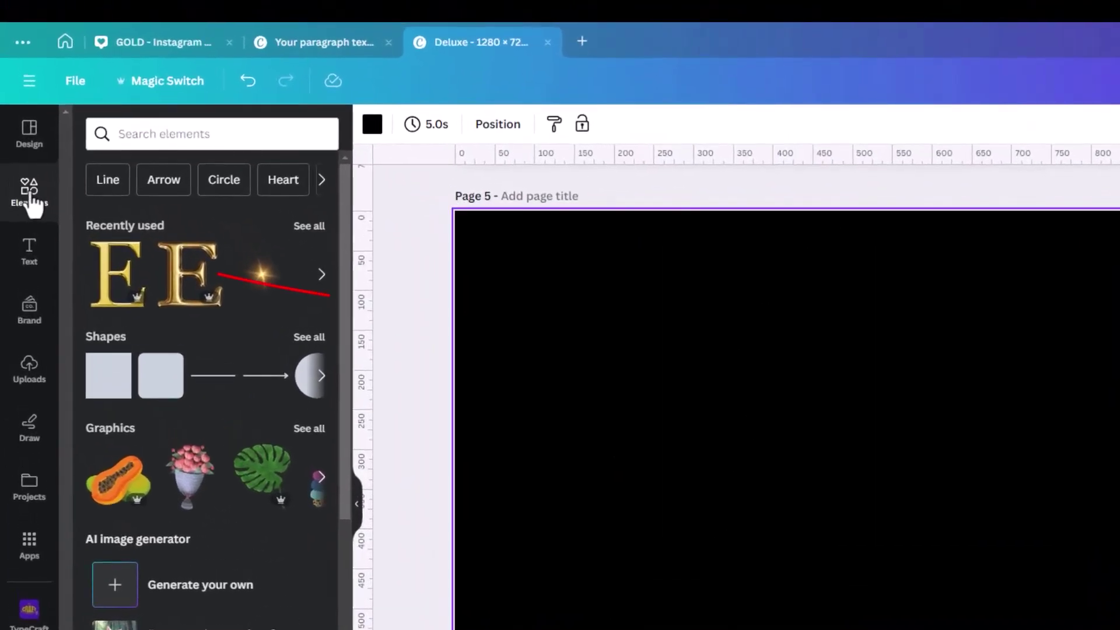
left_click(128, 134)
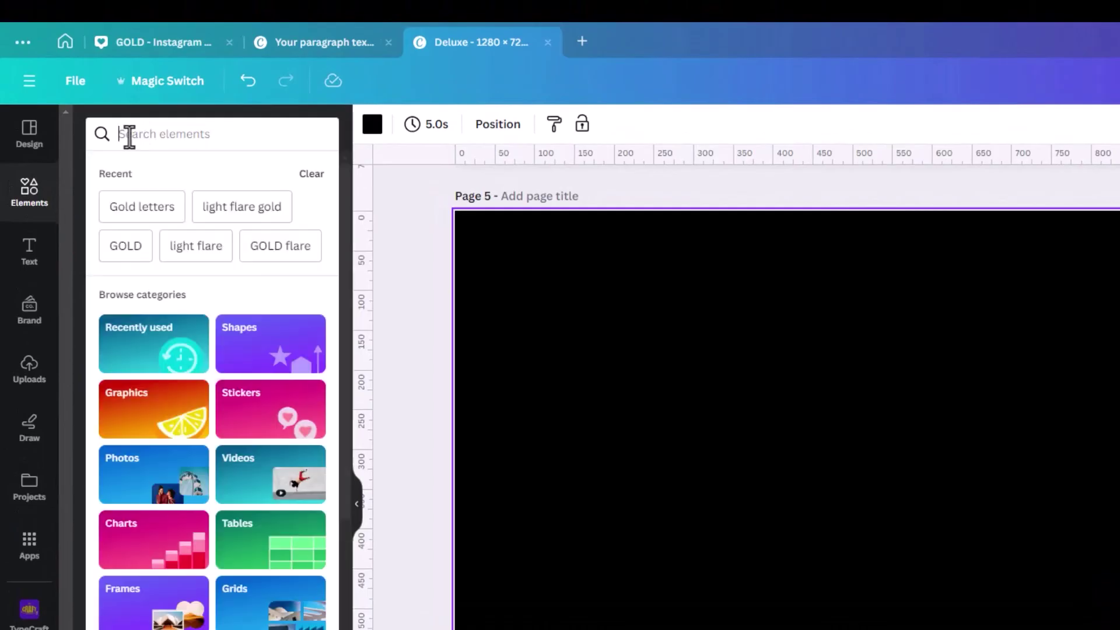
left_click(131, 213)
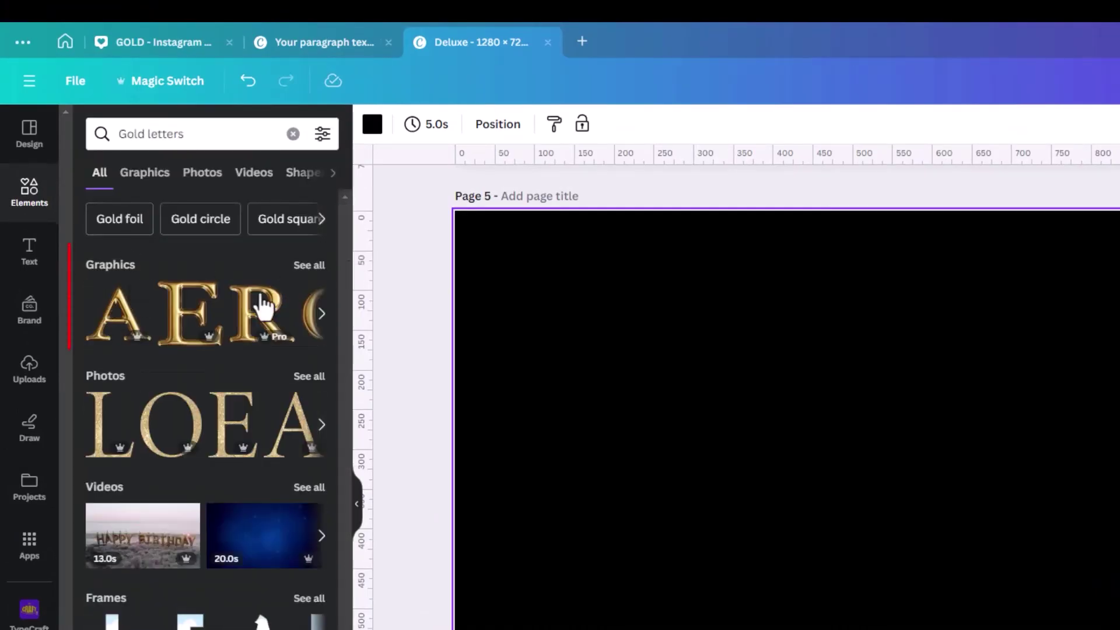
left_click(303, 267)
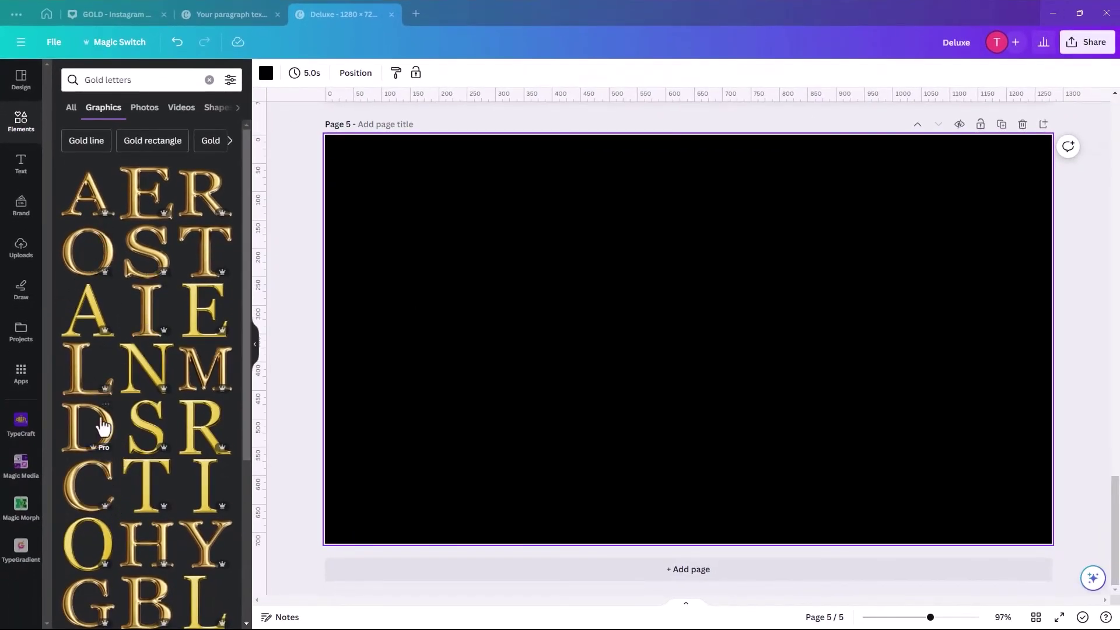
- Add the bronze-gold letter E graphic to page 5, shrink it and place it in the page's upper-left corner
left_click(143, 201)
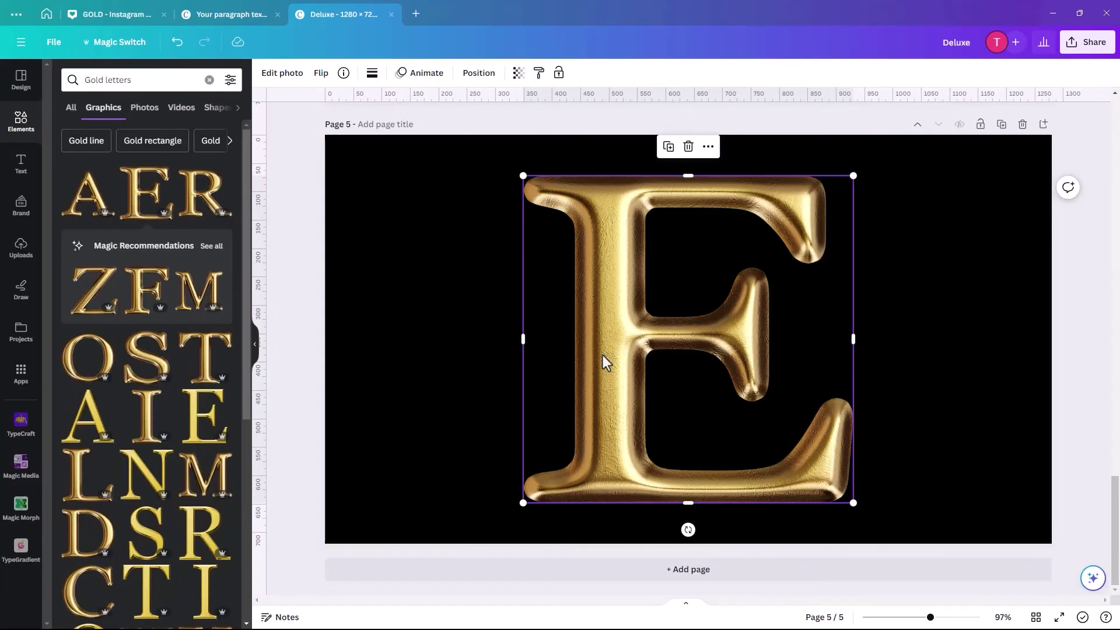
left_click_drag(604, 361, 428, 342)
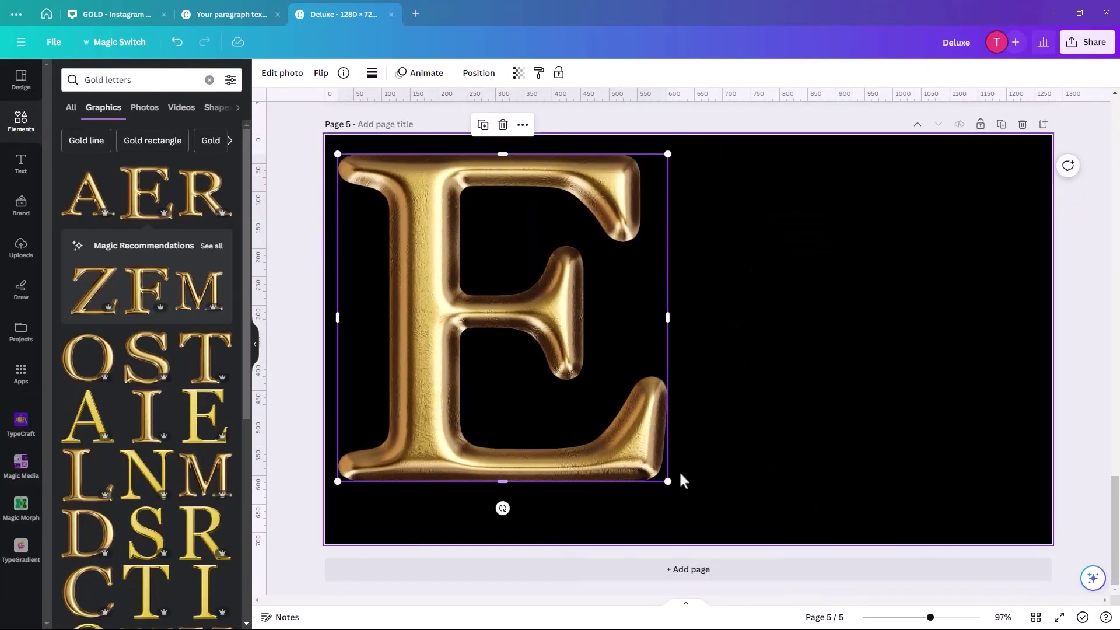
left_click_drag(668, 481, 525, 338)
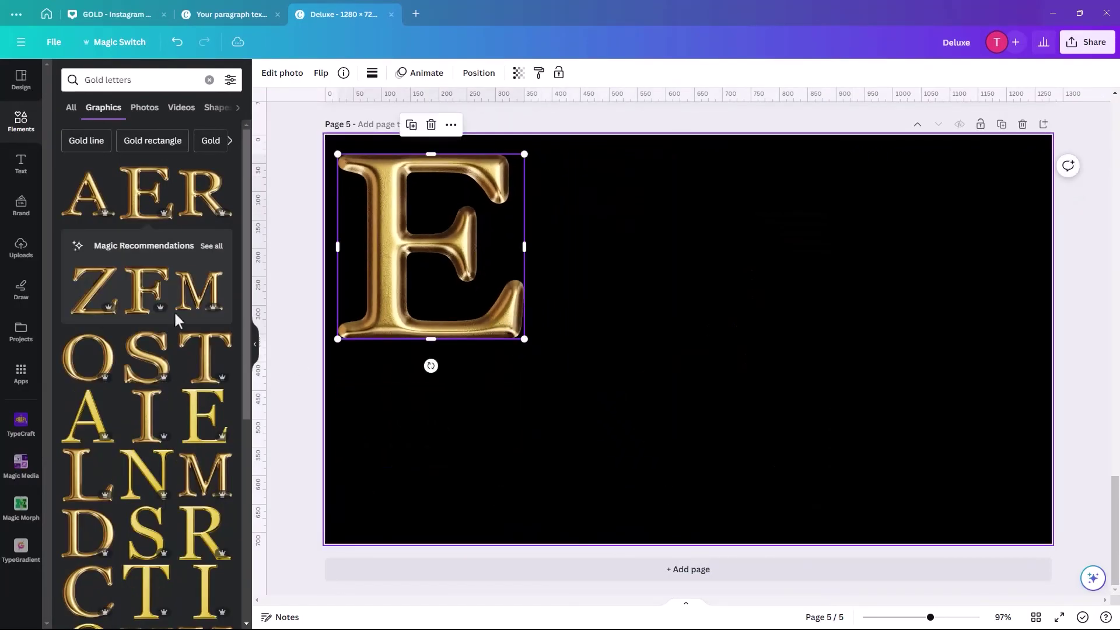
- Add the bright gold letter A graphic, scale it down and place it directly to the right of the E
left_click(107, 427)
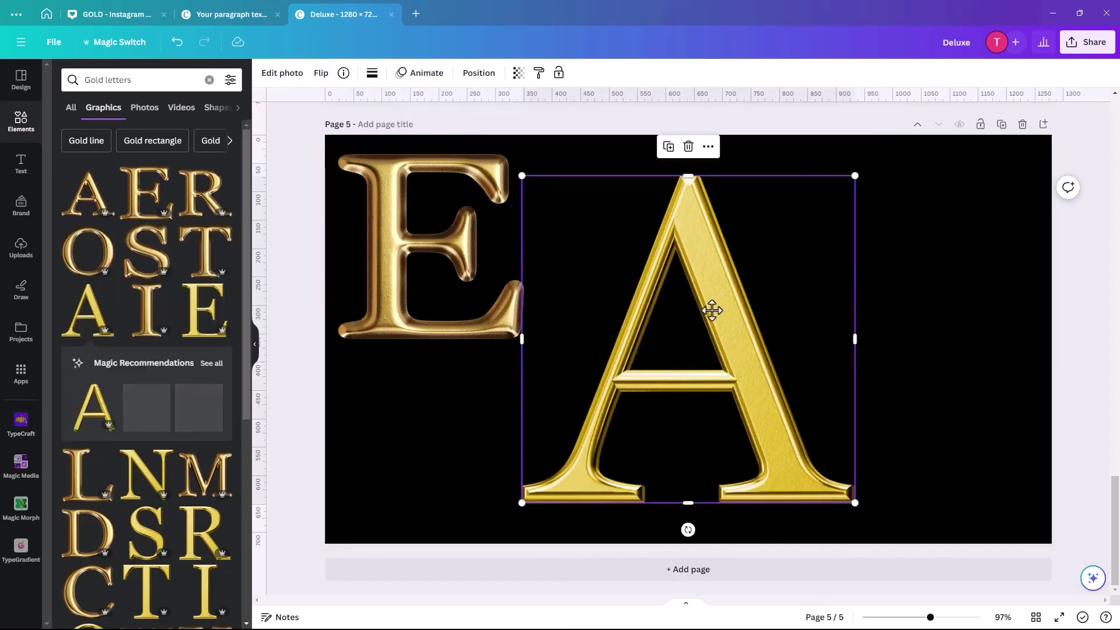
left_click_drag(711, 310, 690, 327)
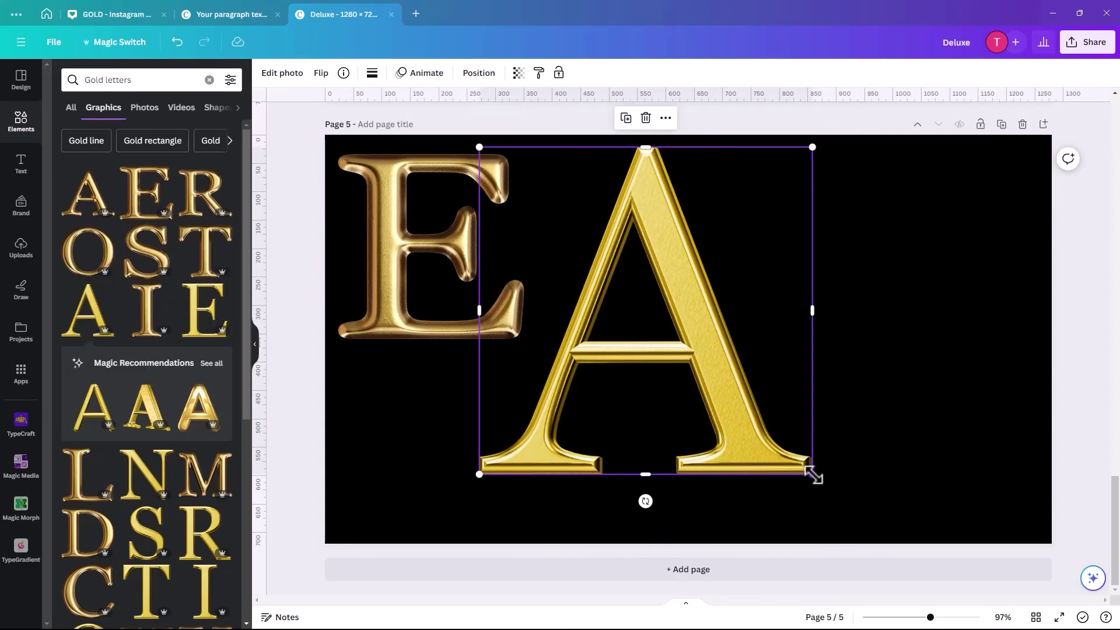
left_click_drag(813, 476, 734, 400)
left_click_drag(662, 390, 687, 388)
left_click_drag(761, 400, 711, 372)
left_click_drag(663, 340, 685, 338)
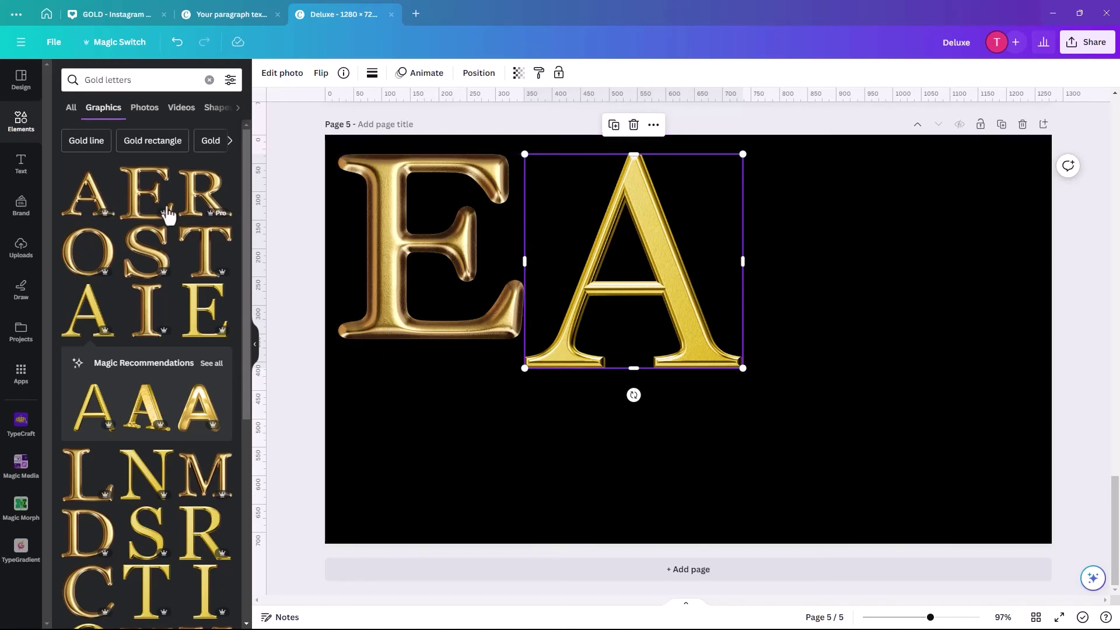
- View the collection that the "Luxury gold letter E" graphic belongs to and browse its matching characters
right_click(194, 315)
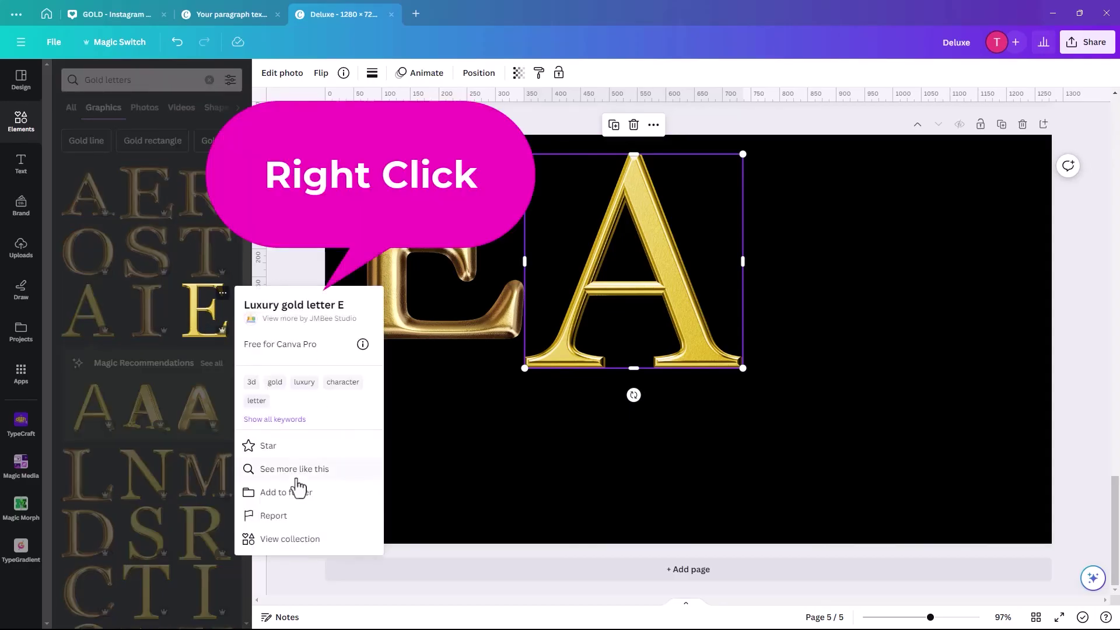
left_click(302, 539)
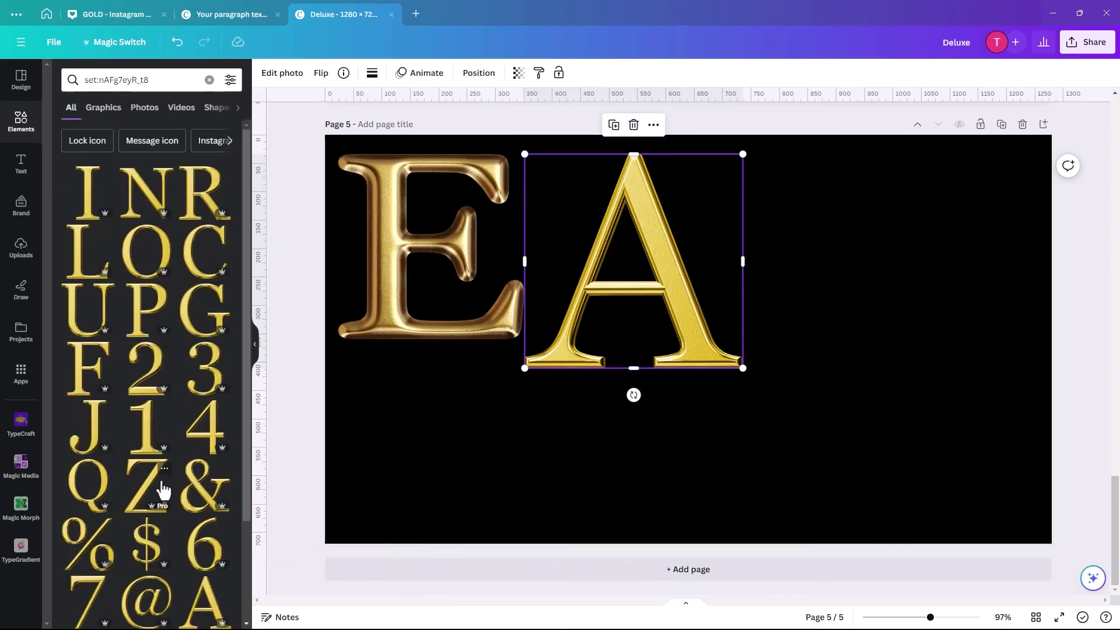
scroll(163, 490, "down", 2)
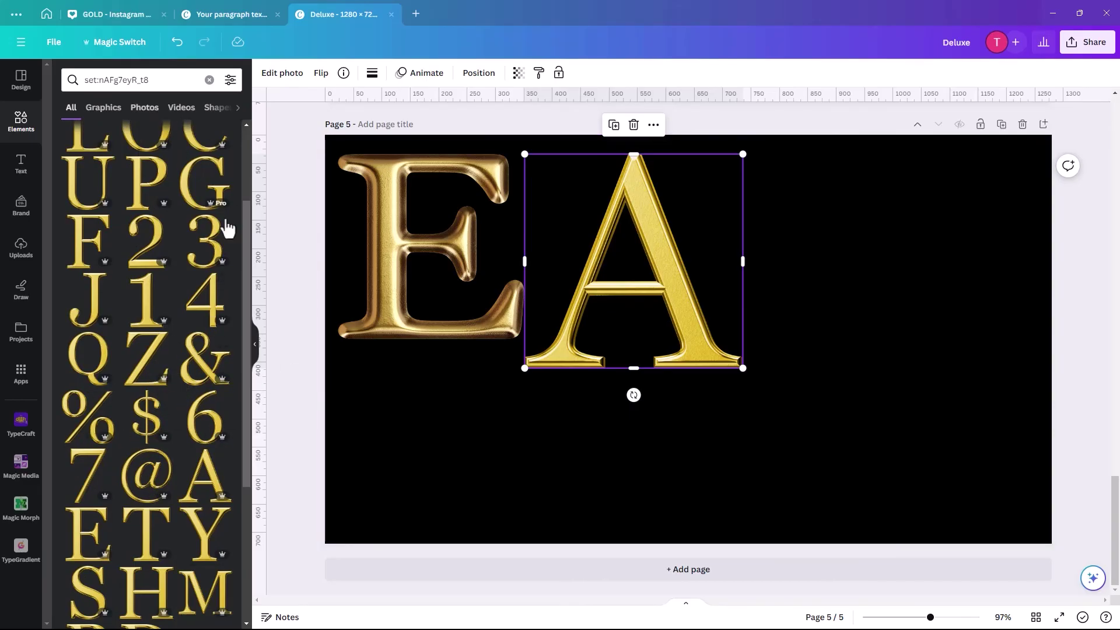
left_click_drag(252, 220, 243, 128)
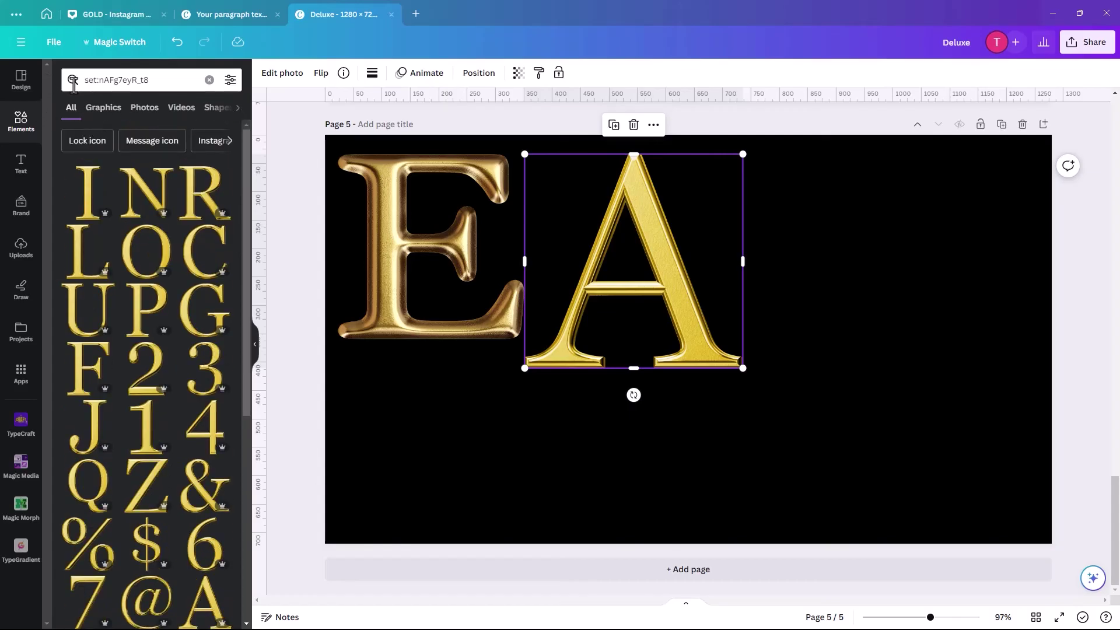
- Replace the collection search with the recent search "Gold letters"
left_click(101, 111)
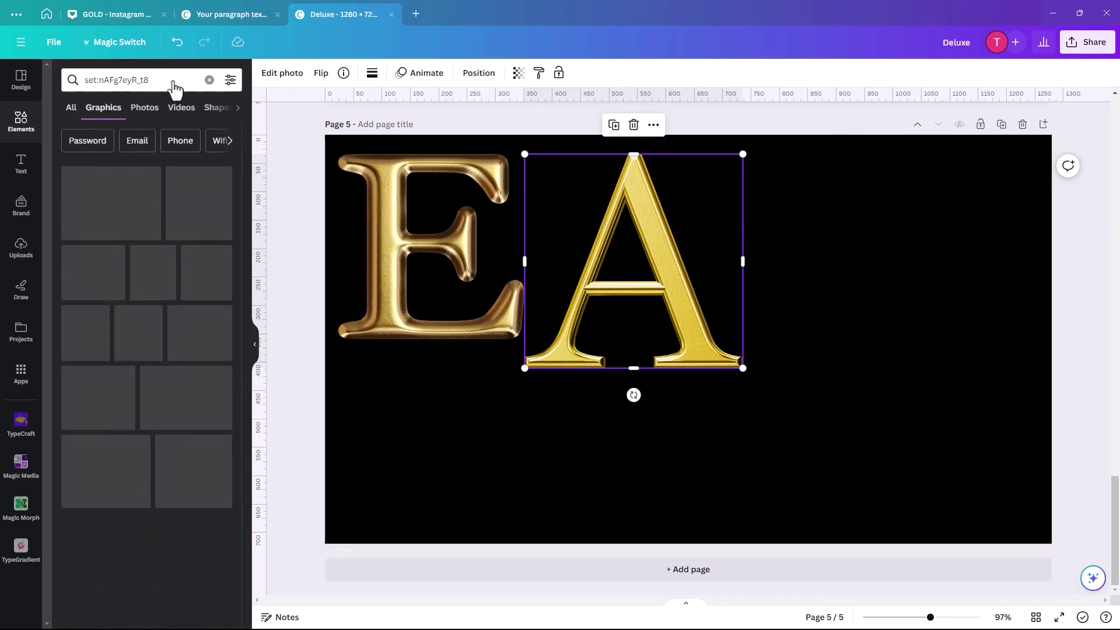
left_click(174, 80)
key("ctrl+a")
key("BackSpace")
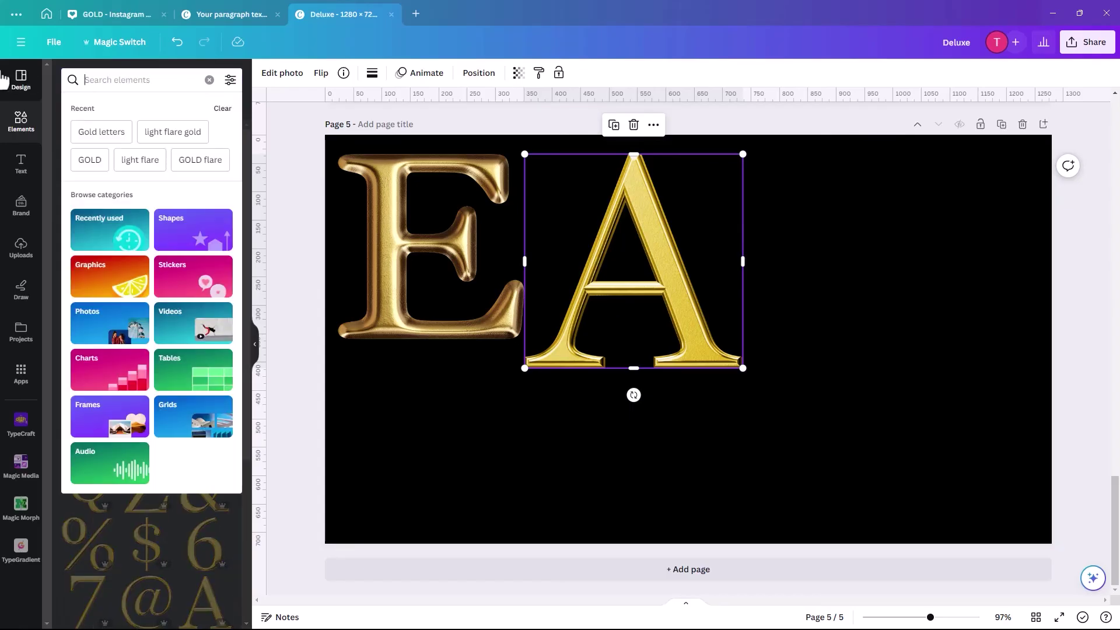
left_click(92, 132)
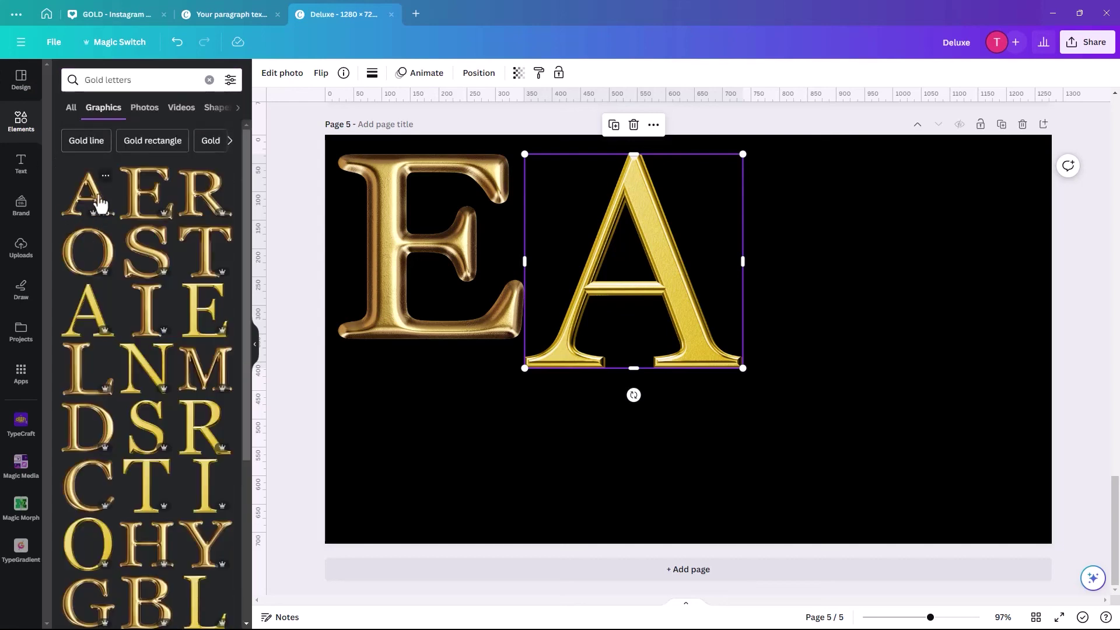
- Browse more graphics like "Gold Letter A" for matching letters, and return to the "Gold letters" results
mouse_move(100, 203)
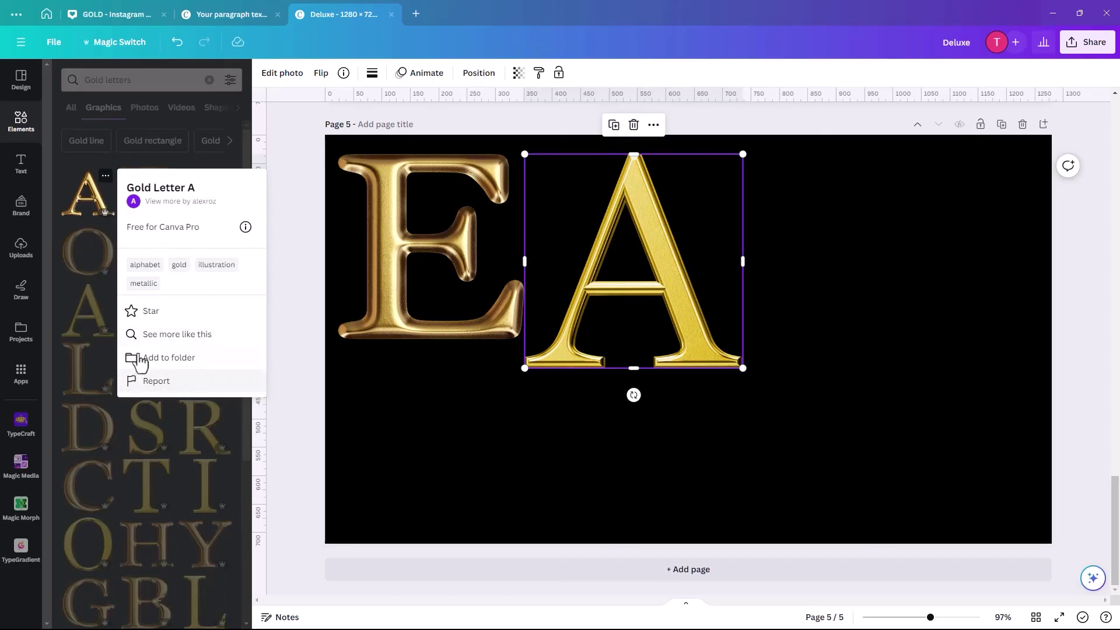
left_click(153, 336)
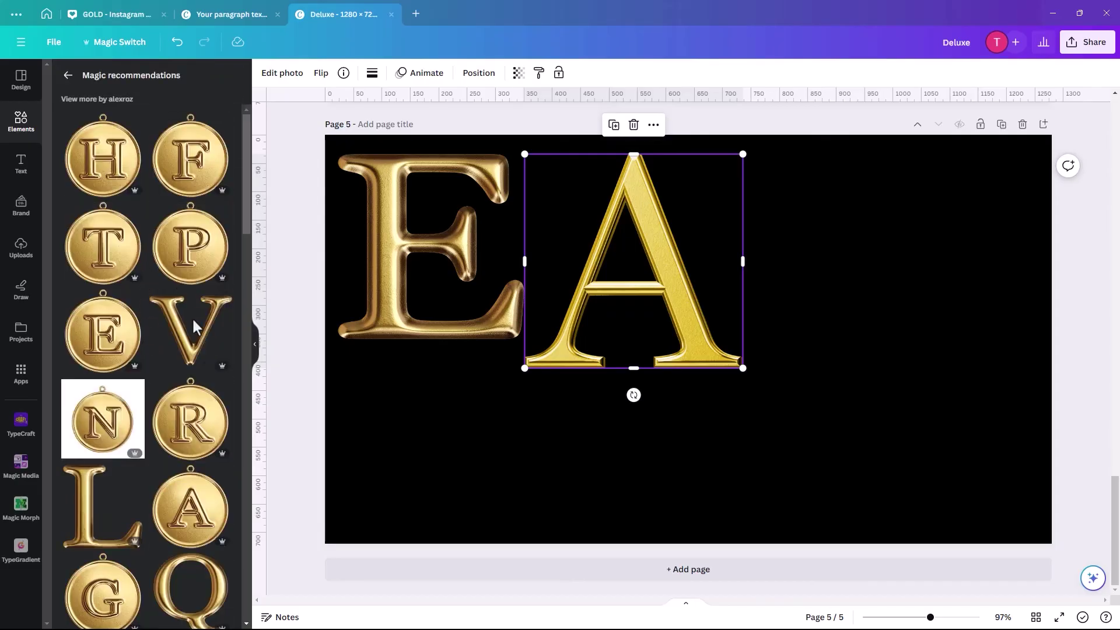
scroll(184, 481, "down", 5)
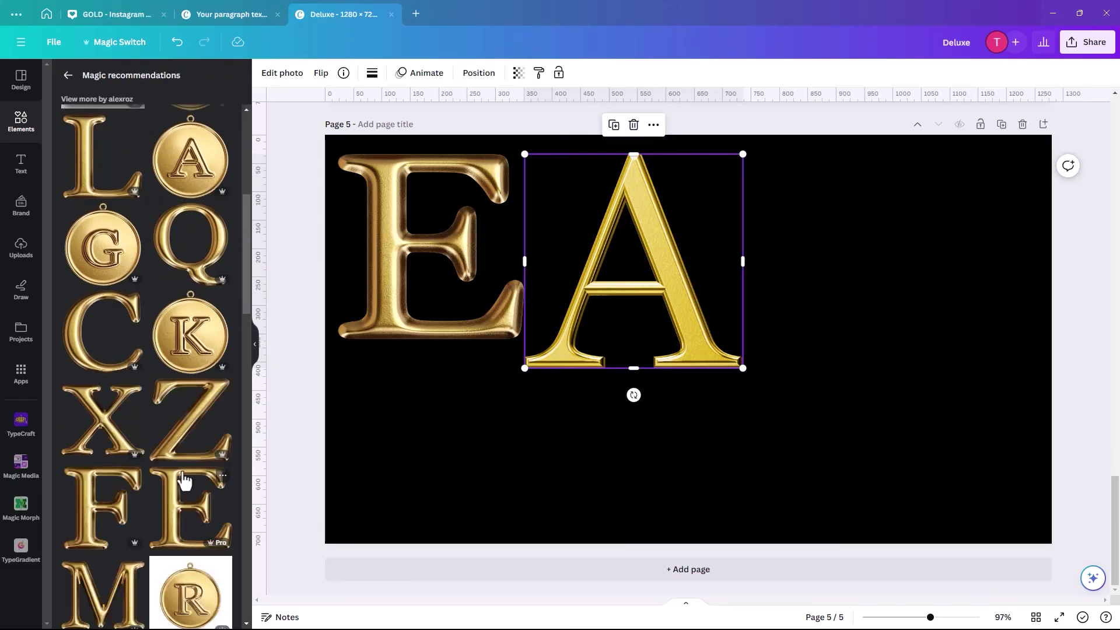
scroll(184, 481, "down", 5)
scroll(184, 482, "down", 5)
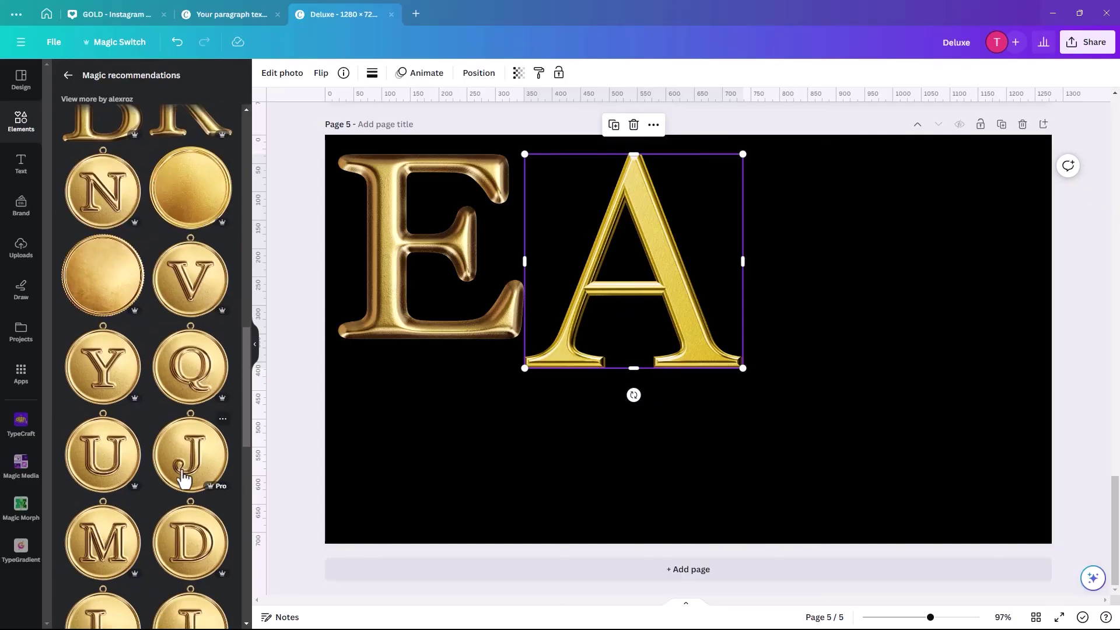
scroll(185, 478, "down", 3)
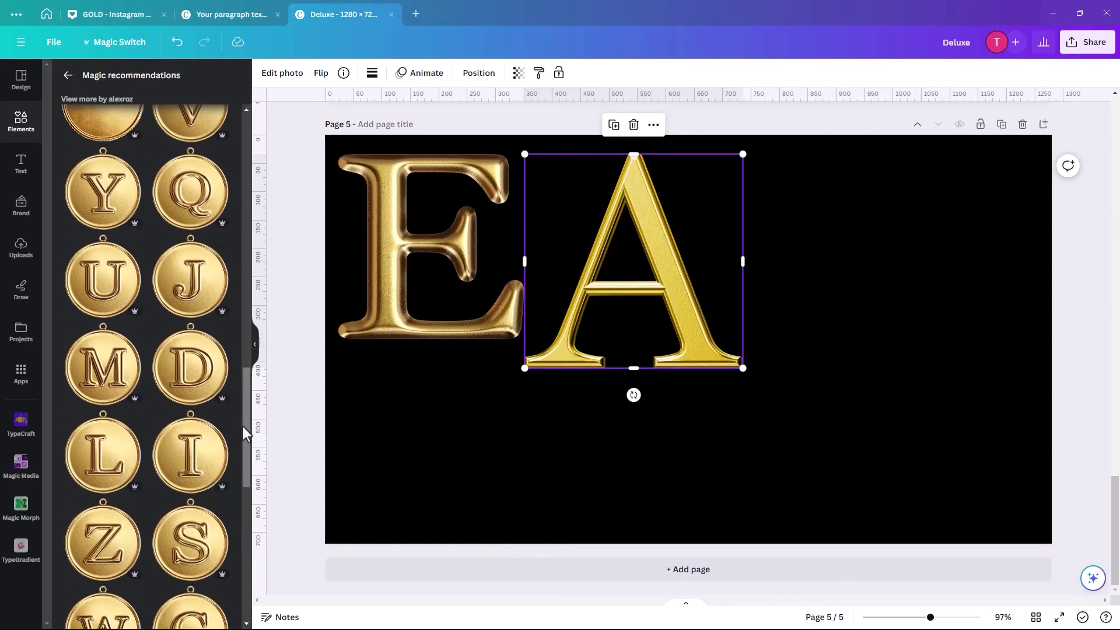
left_click_drag(243, 425, 250, 164)
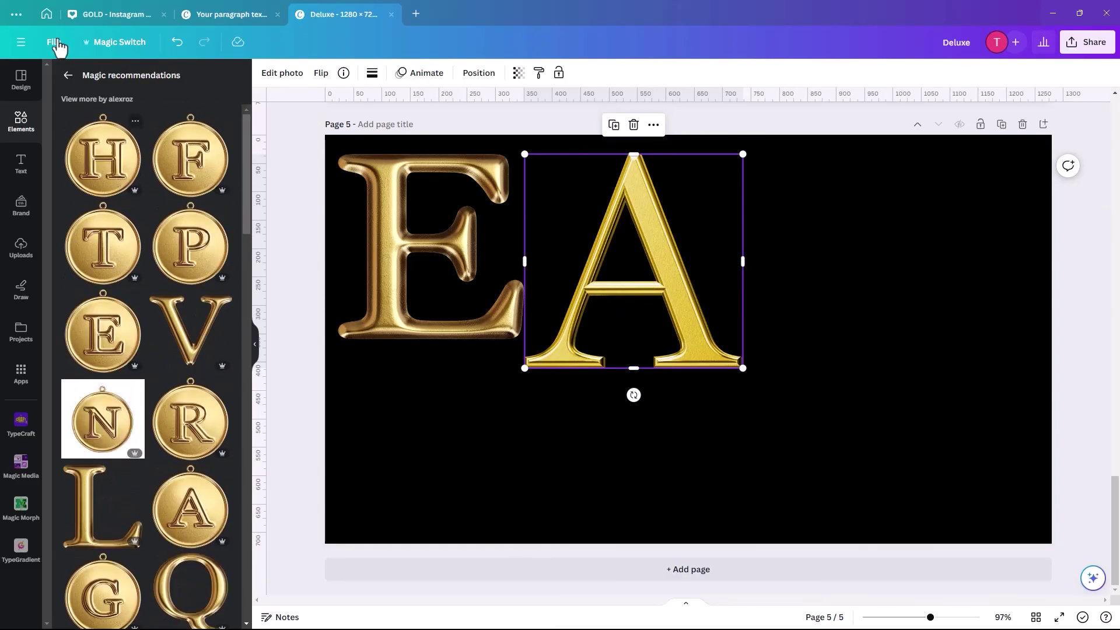
left_click(69, 75)
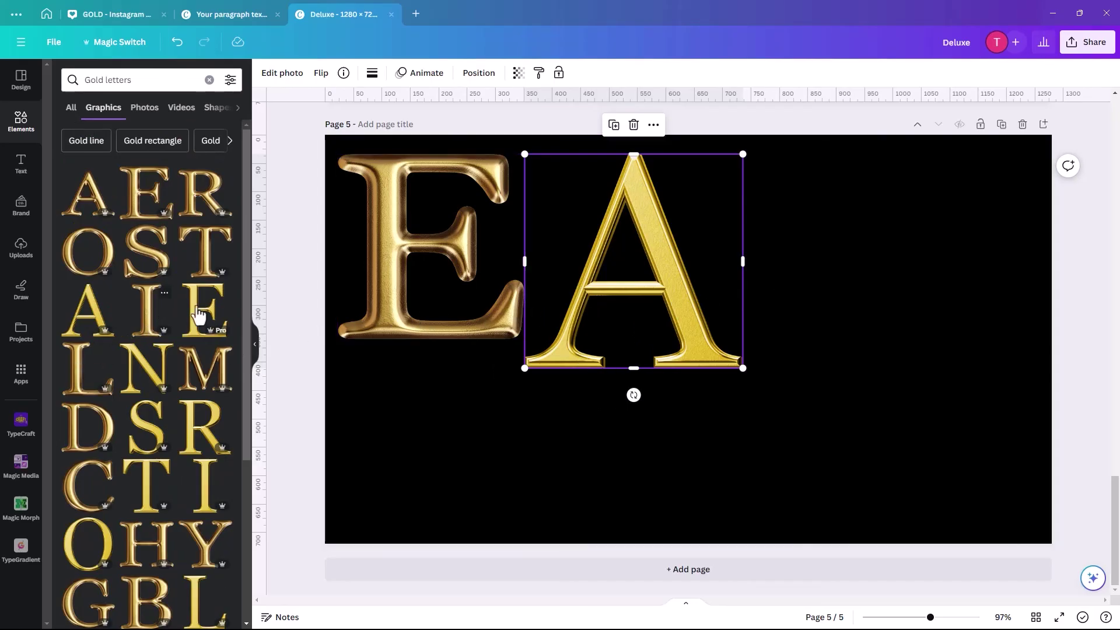
- Check the details and options of the "Gold Letter M" and "Luxury gold letter E" graphics, and close them
right_click(204, 367)
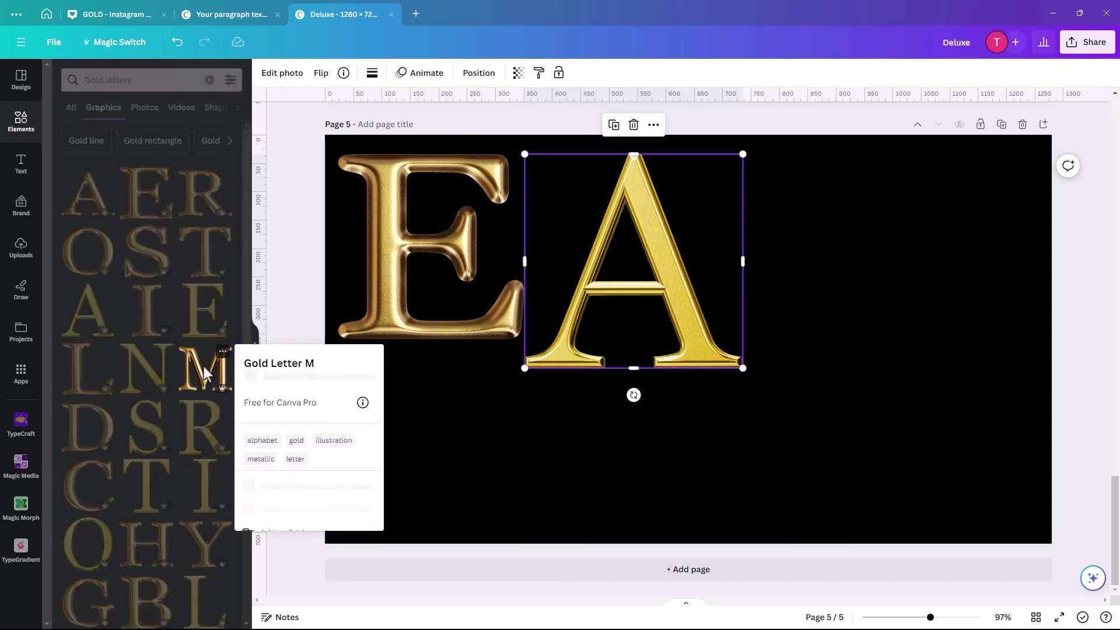
right_click(194, 317)
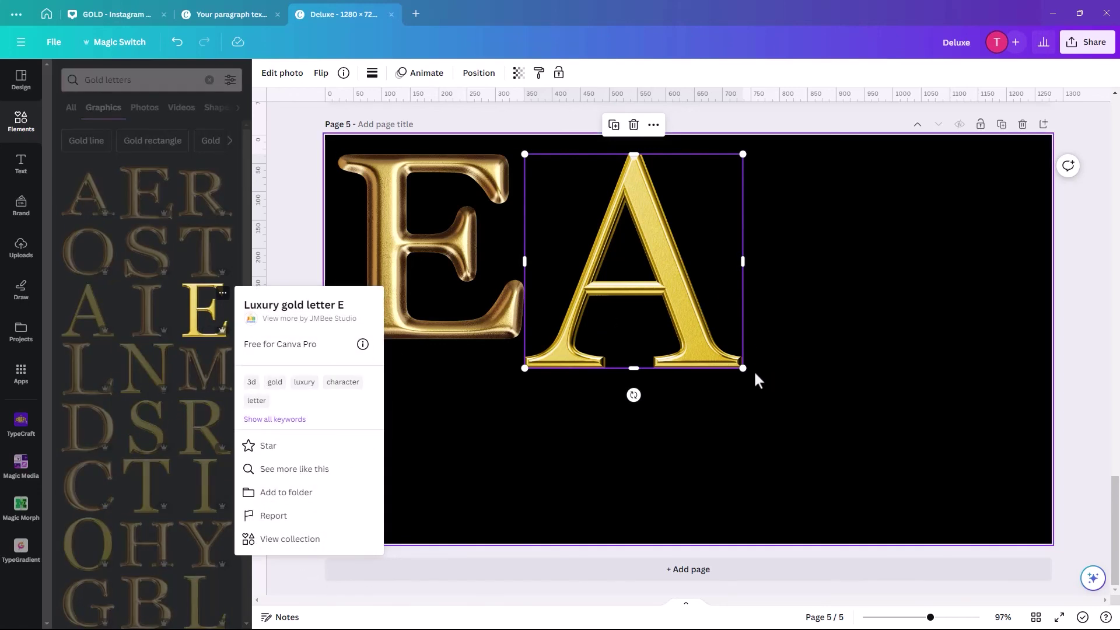
left_click(744, 409)
left_click(744, 401)
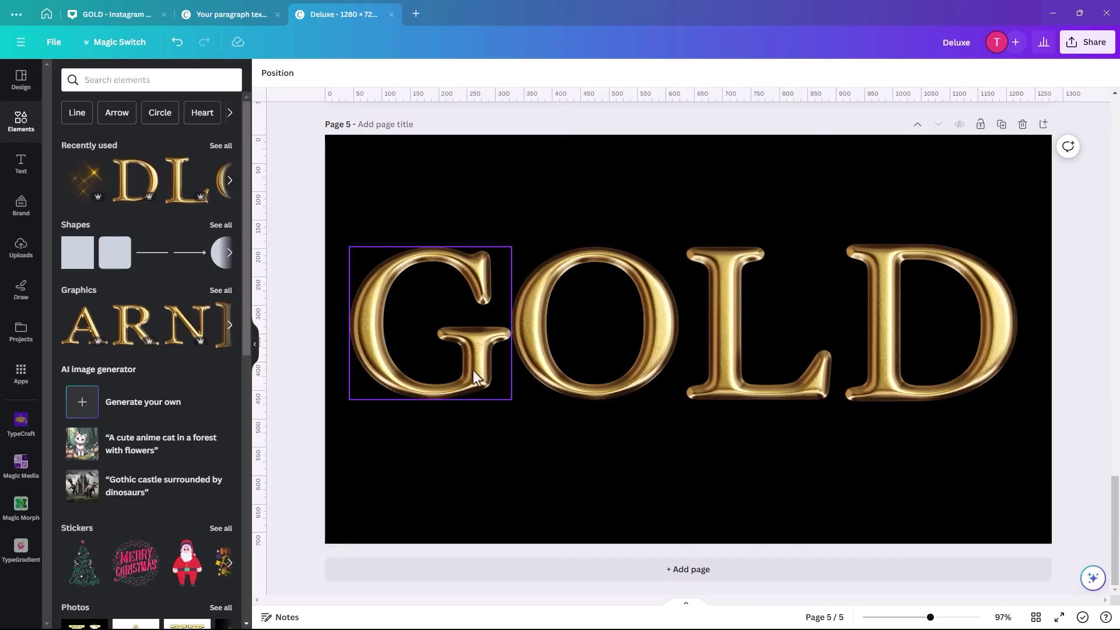
- Add the gold sparkle graphic from the recent element search "light flare gold" and place it over the letters O and L
left_click(460, 265)
left_click(547, 429)
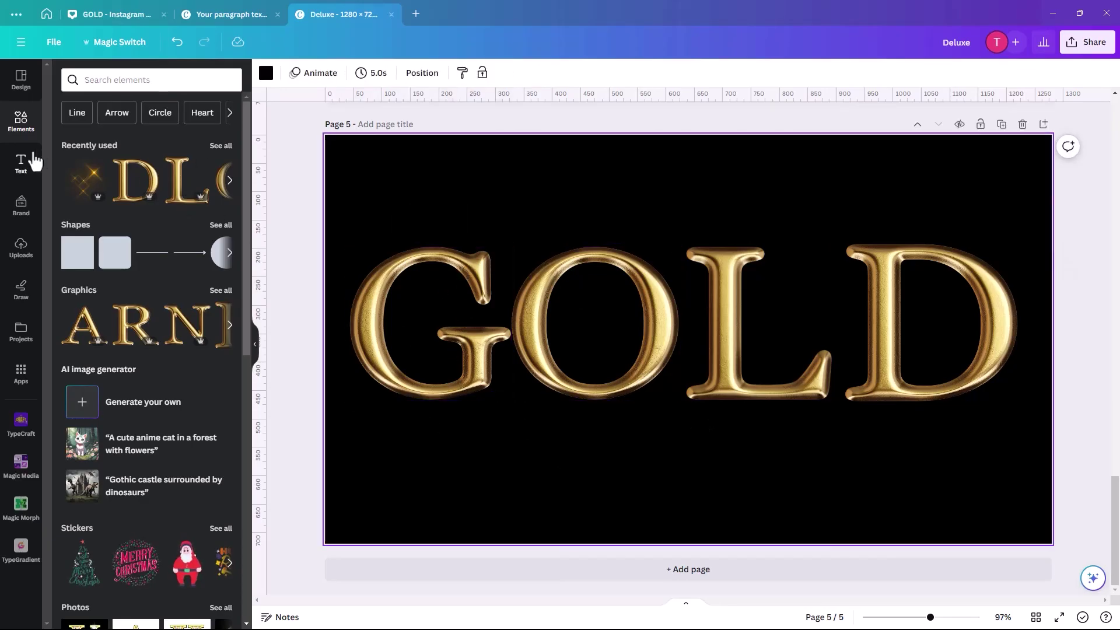
left_click(94, 83)
left_click(107, 132)
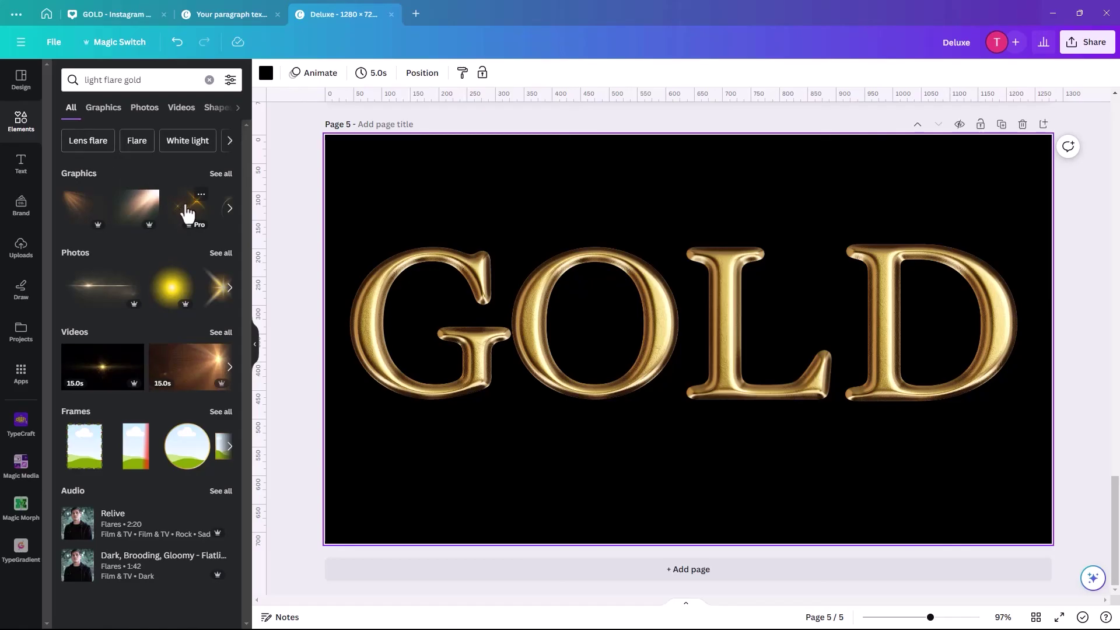
left_click(186, 213)
left_click_drag(671, 418, 683, 383)
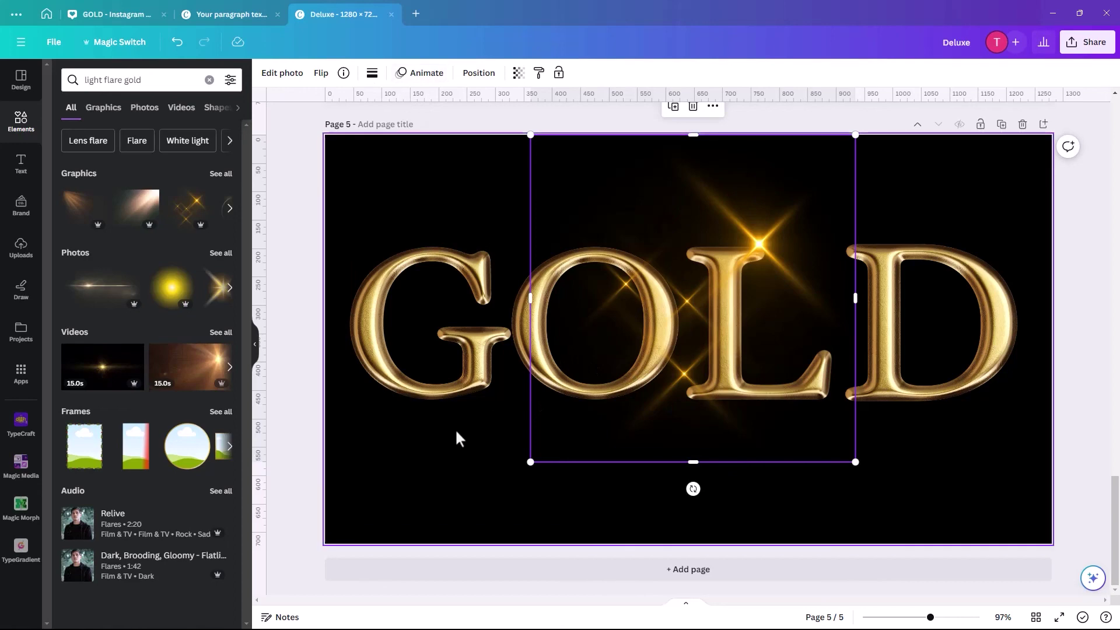
left_click(492, 432)
- Duplicate the gold sparkle, shrink the copy and place it over the upper part of the G
left_click(683, 370)
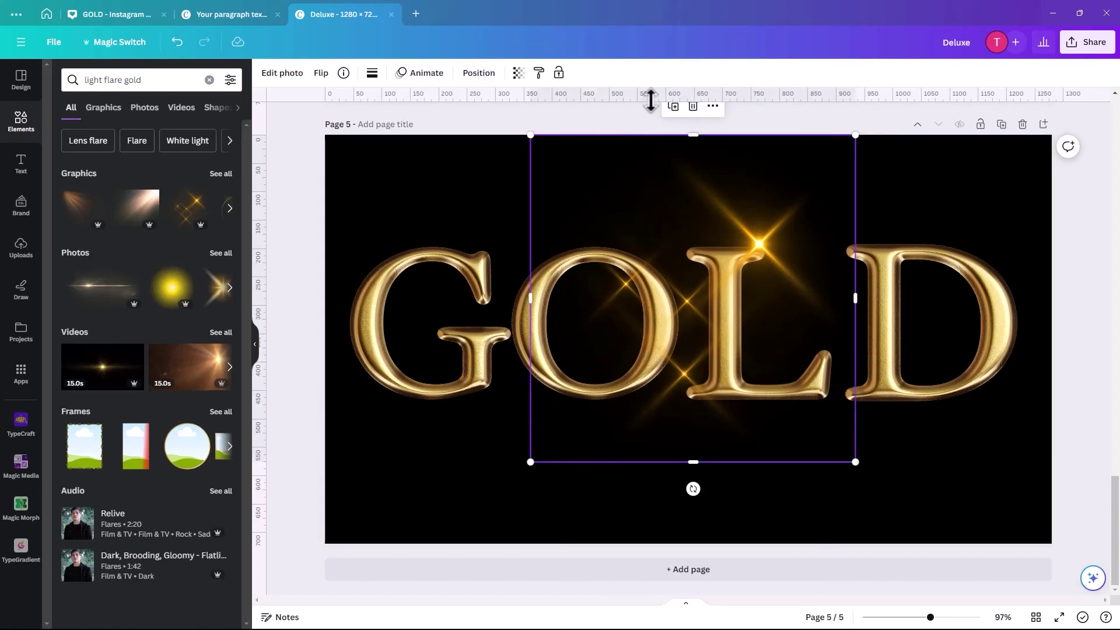
left_click(672, 106)
left_click_drag(611, 321, 362, 322)
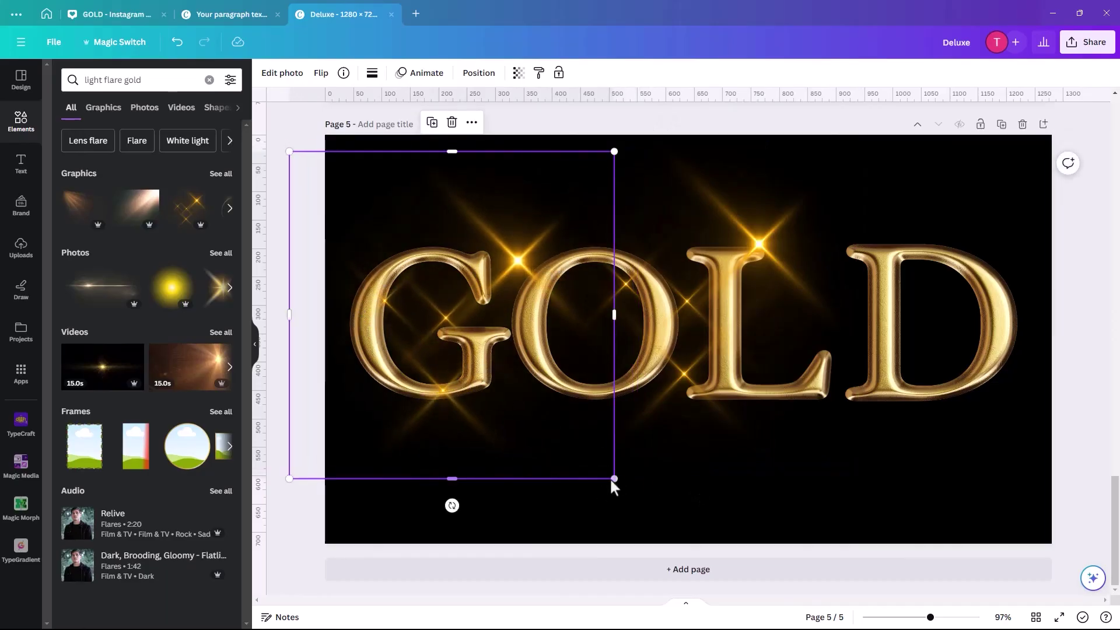
left_click_drag(612, 480, 476, 339)
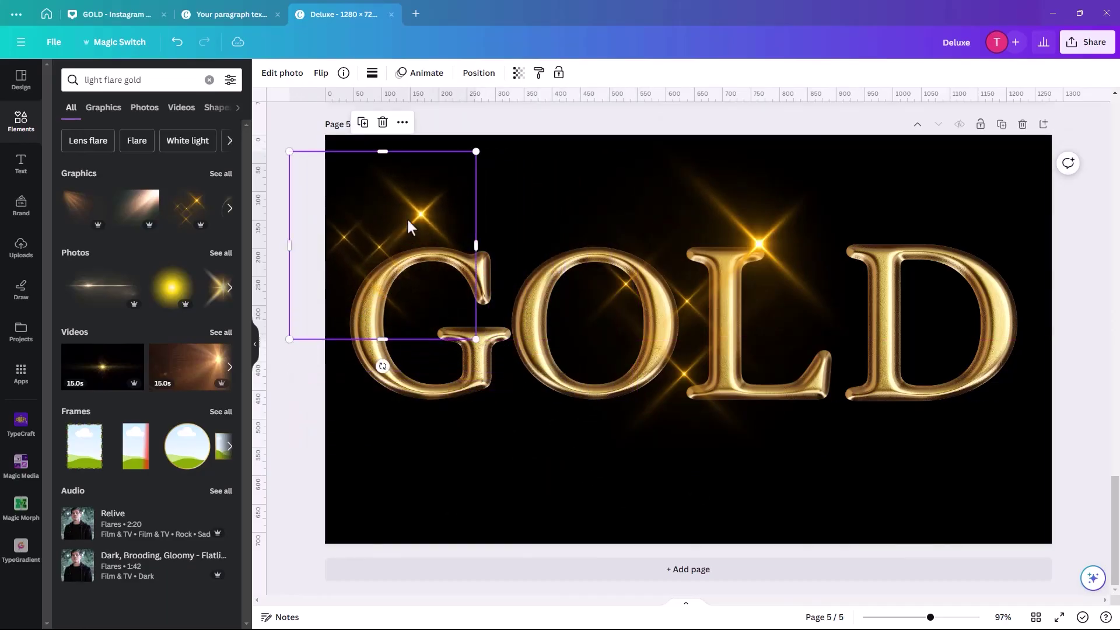
left_click_drag(410, 226, 445, 234)
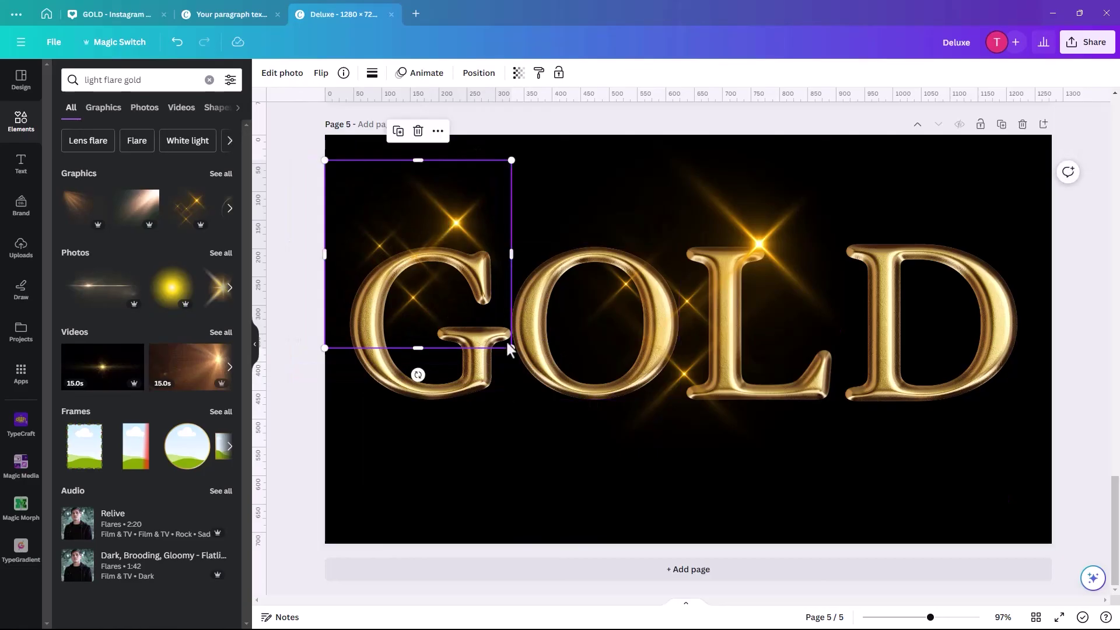
left_click(913, 471)
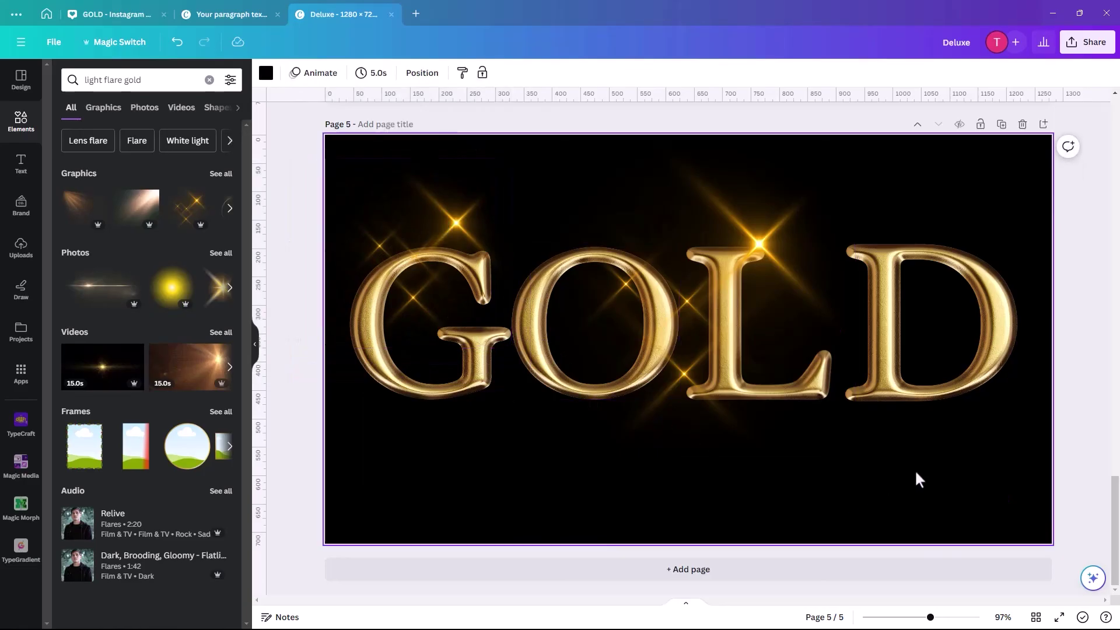
- Shrink the sparkle over O and L to about 490 × 493 and place its brightest star on the L's upper serif
left_click(678, 396)
left_click_drag(530, 462, 596, 431)
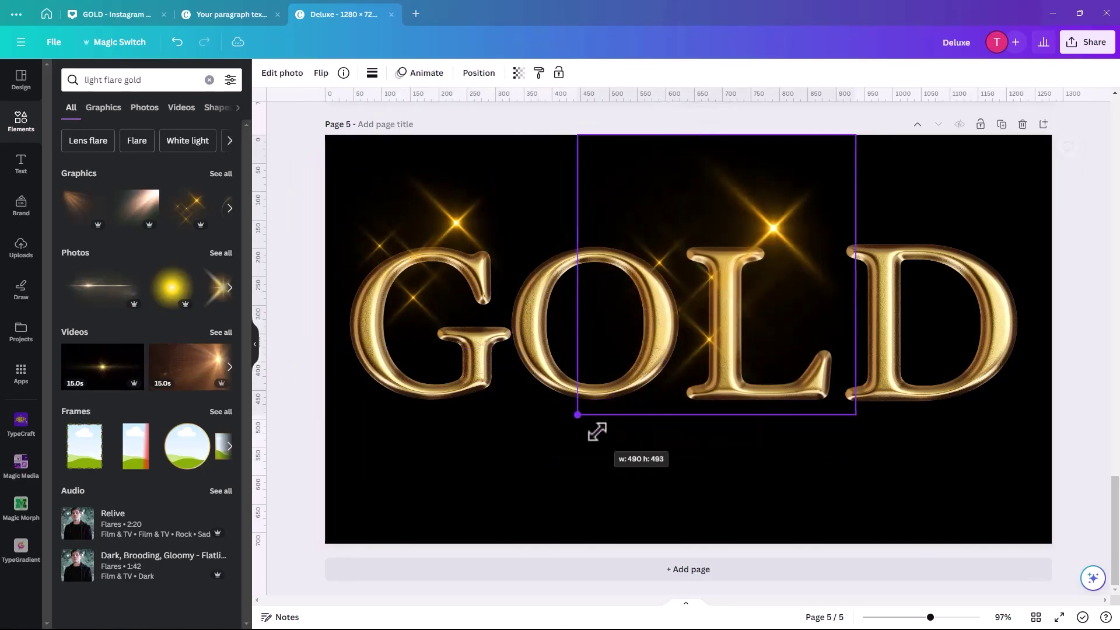
left_click_drag(770, 221, 761, 245)
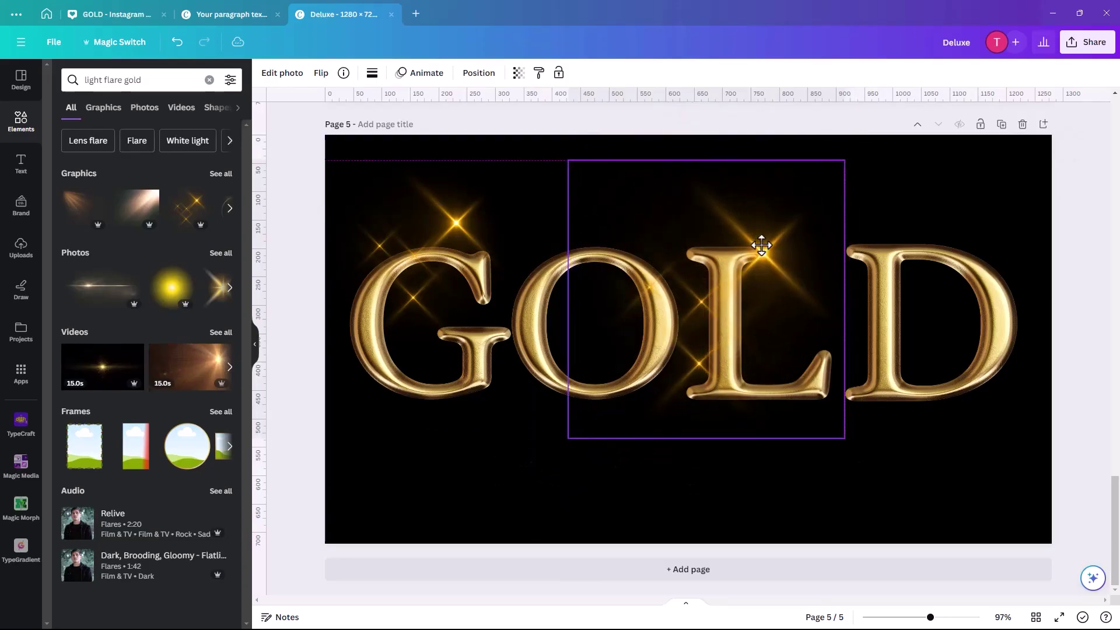
left_click(912, 471)
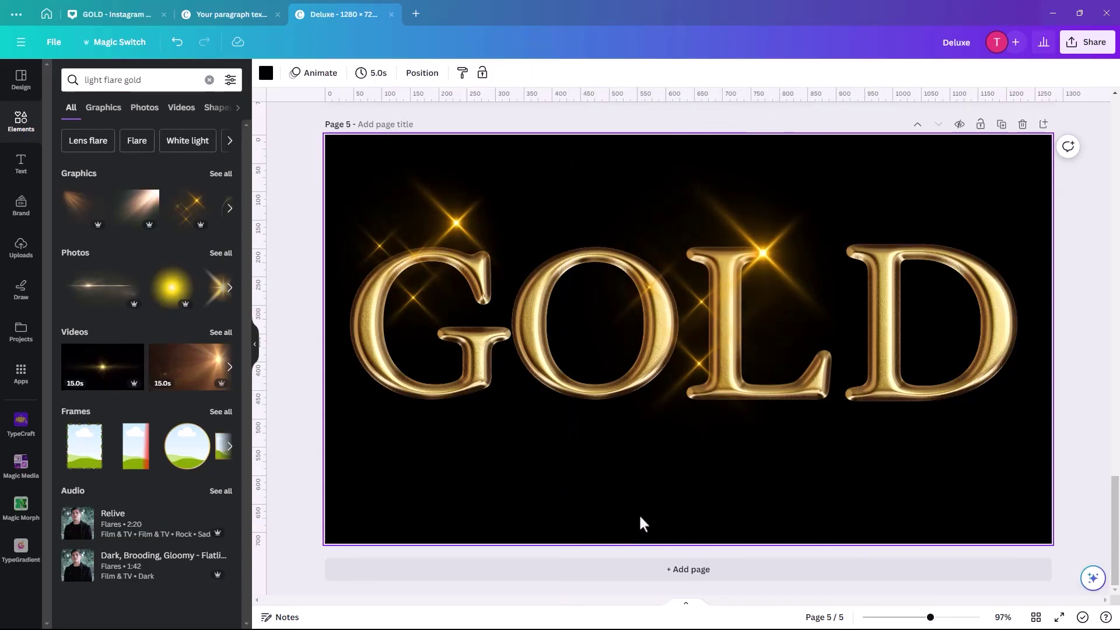
- Undo the last change on page 5 and deselect the letter O
key("ctrl+z")
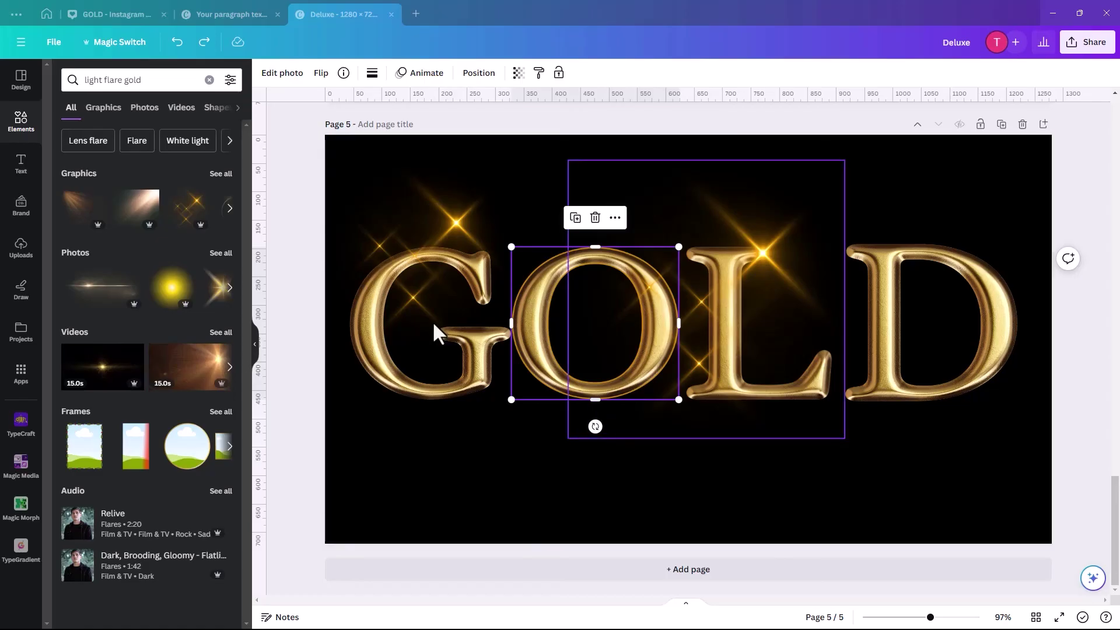
left_click(348, 432)
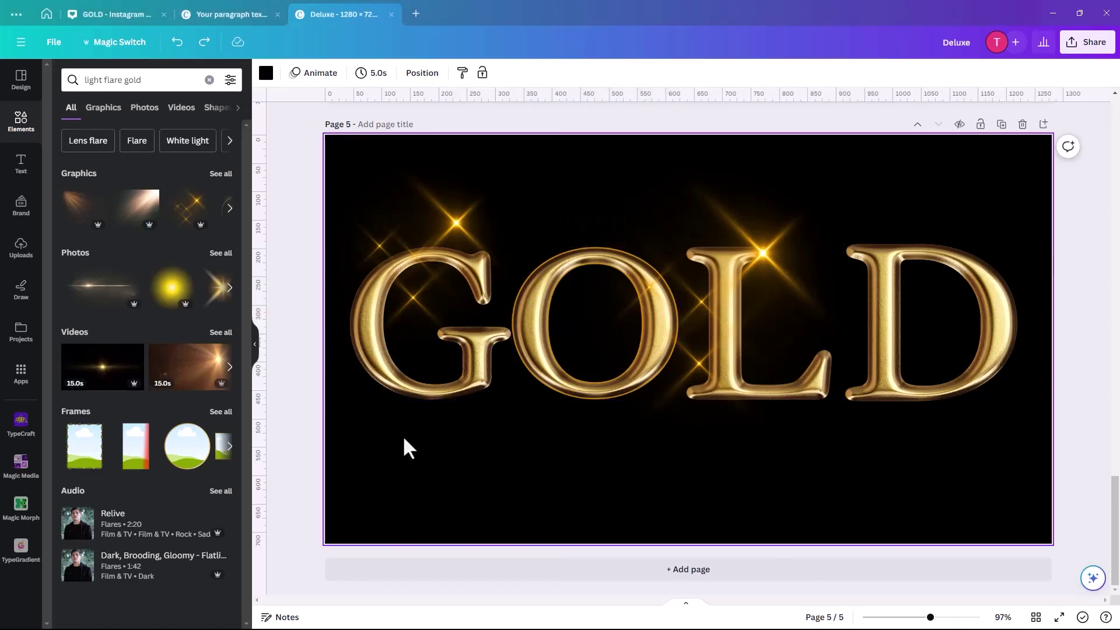